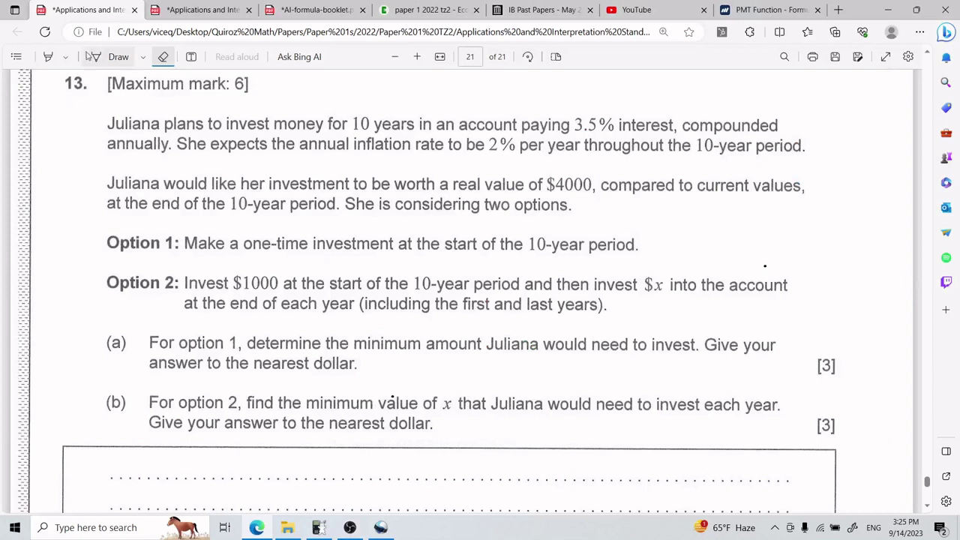
# Draw a red arrow and underline 10 years, 3.5% interest, annually and 2% inflation.
pyautogui.click(120, 58)
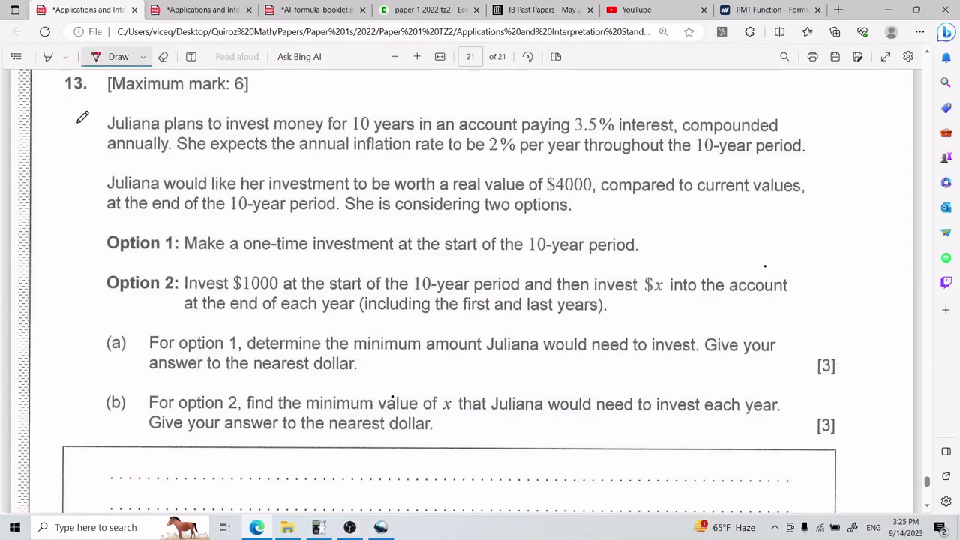
pyautogui.moveTo(78, 123)
pyautogui.mouseDown()
pyautogui.moveTo(98, 113)
pyautogui.moveTo(97, 130)
pyautogui.mouseUp()
pyautogui.moveTo(353, 132); pyautogui.dragTo(412, 132)
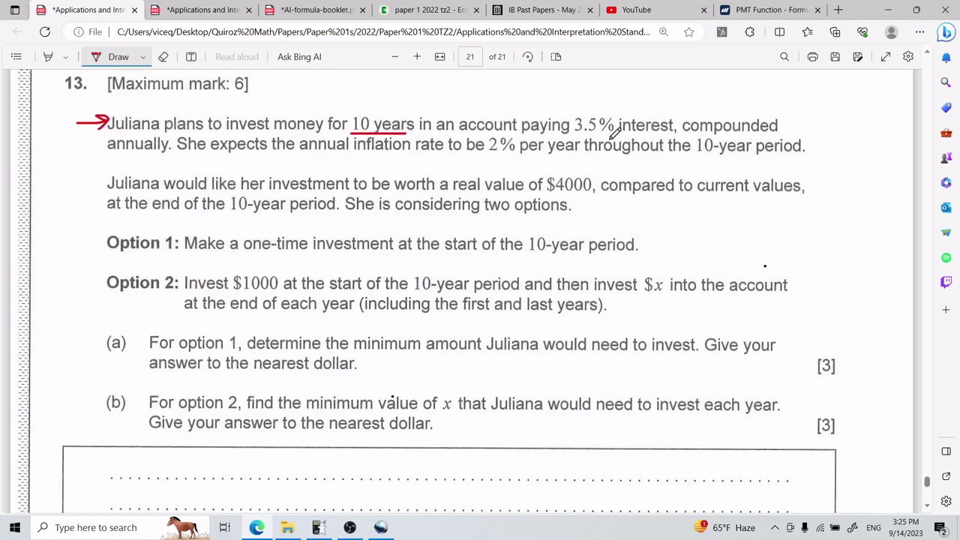
pyautogui.moveTo(575, 135); pyautogui.dragTo(670, 134)
pyautogui.moveTo(107, 153); pyautogui.dragTo(163, 152)
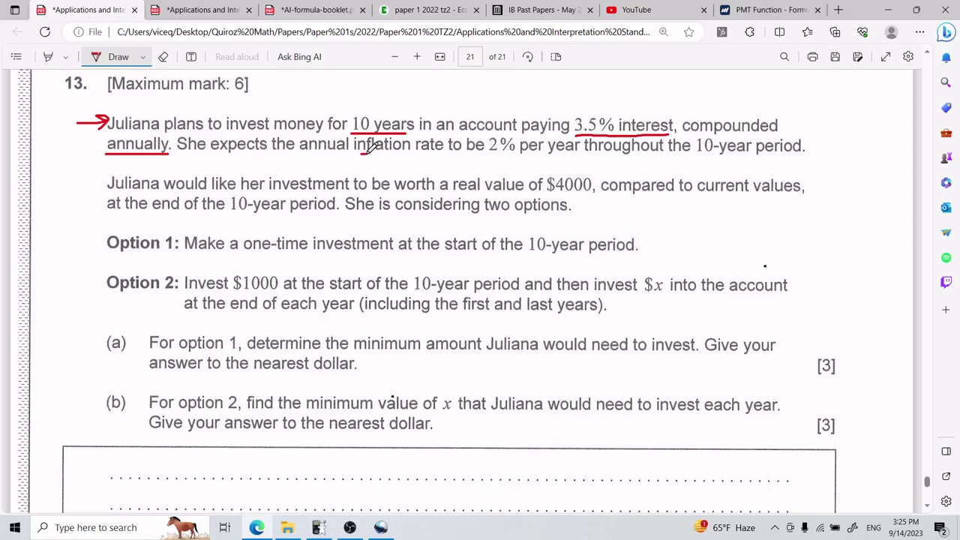
pyautogui.moveTo(361, 152); pyautogui.dragTo(498, 152)
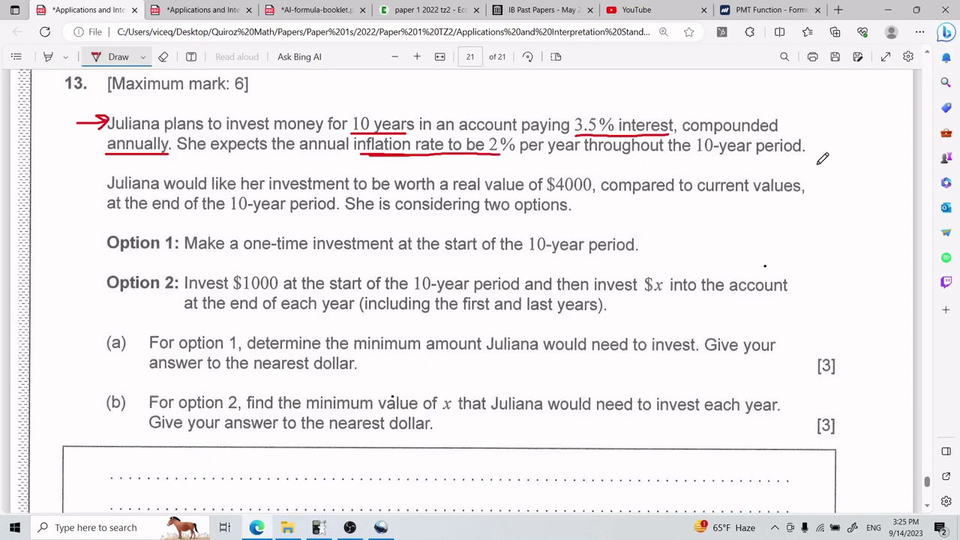
# Arrow and underline the $4000 real value, number the options 1) and 2), underline $x.
pyautogui.moveTo(73, 187)
pyautogui.mouseDown()
pyautogui.moveTo(95, 187)
pyautogui.moveTo(82, 199)
pyautogui.mouseUp()
pyautogui.moveTo(452, 199)
pyautogui.mouseDown()
pyautogui.moveTo(598, 199)
pyautogui.moveTo(369, 194)
pyautogui.moveTo(352, 166)
pyautogui.moveTo(387, 168)
pyautogui.moveTo(389, 193)
pyautogui.mouseUp()
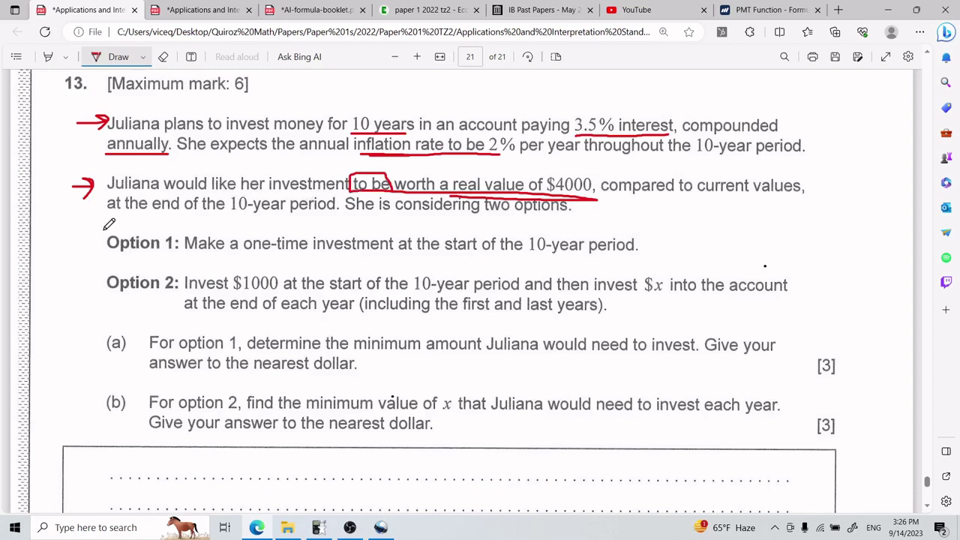
pyautogui.moveTo(81, 234); pyautogui.dragTo(87, 251)
pyautogui.moveTo(74, 277); pyautogui.dragTo(86, 297)
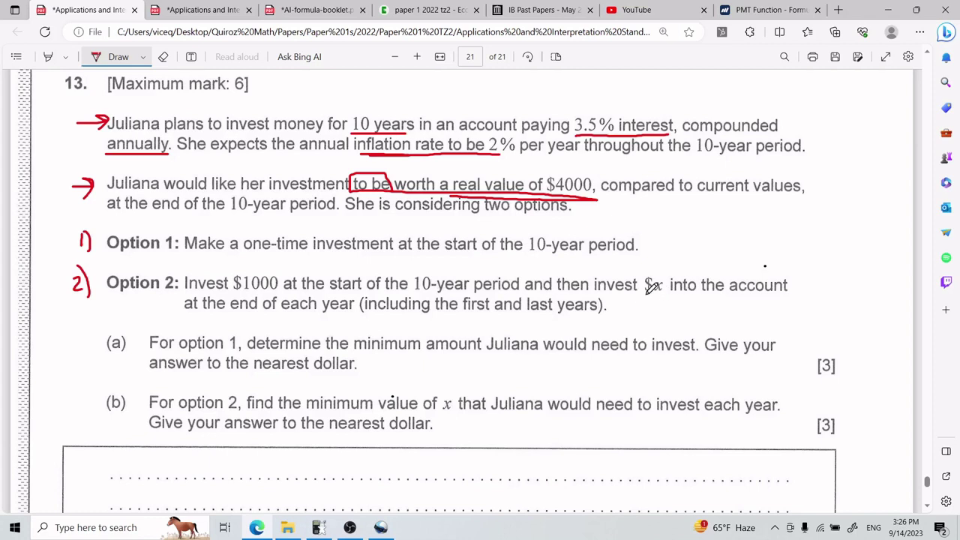
pyautogui.moveTo(645, 294); pyautogui.dragTo(665, 294)
# Write a) in the answer area and underline 'minimum amount' and 'to invest'.
pyautogui.scroll(-2, 320, 258)
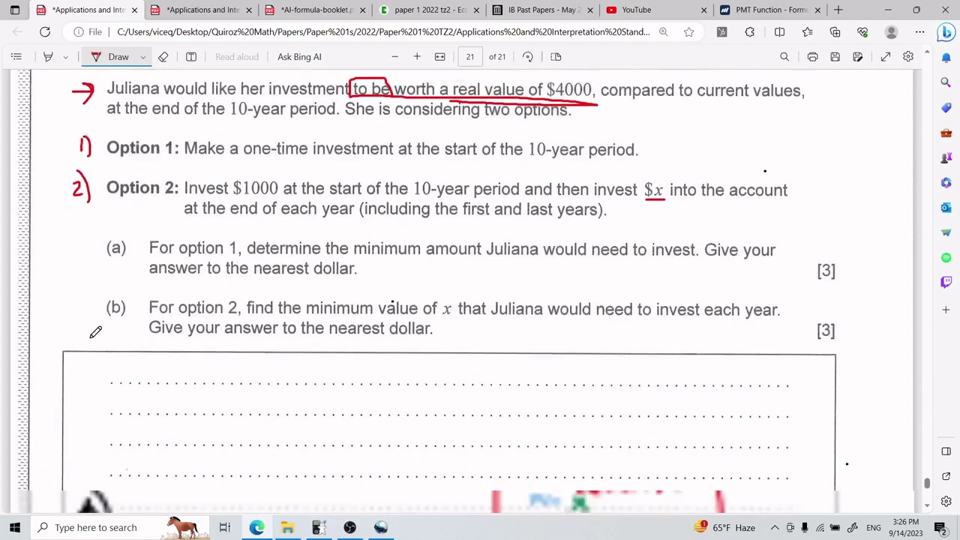
pyautogui.moveTo(105, 344); pyautogui.dragTo(116, 363)
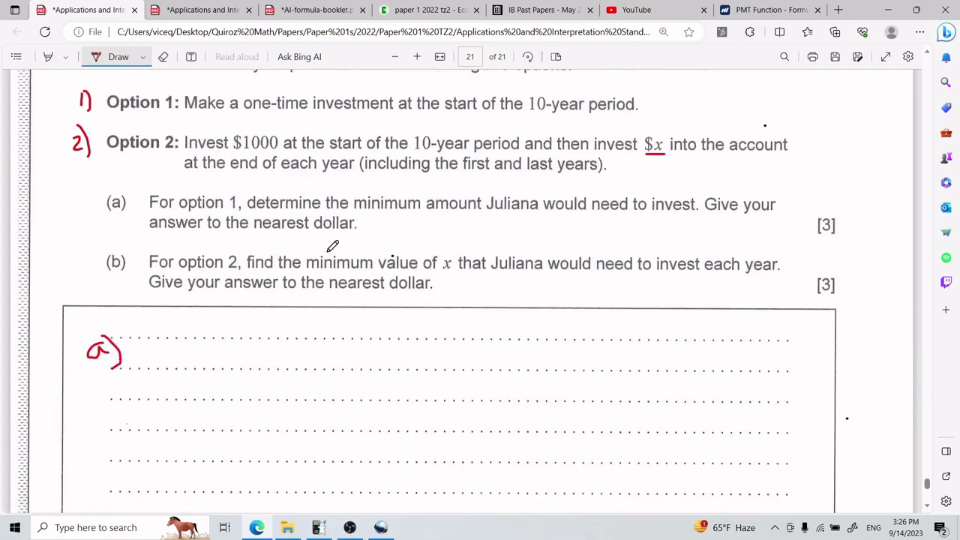
pyautogui.scroll(-1, 396, 208)
pyautogui.scroll(1, 381, 215)
pyautogui.moveTo(354, 214); pyautogui.dragTo(493, 216)
pyautogui.moveTo(634, 216); pyautogui.dragTo(692, 219)
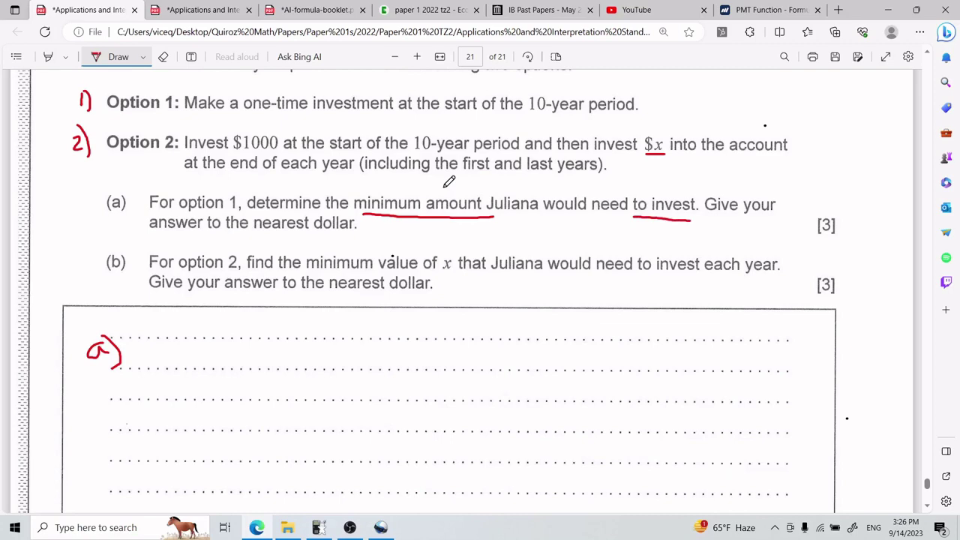
pyautogui.scroll(3, 447, 187)
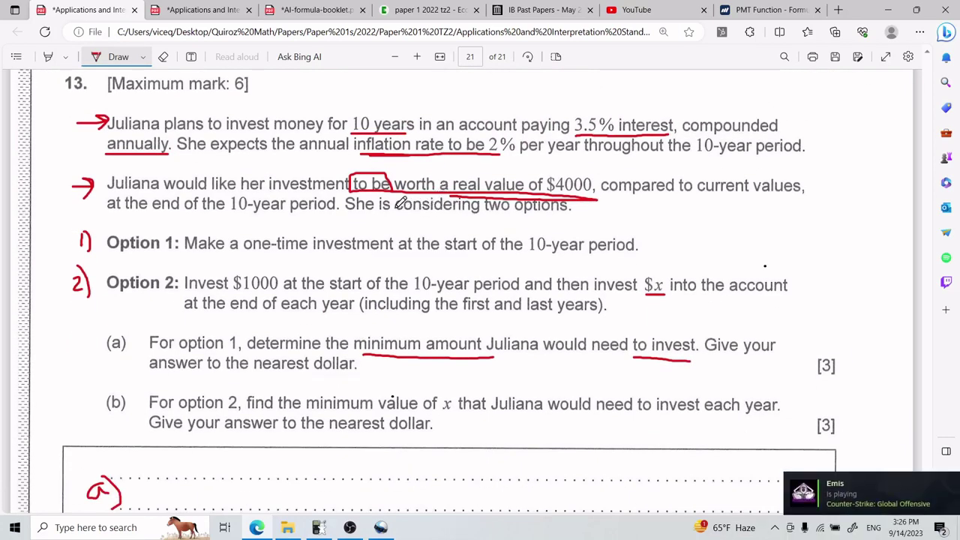
# Change the ink to green and circle interest, compounded and annually.
pyautogui.click(141, 59)
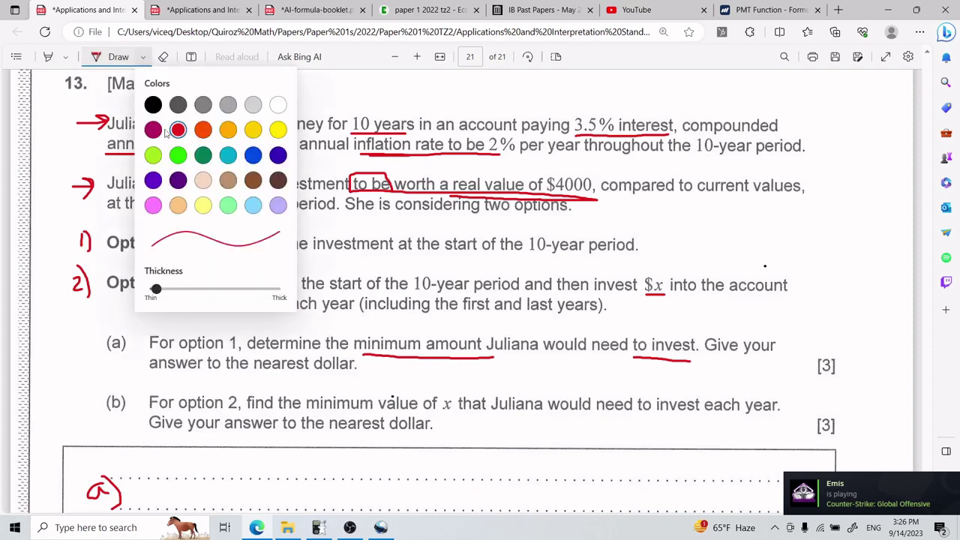
pyautogui.click(203, 155)
pyautogui.click(488, 98)
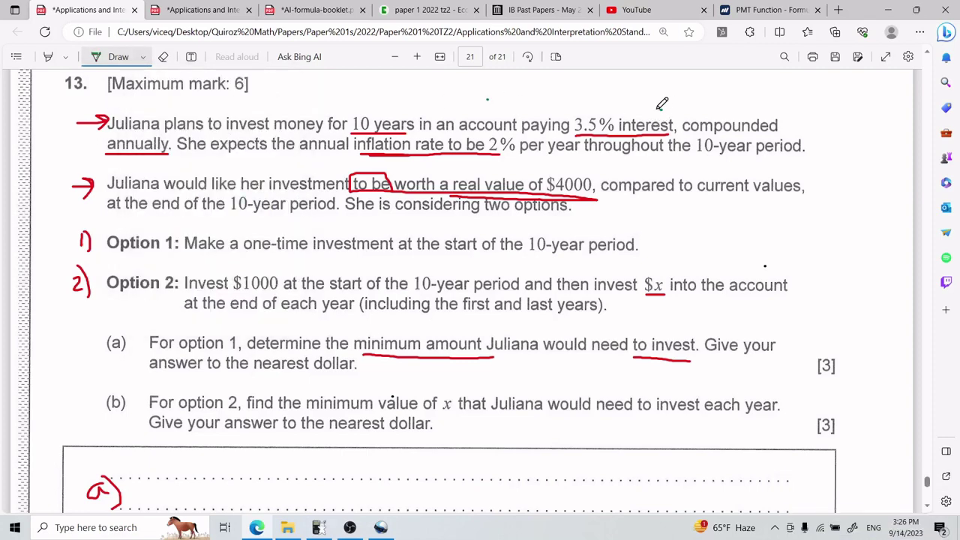
pyautogui.moveTo(663, 113)
pyautogui.mouseDown()
pyautogui.moveTo(635, 106)
pyautogui.moveTo(614, 129)
pyautogui.moveTo(644, 136)
pyautogui.moveTo(679, 123)
pyautogui.moveTo(656, 105)
pyautogui.mouseUp()
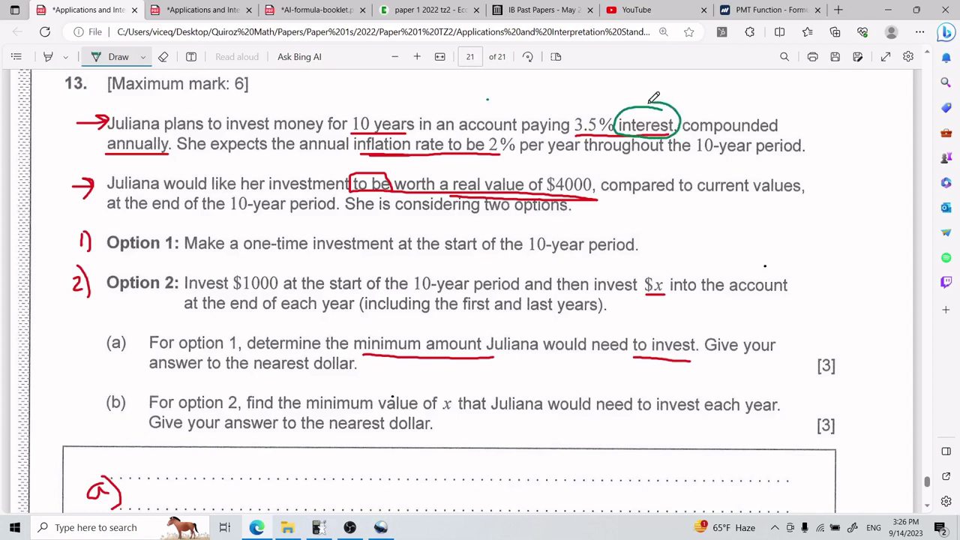
pyautogui.moveTo(750, 102)
pyautogui.mouseDown()
pyautogui.moveTo(699, 114)
pyautogui.moveTo(702, 136)
pyautogui.moveTo(786, 137)
pyautogui.moveTo(750, 103)
pyautogui.mouseUp()
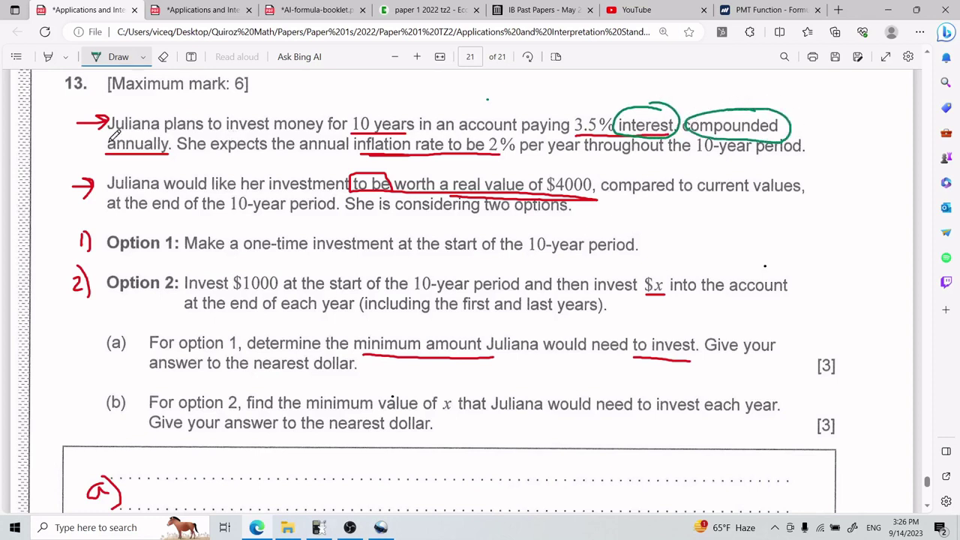
pyautogui.moveTo(150, 132)
pyautogui.mouseDown()
pyautogui.moveTo(98, 150)
pyautogui.moveTo(183, 139)
pyautogui.mouseUp()
# Erase the green circles around annually and compounded, then go to the formula booklet.
pyautogui.click(163, 57)
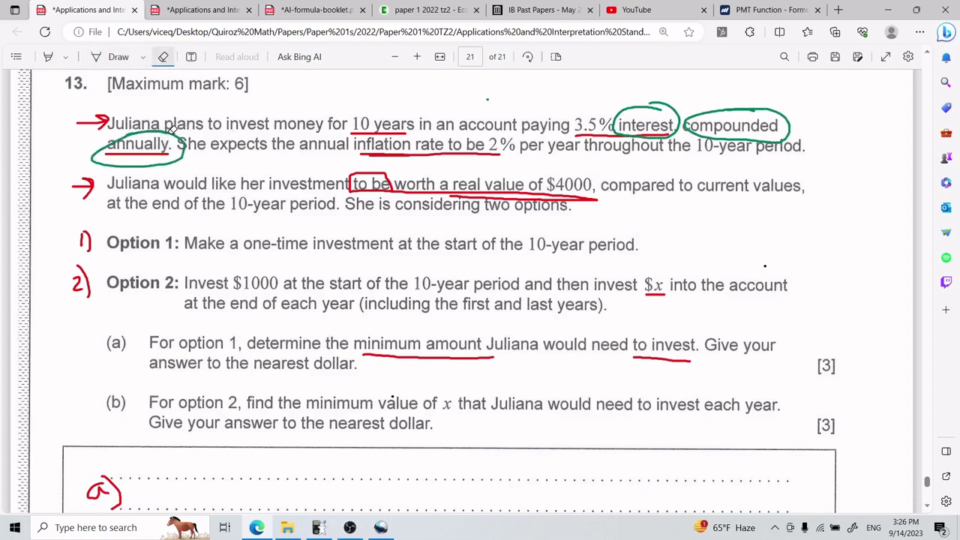
pyautogui.click(177, 136)
pyautogui.click(752, 108)
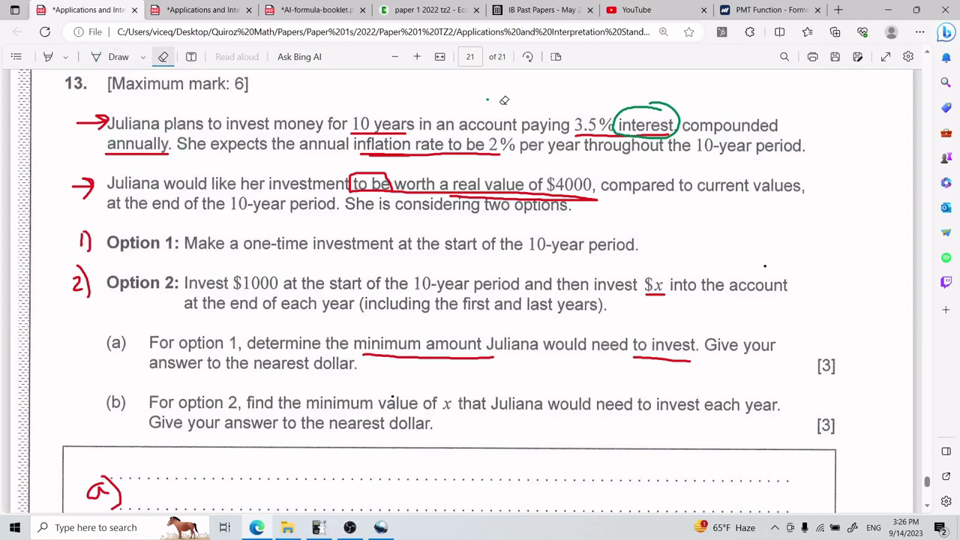
pyautogui.click(317, 9)
# Search the booklet for 'compound' and jump to the second match.
pyautogui.scroll(10, 816, 294)
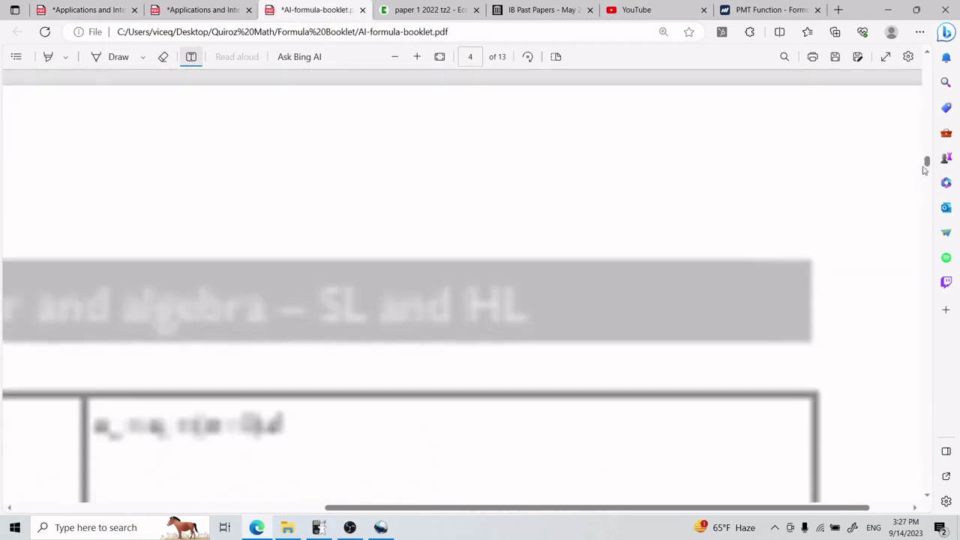
pyautogui.scroll(-4, 626, 452)
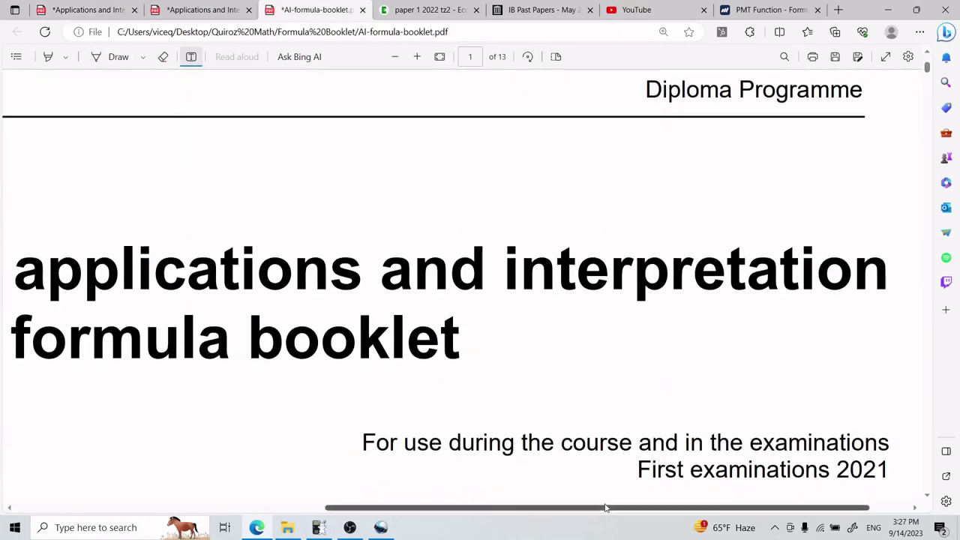
pyautogui.moveTo(605, 509); pyautogui.dragTo(368, 431)
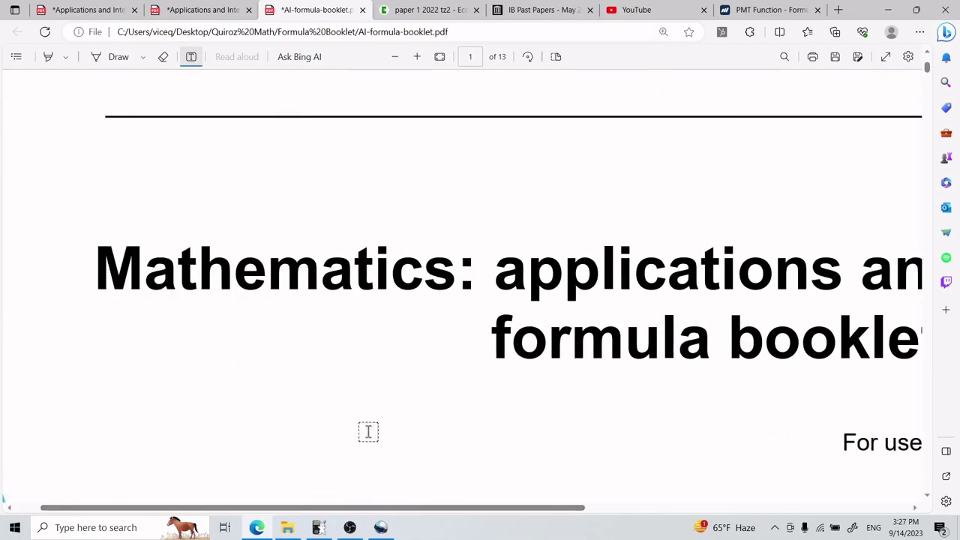
pyautogui.hotkey('ctrl', 'f')
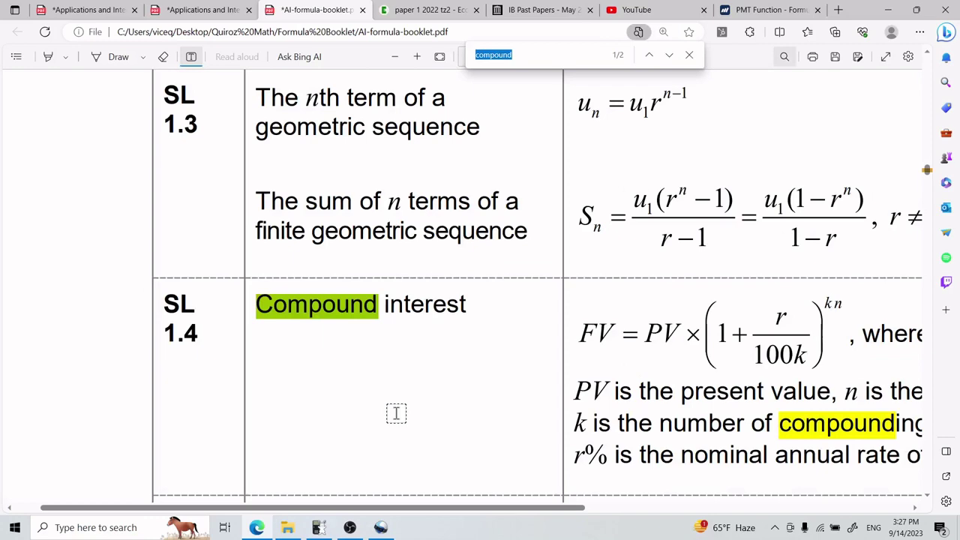
pyautogui.press('Return')
pyautogui.press('Return')
pyautogui.press('Return')
pyautogui.scroll(-10, 396, 413)
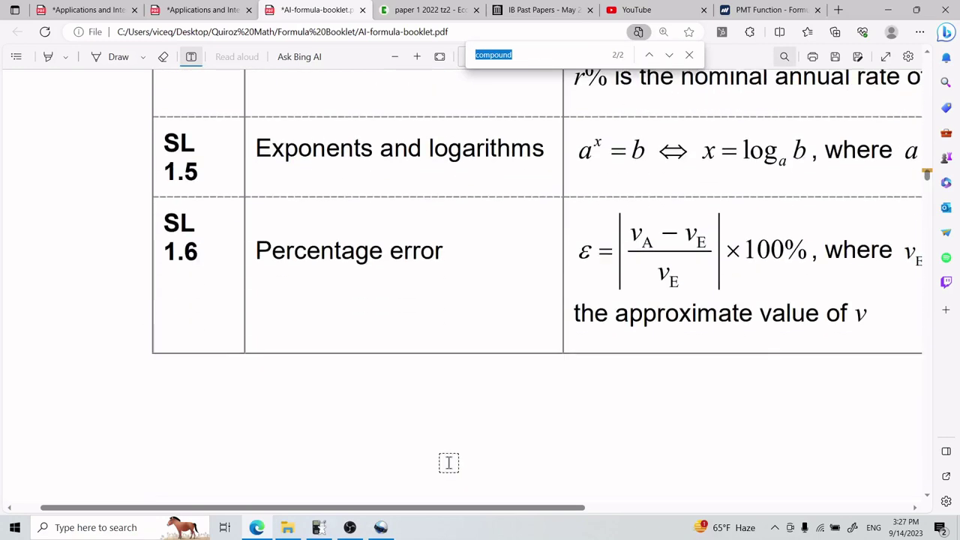
pyautogui.moveTo(487, 508); pyautogui.dragTo(922, 492)
pyautogui.scroll(5, 824, 445)
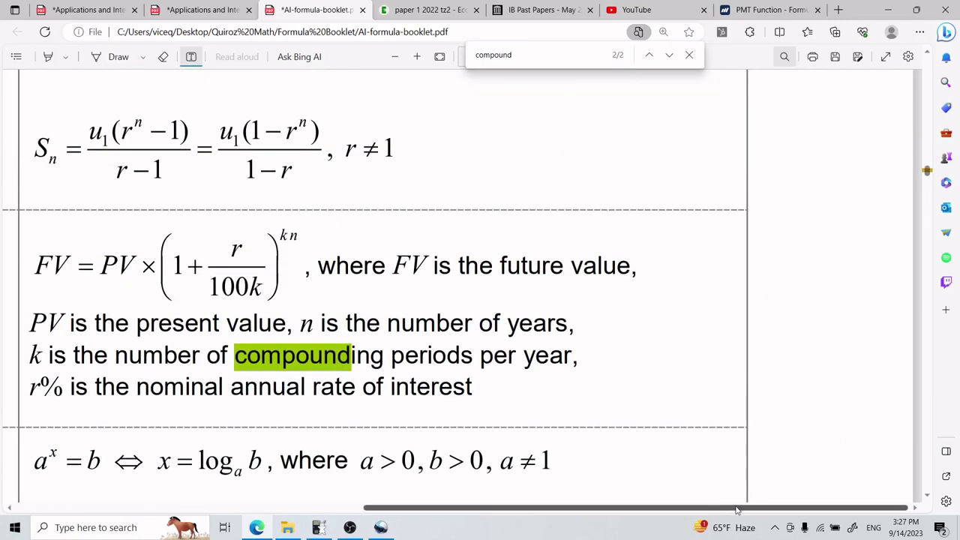
pyautogui.hscroll(-5, 825, 446)
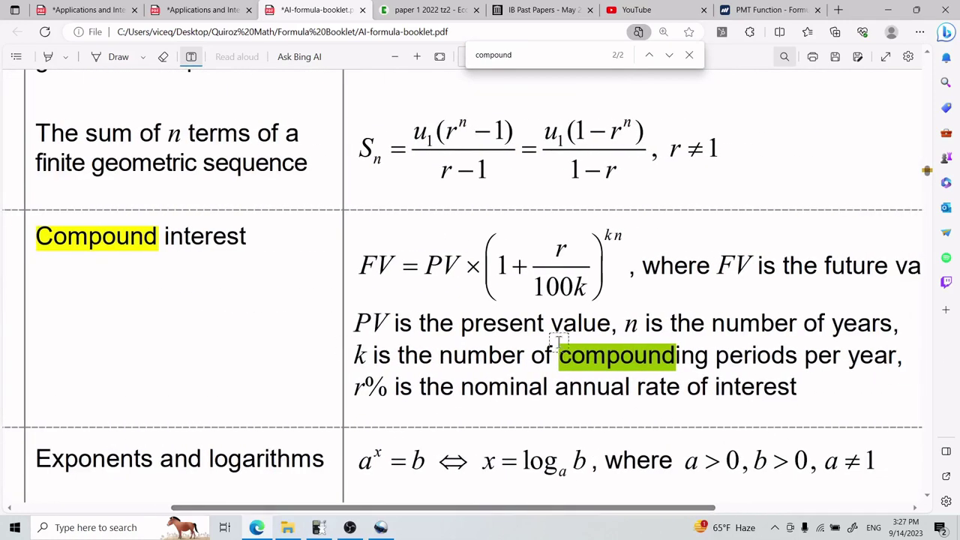
# Zoom out twice and back in twice on the formula, then close the find bar.
pyautogui.click(394, 56)
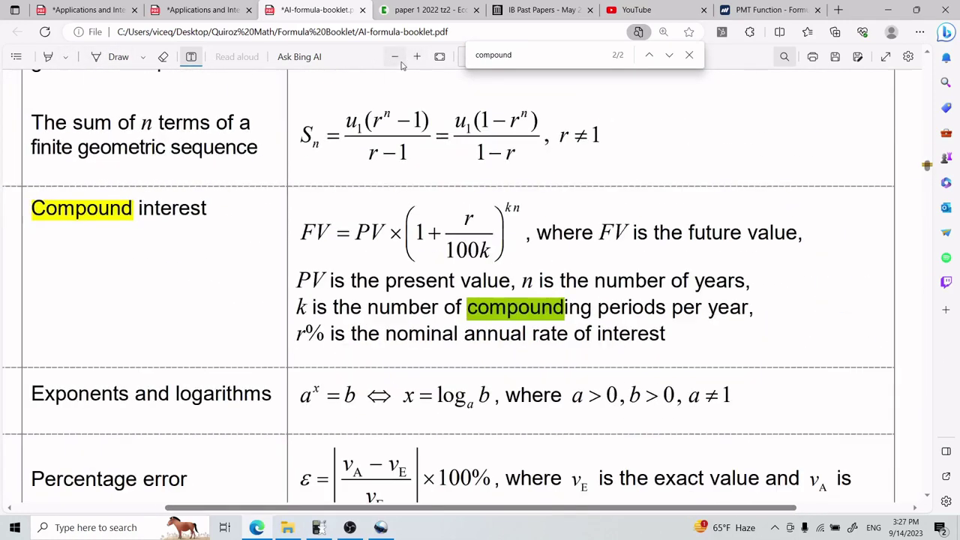
pyautogui.click(394, 56)
pyautogui.scroll(2, 367, 281)
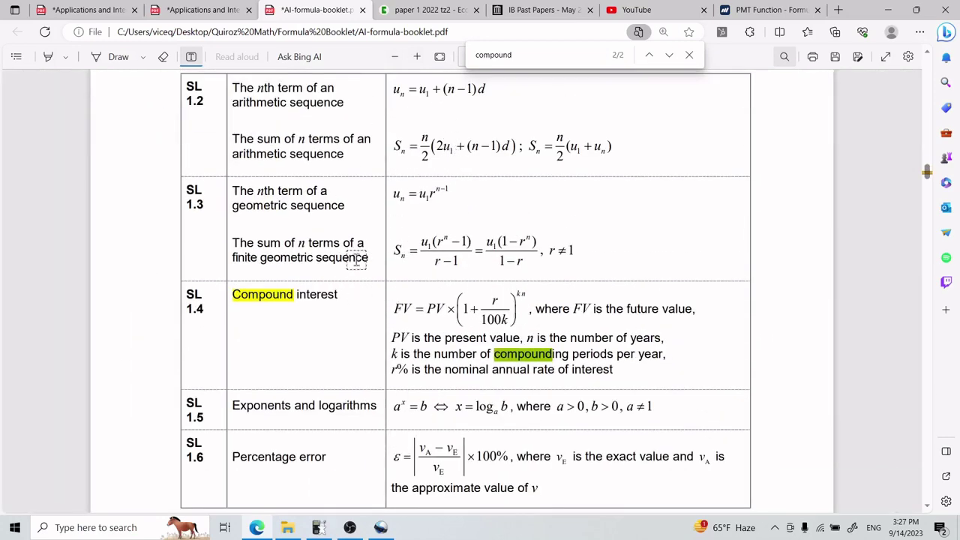
pyautogui.click(416, 56)
pyautogui.click(417, 56)
pyautogui.scroll(-3, 493, 467)
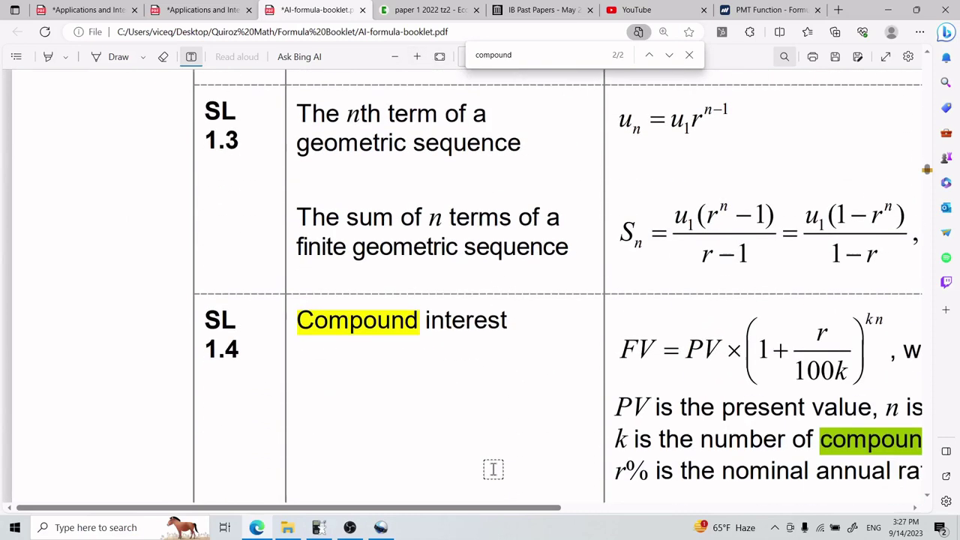
pyautogui.moveTo(506, 508); pyautogui.dragTo(835, 508)
pyautogui.scroll(-2, 608, 375)
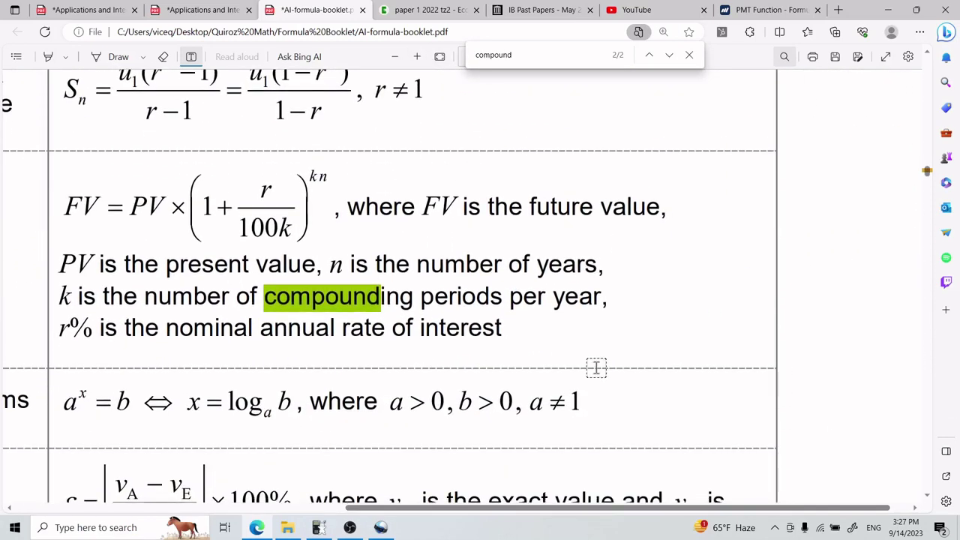
pyautogui.click(689, 55)
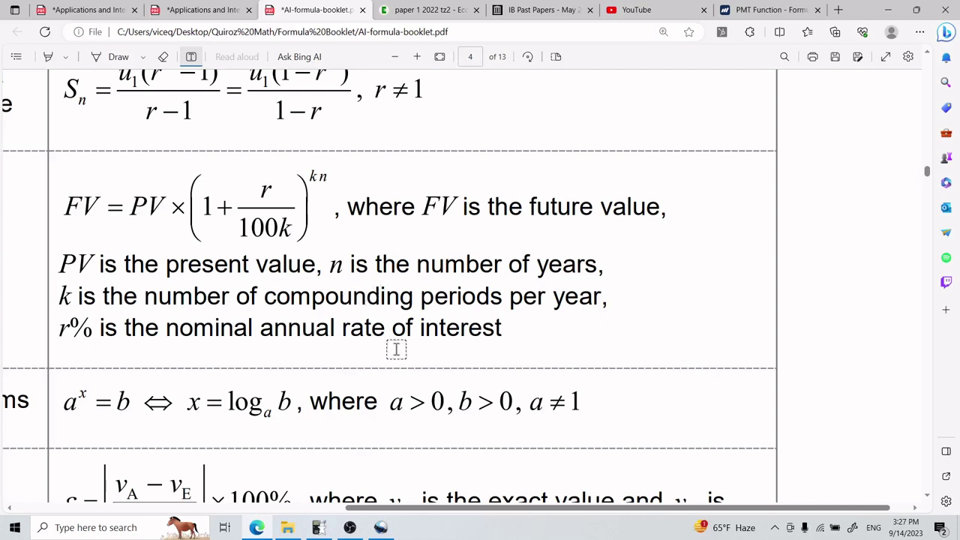
# Tick FV, PV, r, 100k and kn in the compound-interest formula in blue ink.
pyautogui.click(114, 58)
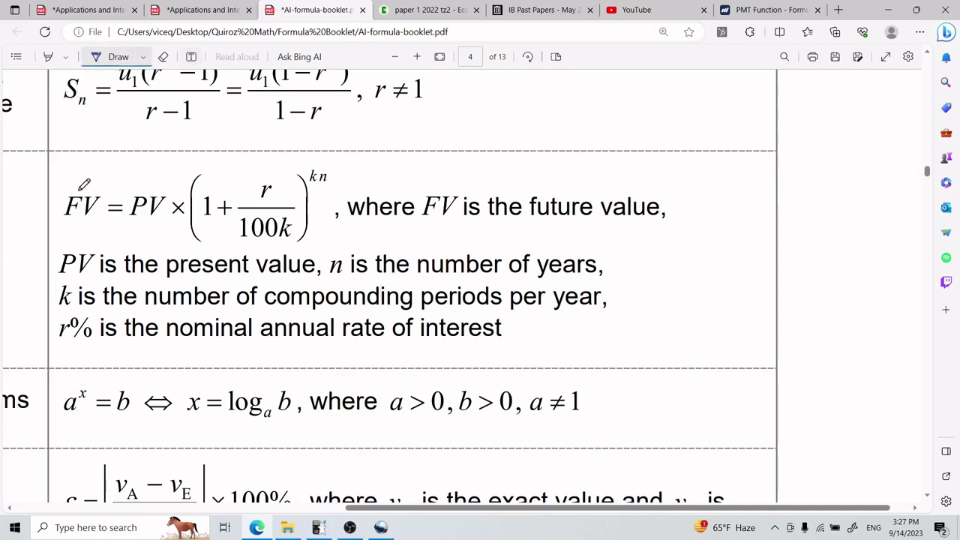
pyautogui.moveTo(82, 171)
pyautogui.mouseDown()
pyautogui.moveTo(101, 159)
pyautogui.moveTo(150, 178)
pyautogui.moveTo(160, 166)
pyautogui.mouseUp()
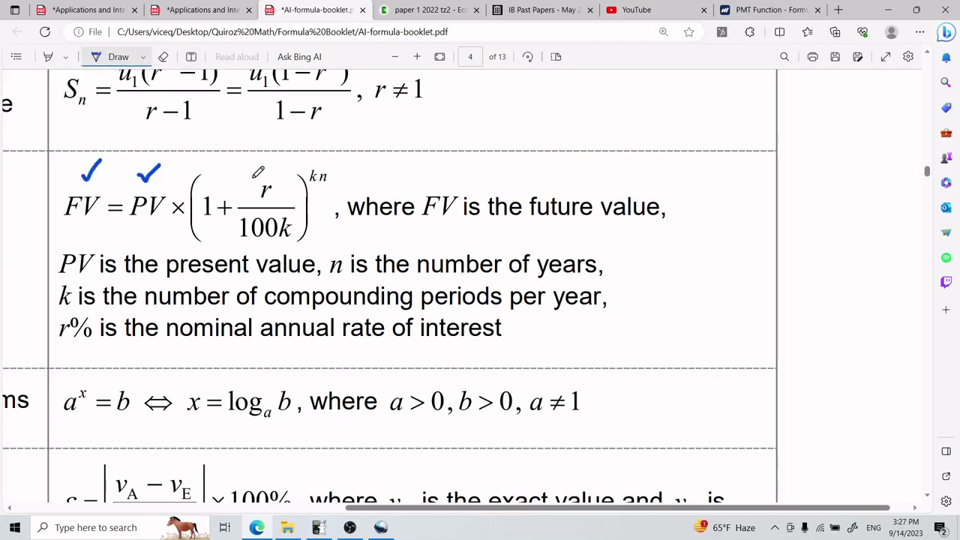
pyautogui.moveTo(262, 169); pyautogui.dragTo(280, 164)
pyautogui.moveTo(298, 224); pyautogui.dragTo(308, 215)
pyautogui.moveTo(333, 170); pyautogui.dragTo(354, 156)
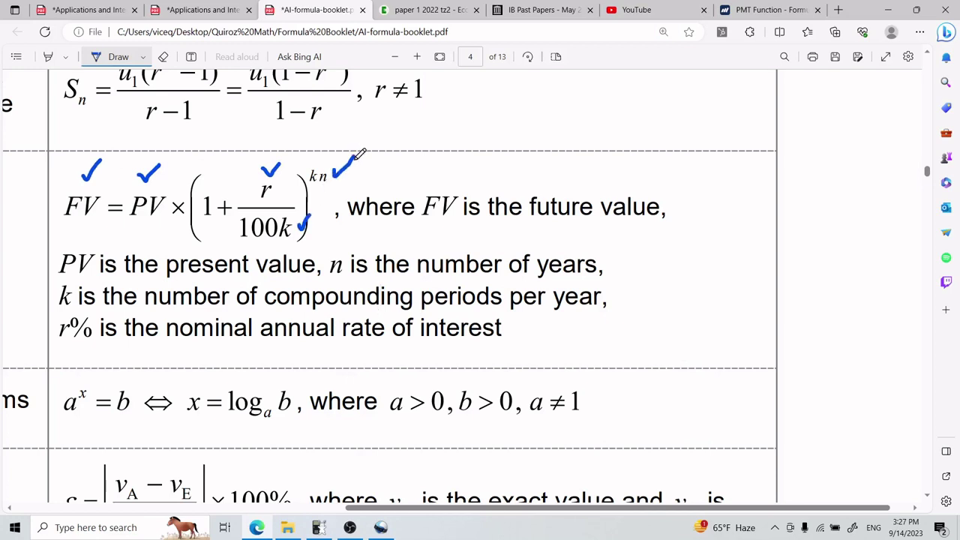
# Switch the pen to red and underline the k in 100k and the kn exponent.
pyautogui.click(142, 56)
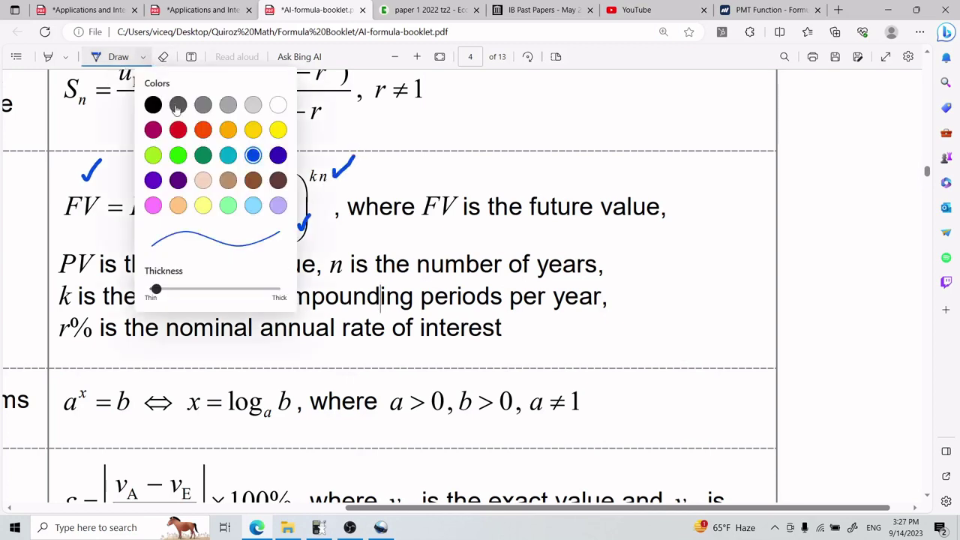
pyautogui.click(174, 129)
pyautogui.moveTo(280, 242); pyautogui.dragTo(292, 242)
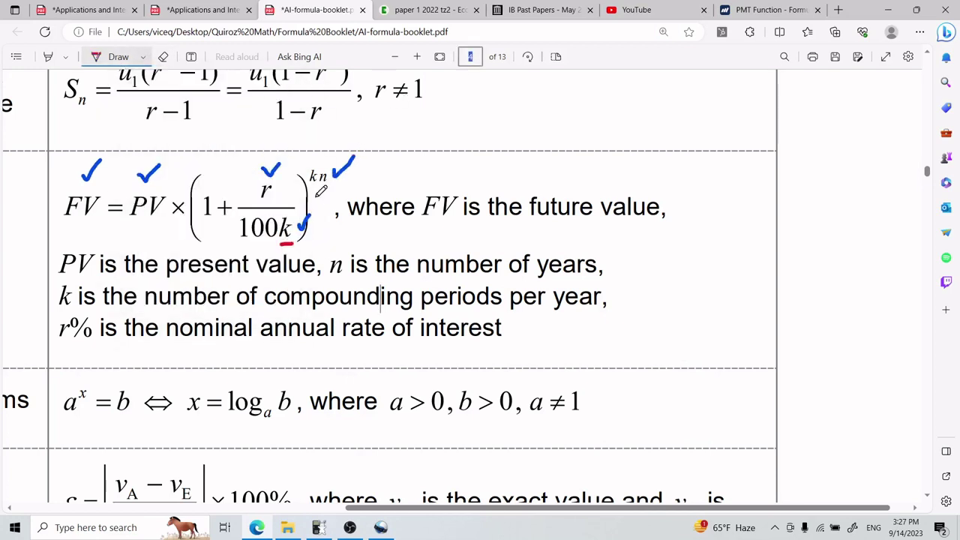
pyautogui.moveTo(310, 181); pyautogui.dragTo(324, 180)
# Add a text box right of the formula with FV= and PV= lines.
pyautogui.click(190, 57)
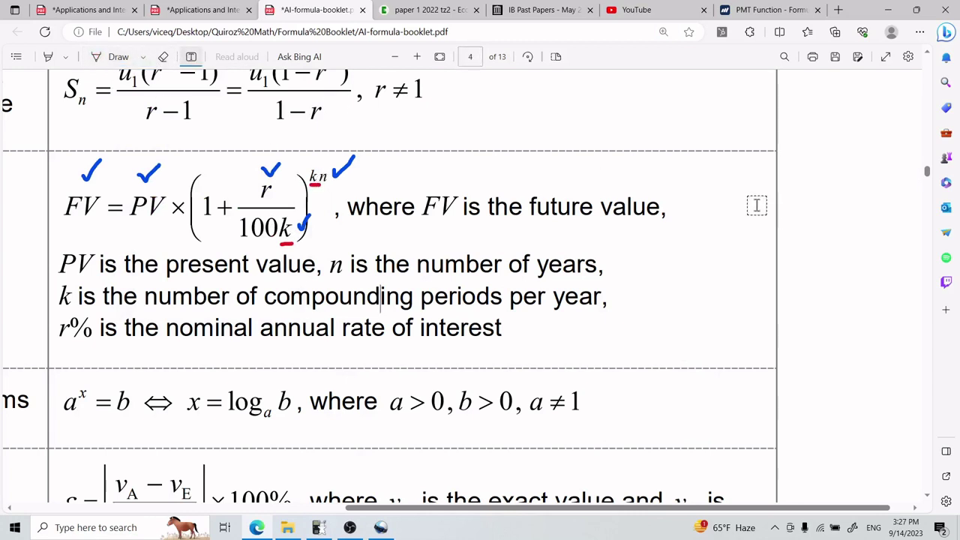
pyautogui.click(721, 183)
pyautogui.press('capslock')
pyautogui.write('PV=')
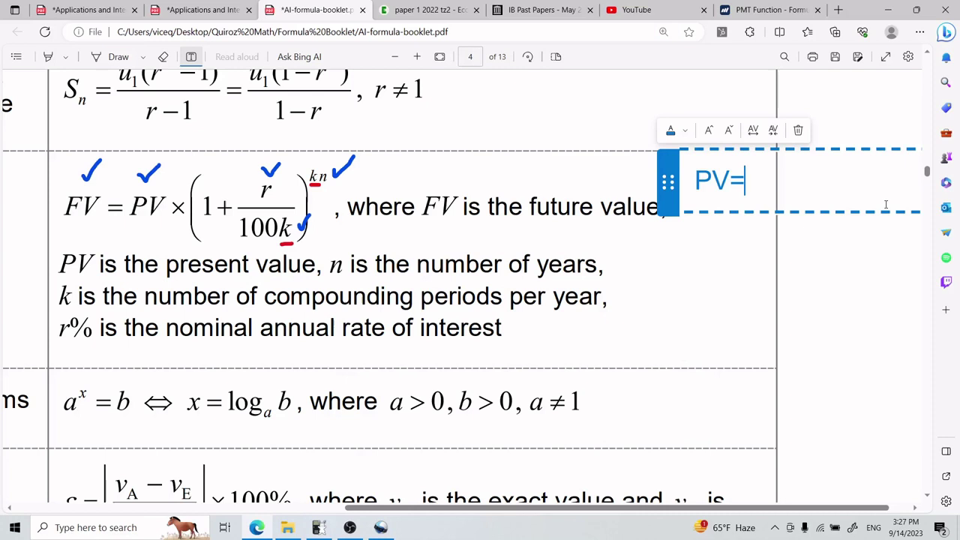
pyautogui.press('Return')
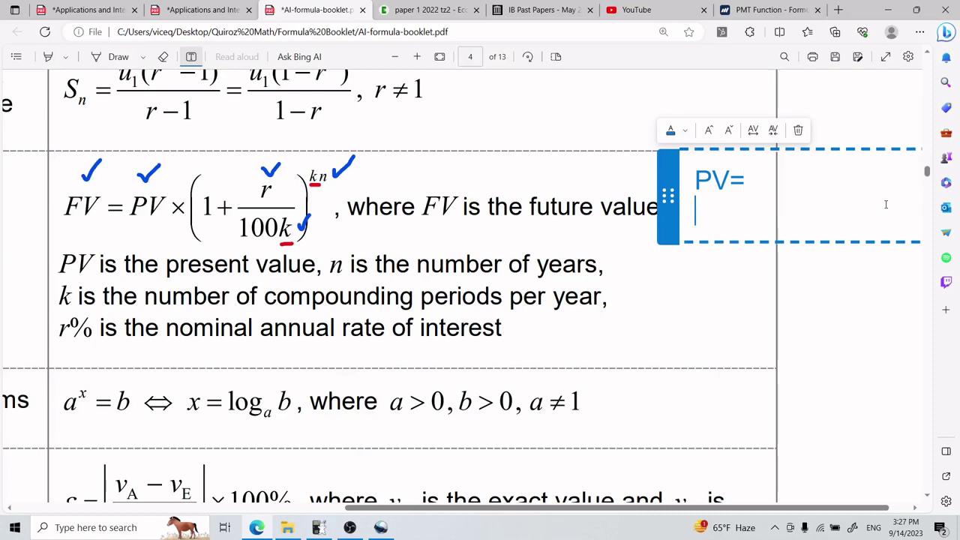
pyautogui.write('FV')
pyautogui.press('BackSpace')
pyautogui.press('BackSpace')
pyautogui.press('BackSpace')
pyautogui.press('BackSpace')
pyautogui.press('BackSpace')
pyautogui.press('BackSpace')
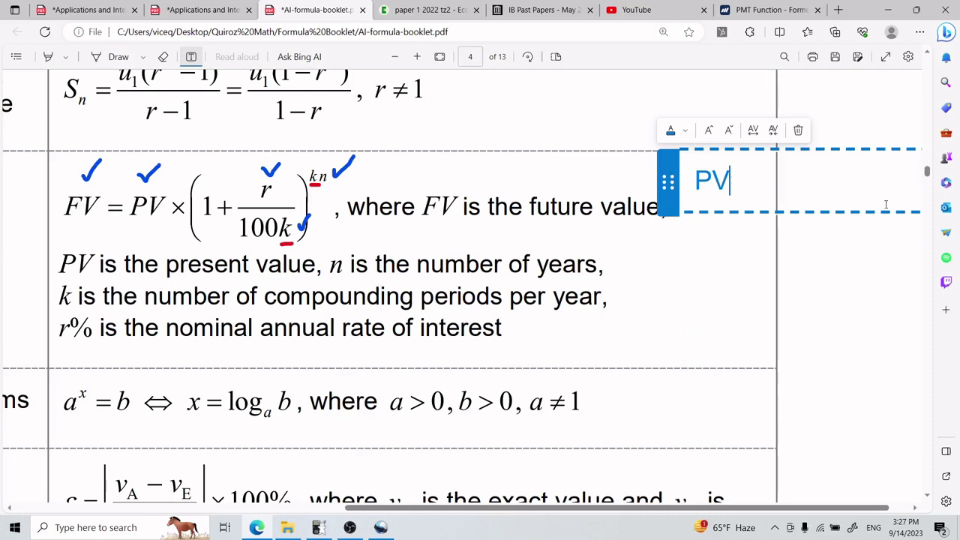
pyautogui.write('FV=')
pyautogui.press('Return')
pyautogui.write('PV=')
pyautogui.press('Return')
# Add r%=, k= and n= lines, select the whole list, and commit it.
pyautogui.press('capslock')
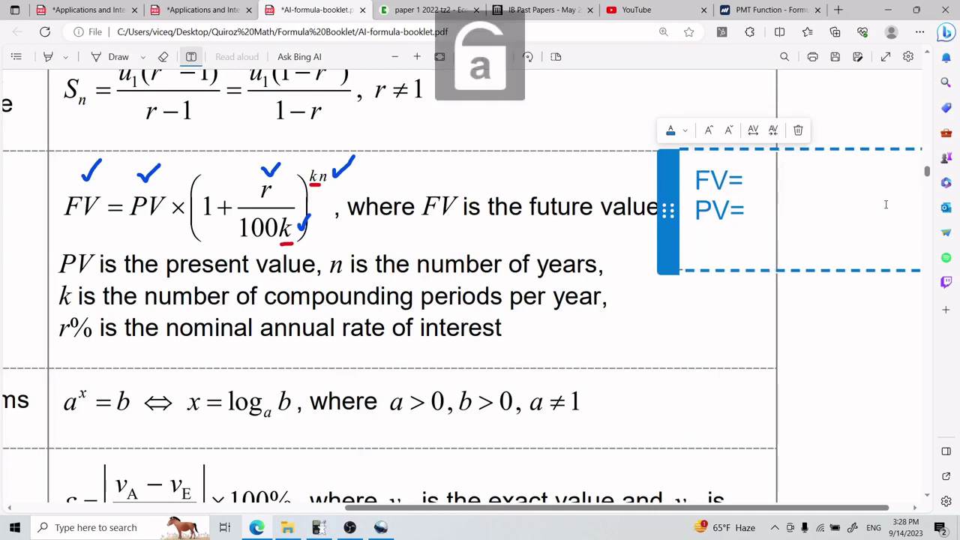
pyautogui.write('r=')
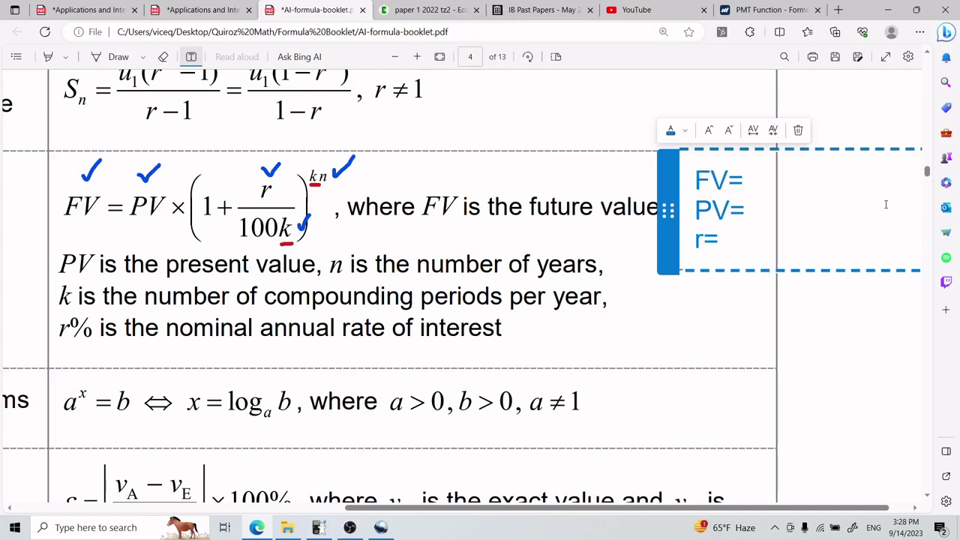
pyautogui.press('BackSpace')
pyautogui.write('%=')
pyautogui.press('Return')
pyautogui.write('k=')
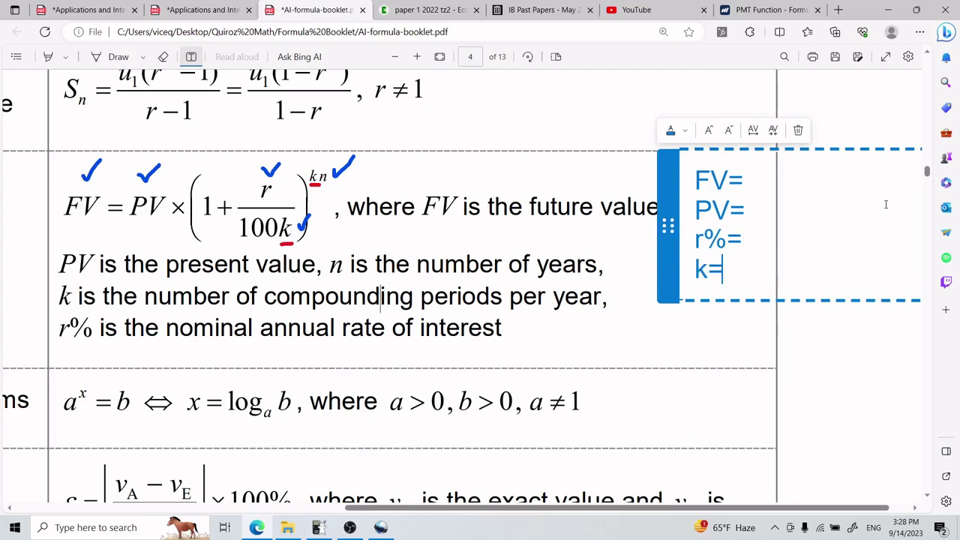
pyautogui.press('Return')
pyautogui.write('n=')
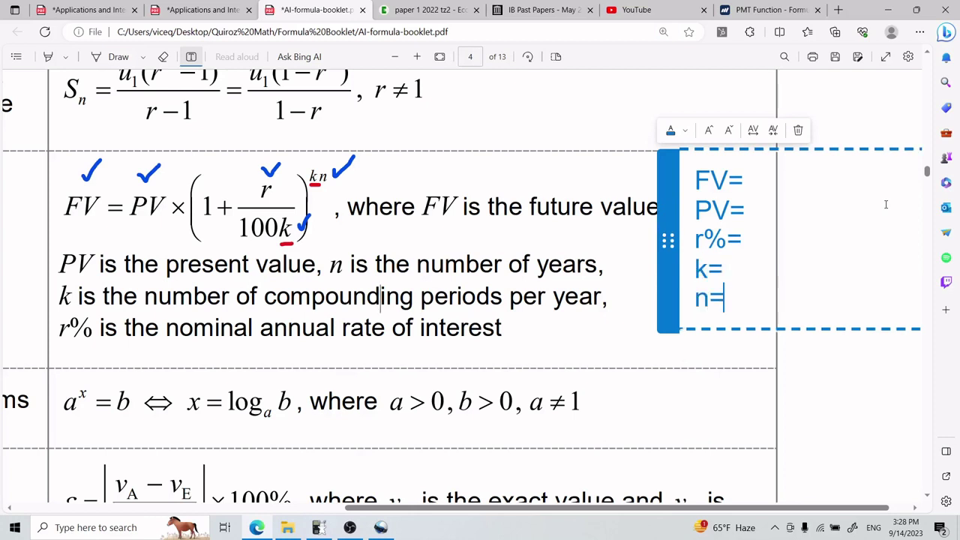
pyautogui.hotkey('shift', 'Up')
pyautogui.hotkey('shift', 'Up')
pyautogui.hotkey('shift', 'Up')
pyautogui.hotkey('shift', 'Up')
pyautogui.hotkey('ctrl', 'c')
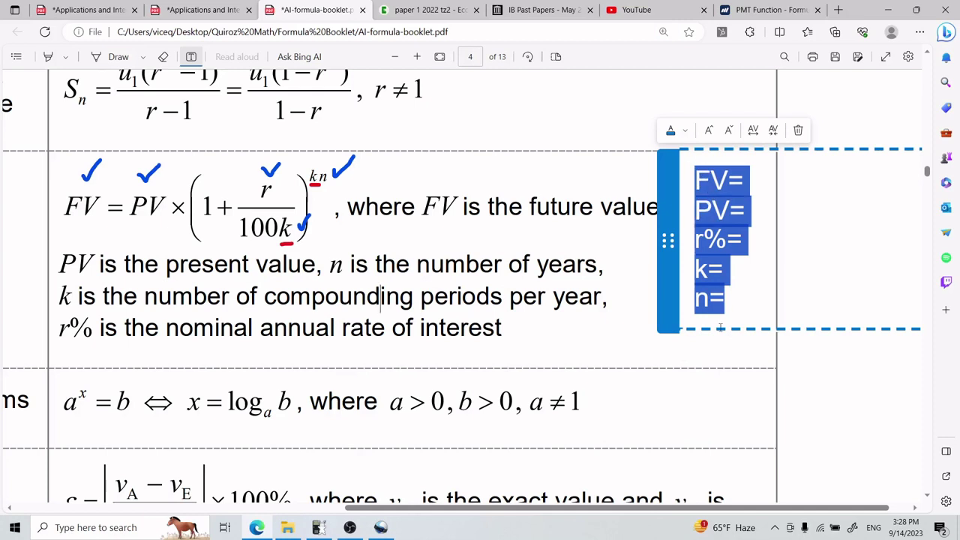
pyautogui.click(724, 368)
# Outline the variable definitions with a red loop, then return to the exam paper.
pyautogui.click(114, 56)
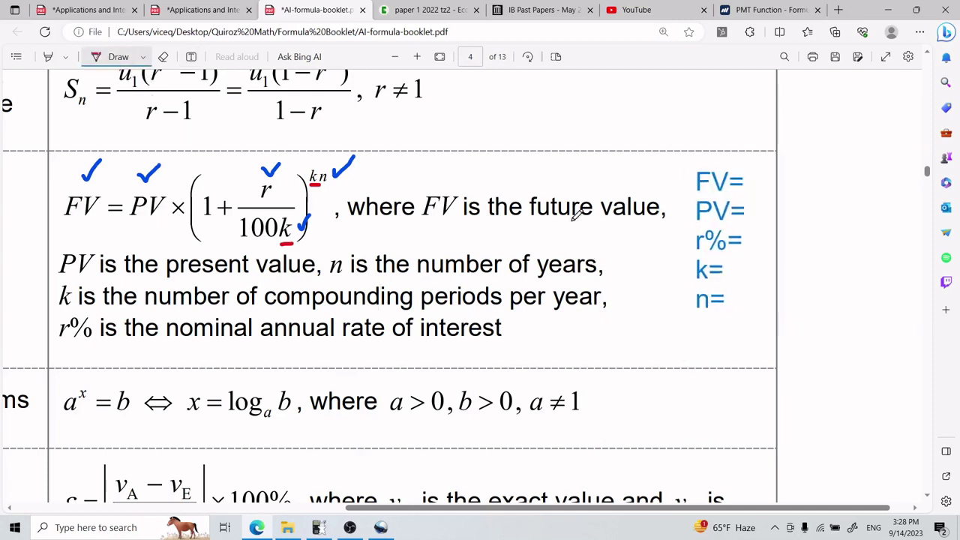
pyautogui.moveTo(338, 184)
pyautogui.mouseDown()
pyautogui.moveTo(342, 204)
pyautogui.moveTo(63, 247)
pyautogui.moveTo(446, 344)
pyautogui.moveTo(654, 238)
pyautogui.moveTo(518, 174)
pyautogui.moveTo(331, 183)
pyautogui.mouseUp()
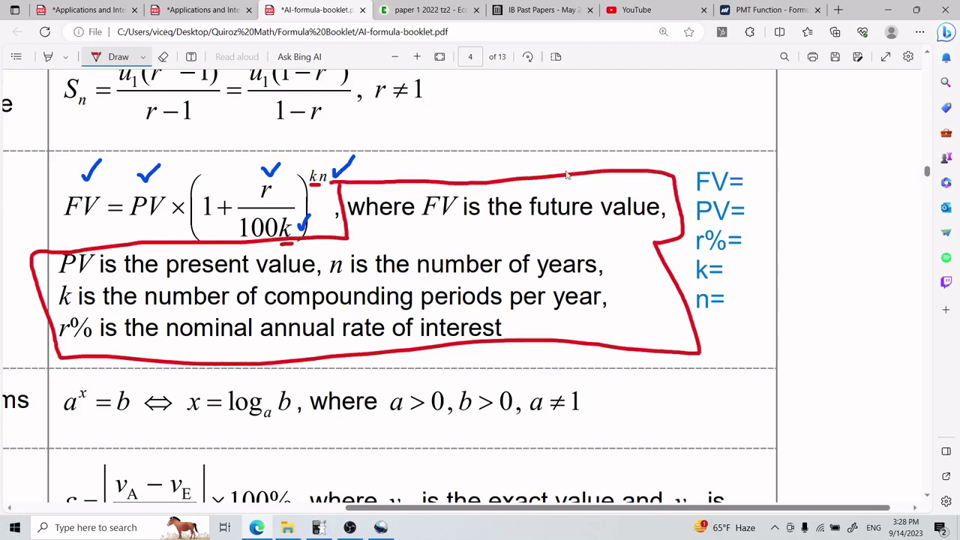
pyautogui.hotkey('ctrl', '1')
pyautogui.scroll(-3, 488, 274)
# Paste the variable list into a text box and move it beside question 13's heading.
pyautogui.click(191, 56)
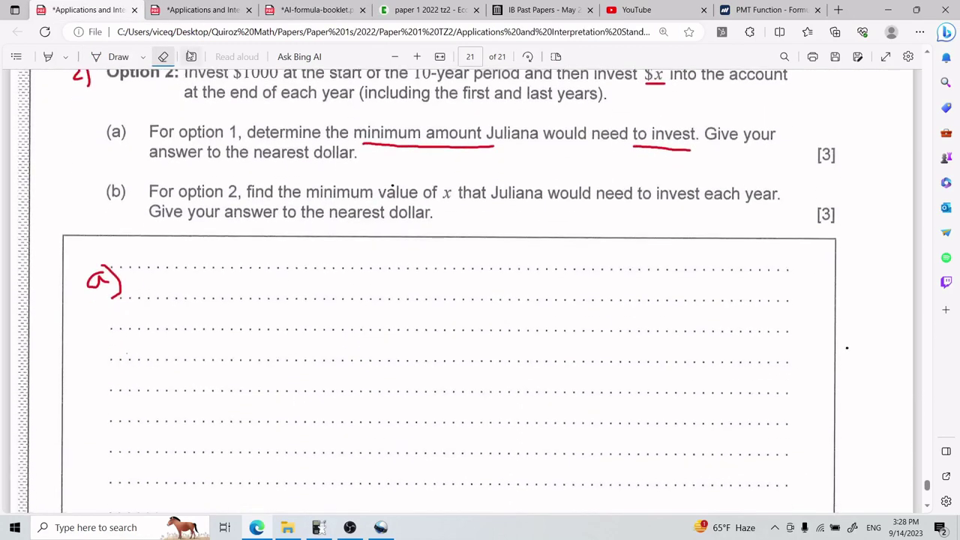
pyautogui.click(153, 270)
pyautogui.hotkey('ctrl', 'v')
pyautogui.moveTo(304, 272); pyautogui.dragTo(317, 288)
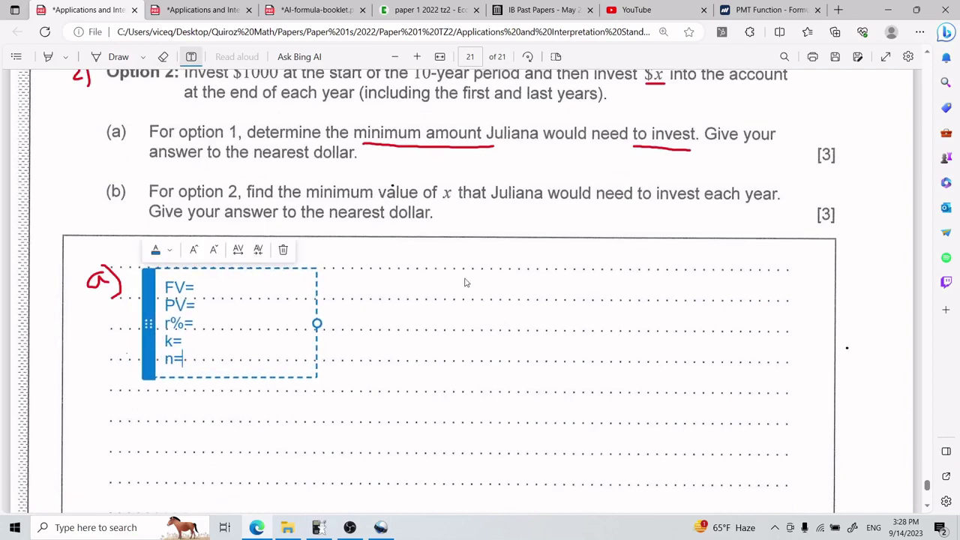
pyautogui.scroll(5, 465, 283)
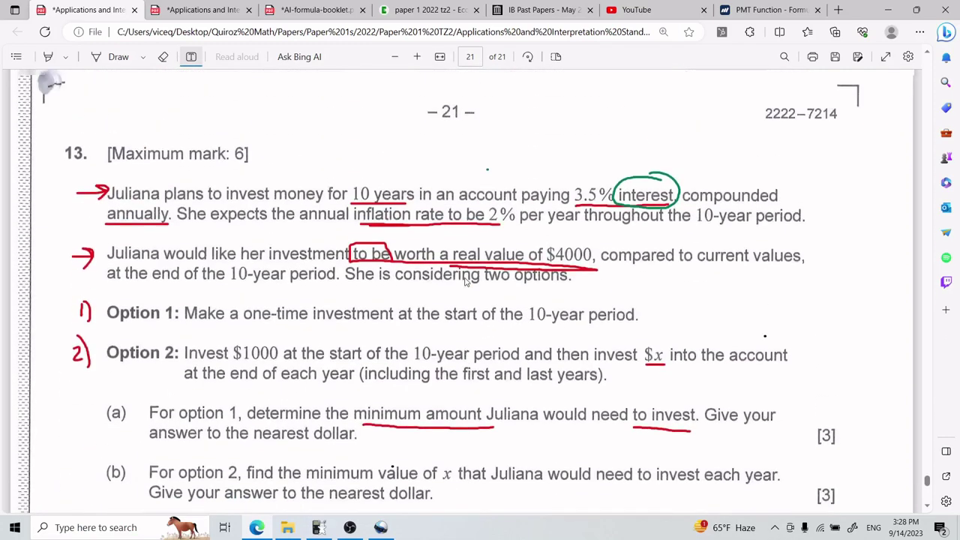
pyautogui.scroll(-3, 465, 282)
pyautogui.moveTo(316, 361); pyautogui.dragTo(425, 135)
pyautogui.scroll(3, 424, 135)
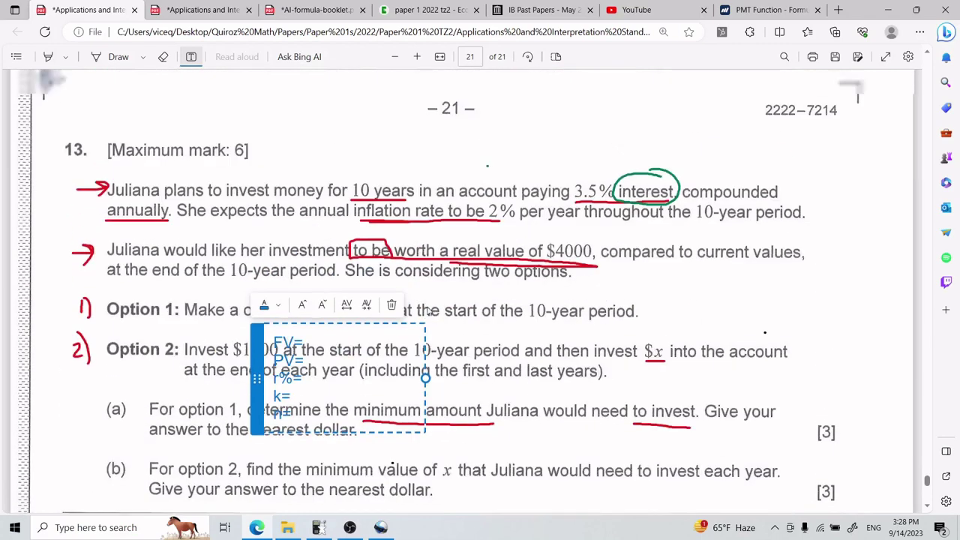
pyautogui.moveTo(426, 343); pyautogui.dragTo(446, 80)
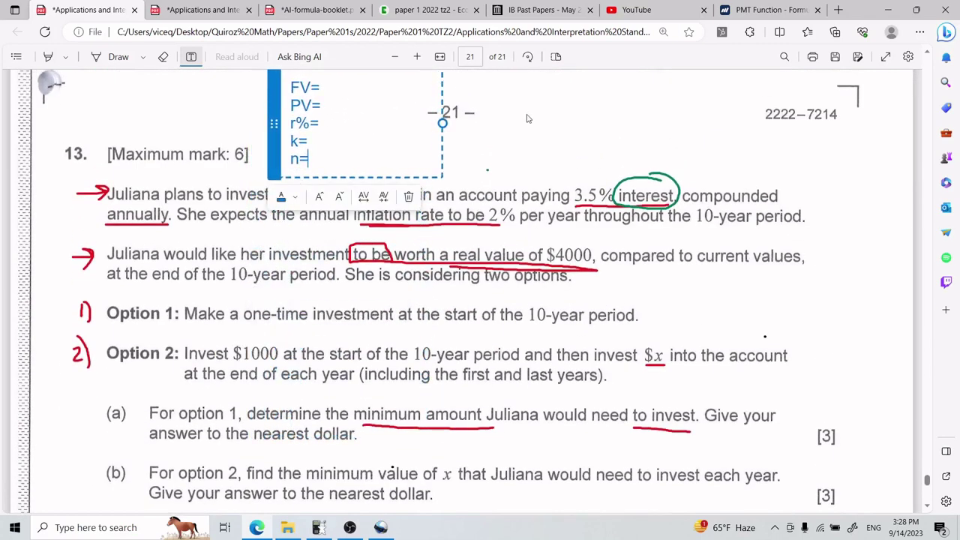
pyautogui.scroll(2, 559, 192)
pyautogui.click(559, 193)
# Set the Draw pen colour to orange, then go back to the formula booklet.
pyautogui.click(136, 56)
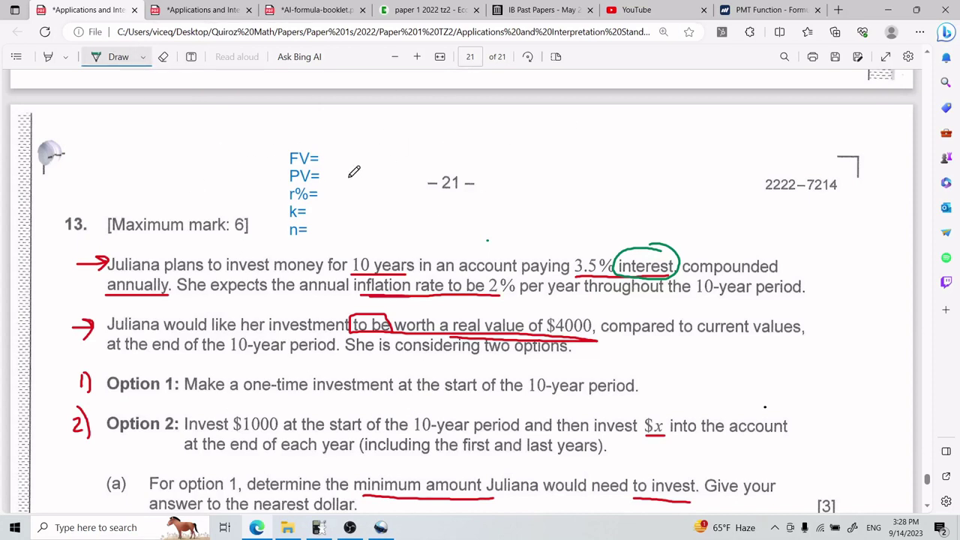
pyautogui.click(144, 57)
pyautogui.click(221, 134)
pyautogui.click(507, 113)
pyautogui.hotkey('ctrl', '3')
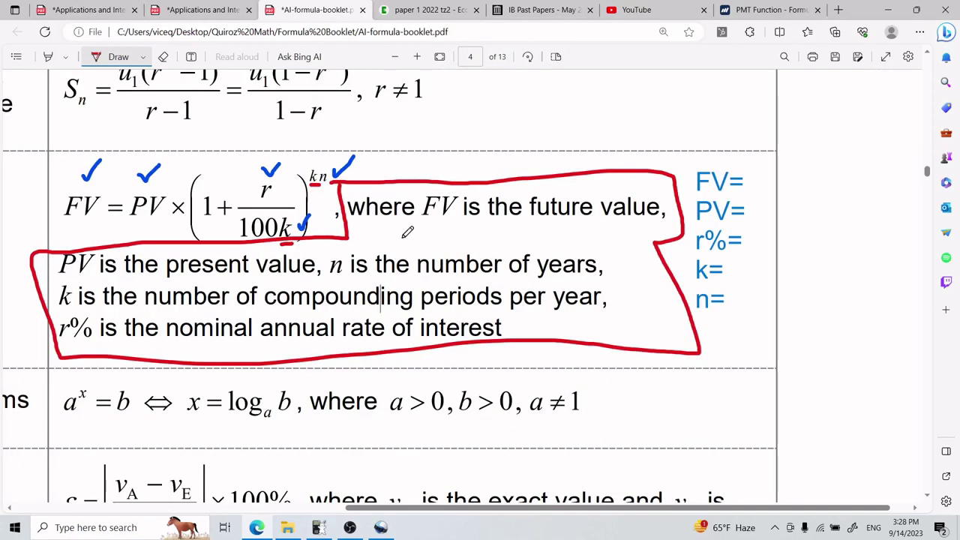
# Underline the number-of-years definition, then enter 10 after n= in the exam's variable list.
pyautogui.moveTo(331, 276); pyautogui.dragTo(616, 279)
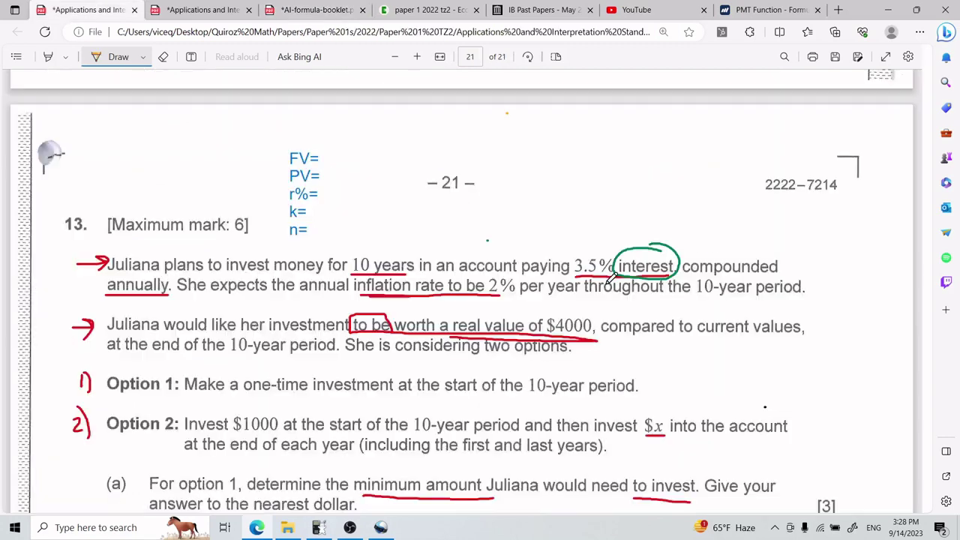
pyautogui.hotkey('ctrl', '1')
pyautogui.click(191, 56)
pyautogui.click(300, 214)
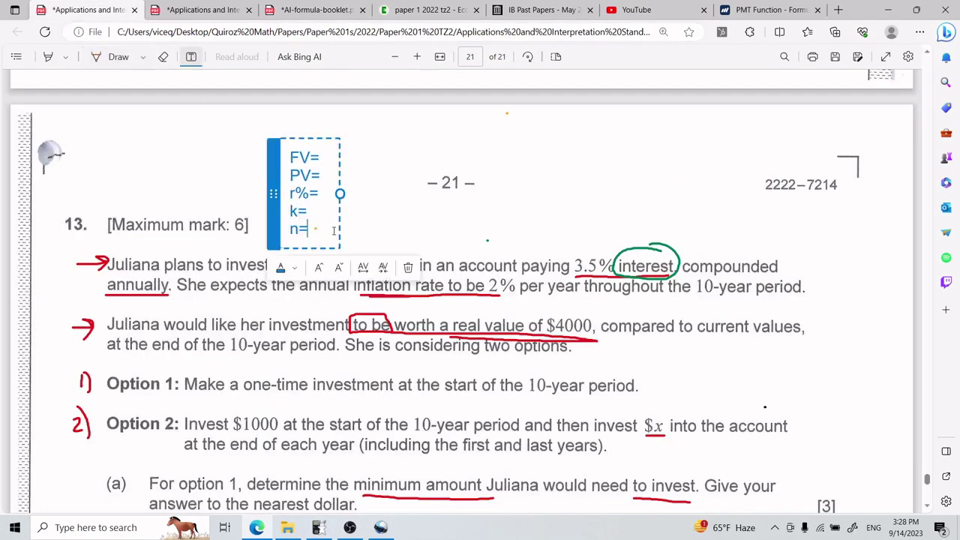
pyautogui.write('10')
pyautogui.click(503, 222)
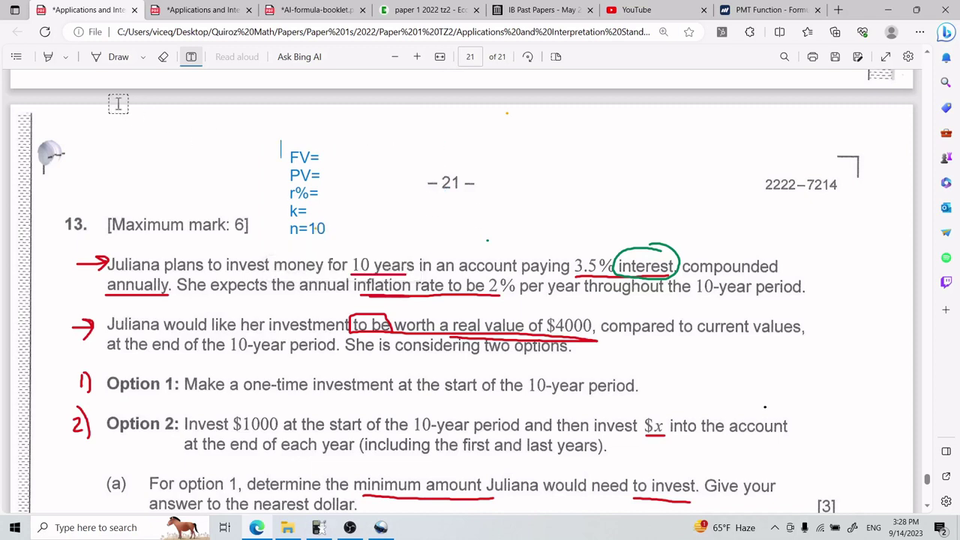
# Circle 10 years and underline 3.5% interest in the question.
pyautogui.click(163, 57)
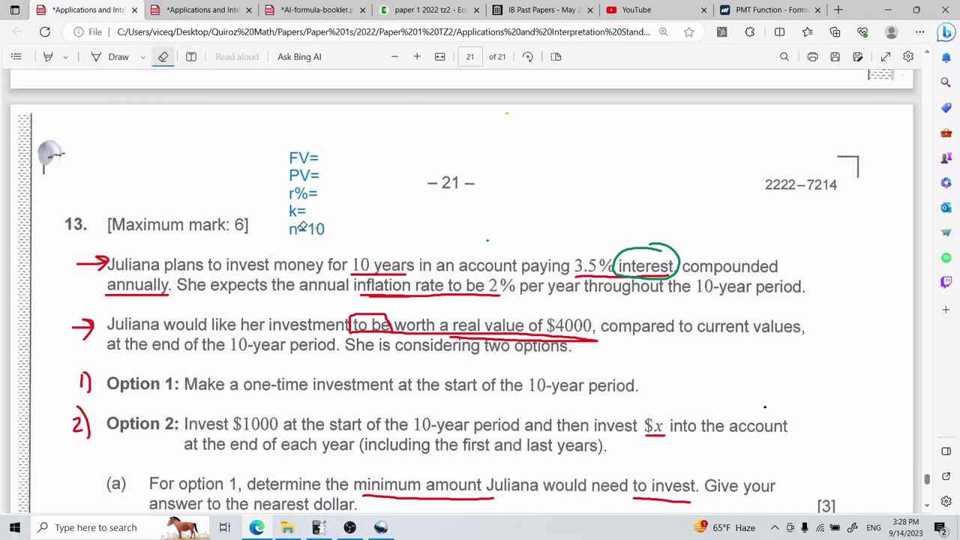
pyautogui.click(112, 57)
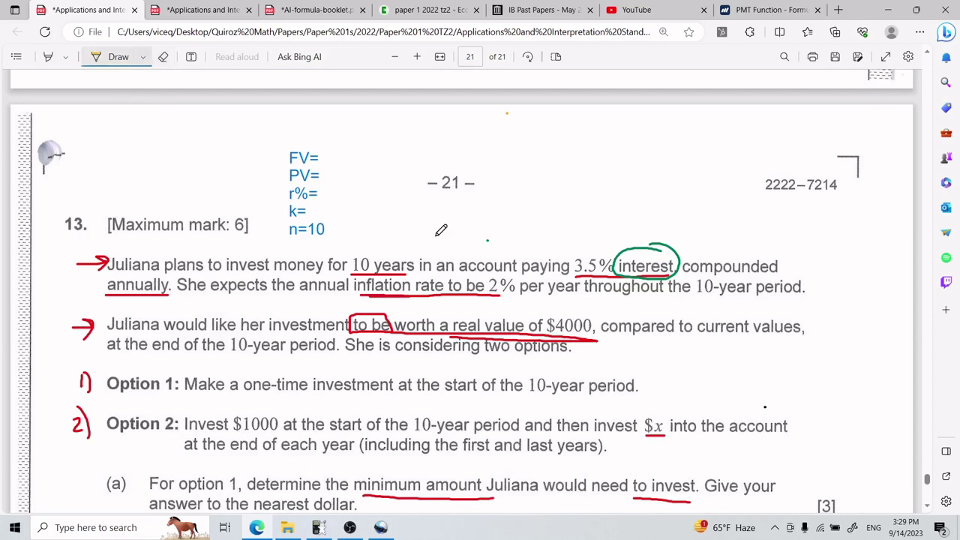
pyautogui.moveTo(399, 246); pyautogui.dragTo(411, 271)
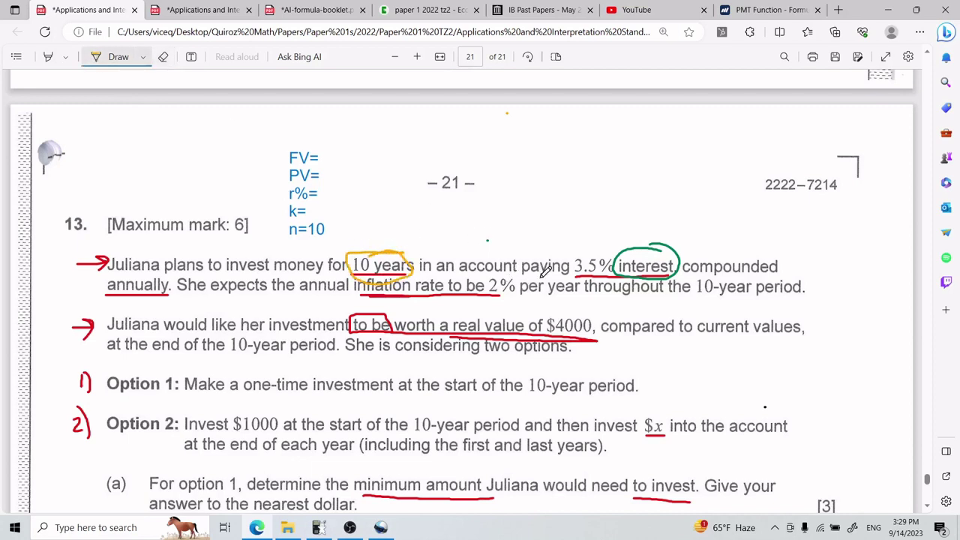
pyautogui.moveTo(576, 274); pyautogui.dragTo(676, 278)
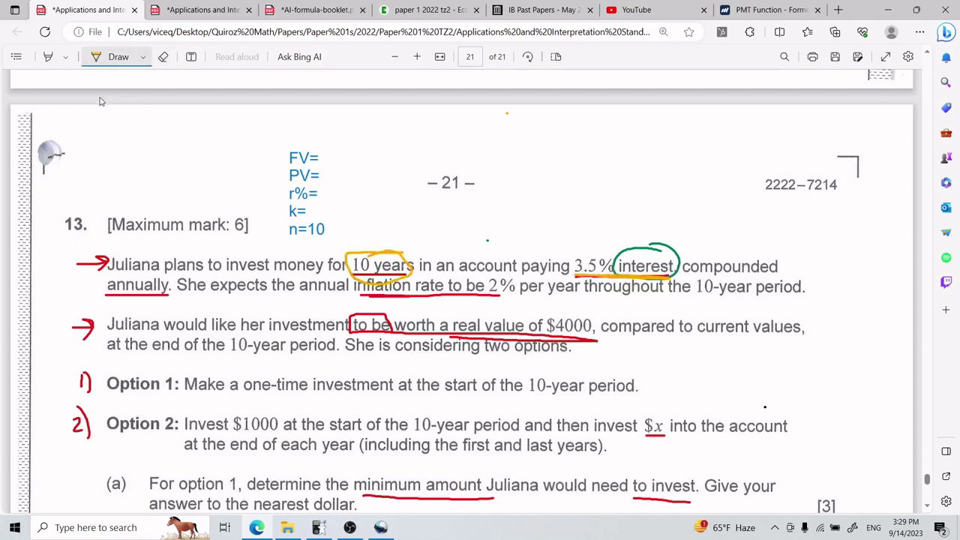
# Add 3. after r%= in the list and underline 'compounded annually', then go to the booklet.
pyautogui.click(192, 56)
pyautogui.click(315, 194)
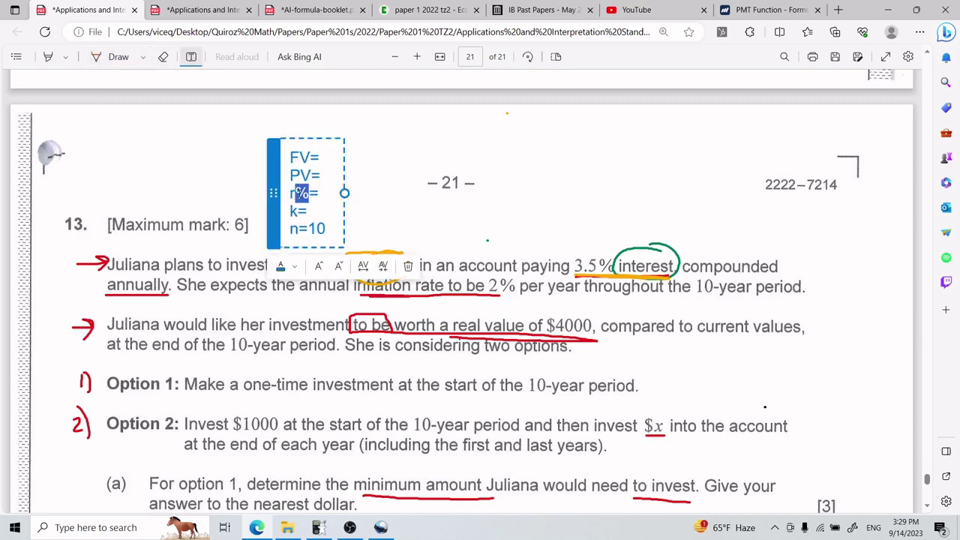
pyautogui.write('3.5')
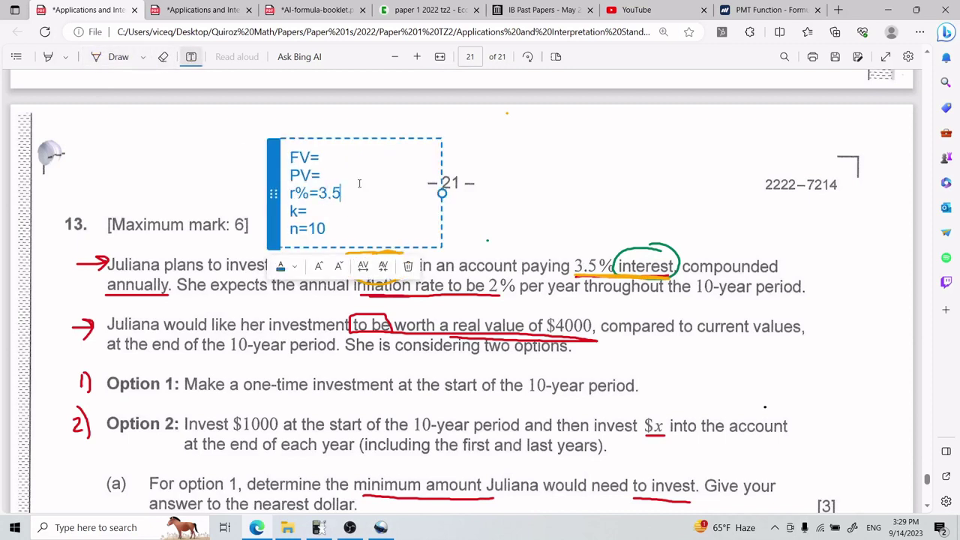
pyautogui.press('Escape')
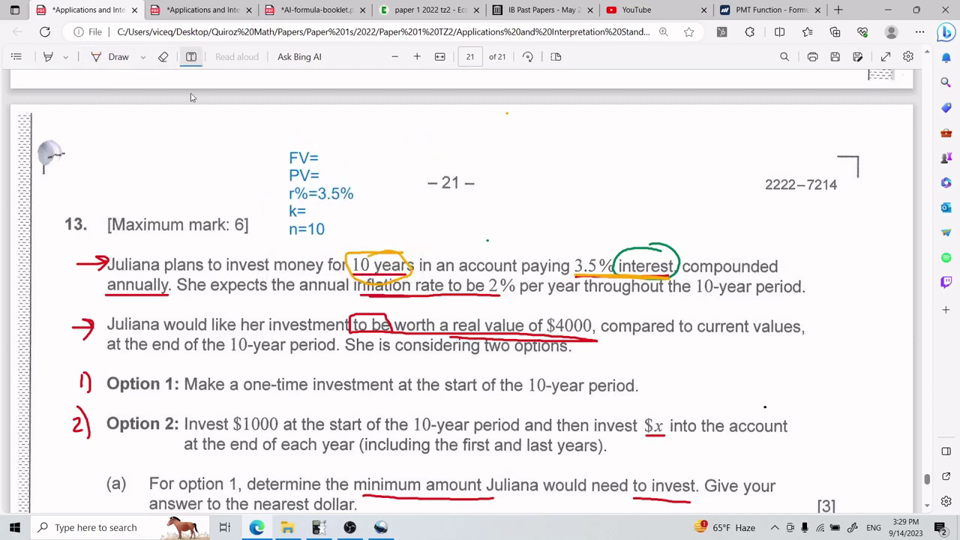
pyautogui.click(113, 57)
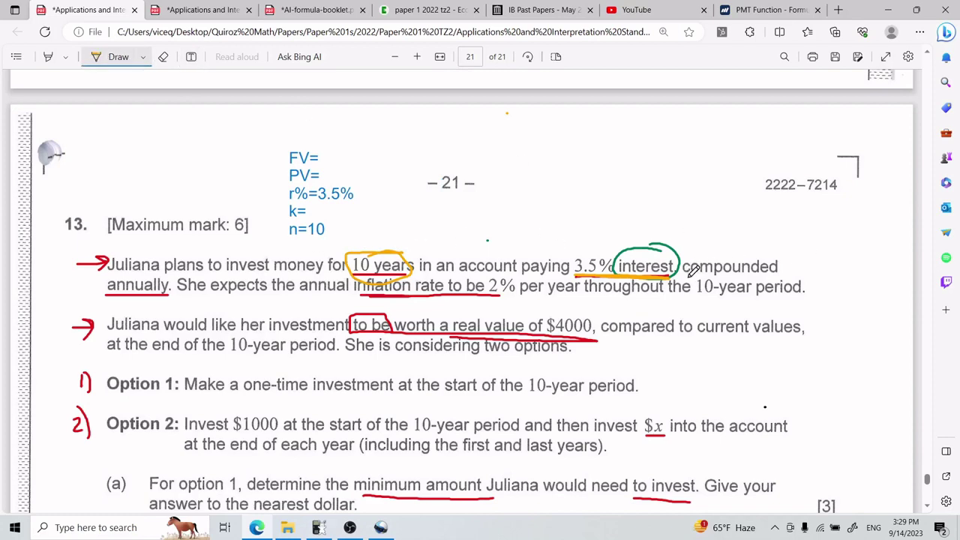
pyautogui.moveTo(684, 276); pyautogui.dragTo(759, 276)
pyautogui.moveTo(109, 288)
pyautogui.mouseDown()
pyautogui.moveTo(160, 293)
pyautogui.moveTo(102, 293)
pyautogui.moveTo(263, 306)
pyautogui.moveTo(609, 309)
pyautogui.mouseUp()
pyautogui.hotkey('ctrl', 'Tab')
pyautogui.hotkey('ctrl', 'Tab')
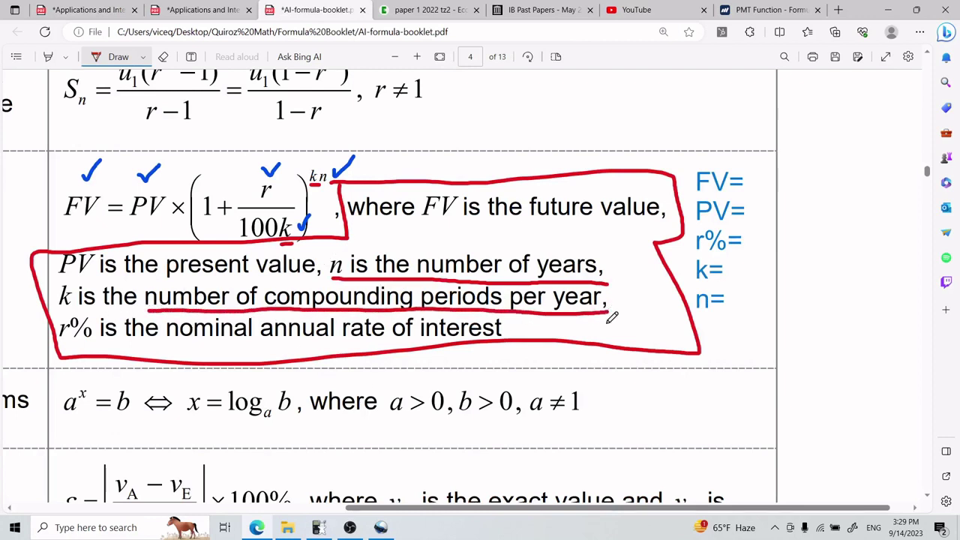
# Draw an orange arrow from the compounding-periods definition and write annually k=1.
pyautogui.click(142, 57)
pyautogui.click(439, 107)
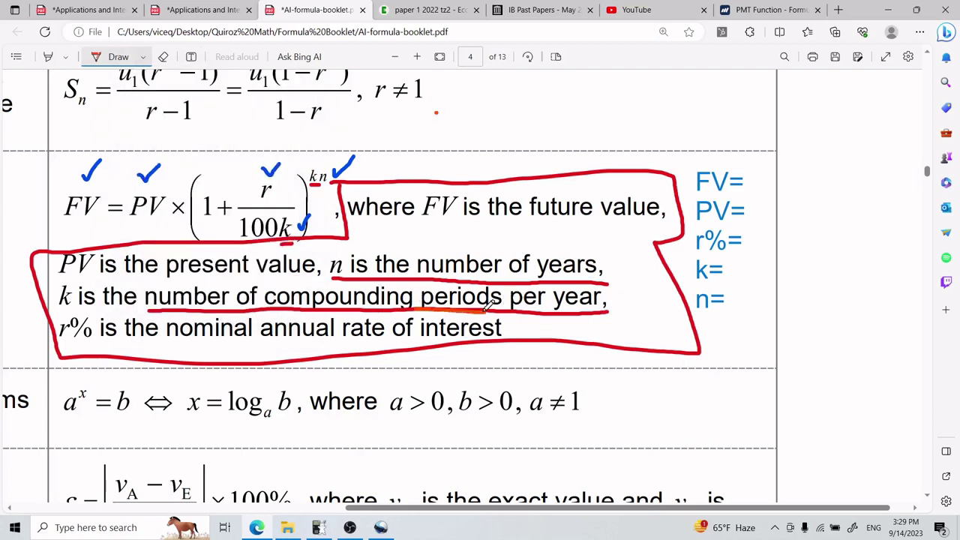
pyautogui.moveTo(420, 303)
pyautogui.mouseDown()
pyautogui.moveTo(520, 314)
pyautogui.moveTo(718, 401)
pyautogui.mouseUp()
pyautogui.scroll(-2, 722, 398)
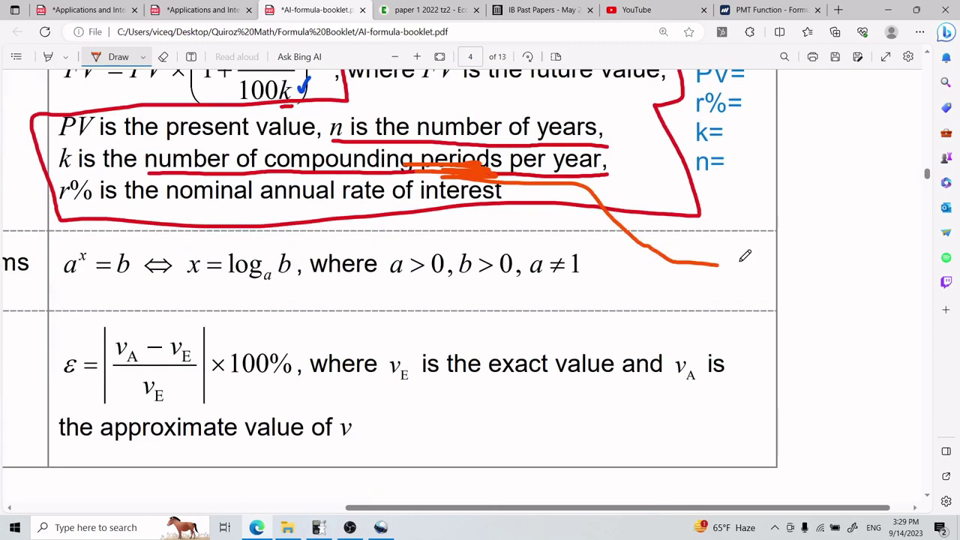
pyautogui.moveTo(733, 262)
pyautogui.mouseDown()
pyautogui.moveTo(751, 285)
pyautogui.moveTo(764, 286)
pyautogui.moveTo(794, 260)
pyautogui.moveTo(818, 273)
pyautogui.moveTo(848, 246)
pyautogui.moveTo(858, 261)
pyautogui.moveTo(808, 321)
pyautogui.moveTo(826, 327)
pyautogui.moveTo(850, 316)
pyautogui.mouseUp()
pyautogui.moveTo(834, 328); pyautogui.dragTo(864, 331)
# Write monthly k=12 and quarterly k=4 beneath it.
pyautogui.moveTo(750, 379)
pyautogui.mouseDown()
pyautogui.moveTo(823, 371)
pyautogui.moveTo(874, 353)
pyautogui.moveTo(896, 375)
pyautogui.moveTo(797, 422)
pyautogui.moveTo(887, 399)
pyautogui.moveTo(900, 425)
pyautogui.mouseUp()
pyautogui.scroll(-1, 862, 337)
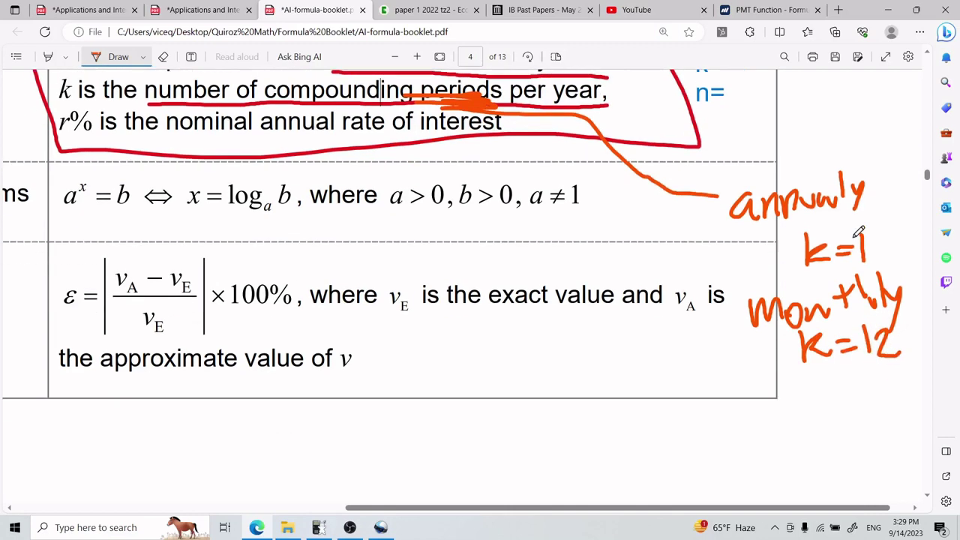
pyautogui.moveTo(579, 381)
pyautogui.mouseDown()
pyautogui.moveTo(572, 445)
pyautogui.moveTo(591, 409)
pyautogui.moveTo(620, 405)
pyautogui.moveTo(636, 381)
pyautogui.moveTo(639, 396)
pyautogui.moveTo(671, 412)
pyautogui.moveTo(688, 382)
pyautogui.moveTo(703, 393)
pyautogui.moveTo(703, 418)
pyautogui.moveTo(779, 400)
pyautogui.moveTo(794, 414)
pyautogui.moveTo(833, 404)
pyautogui.moveTo(853, 432)
pyautogui.mouseUp()
pyautogui.moveTo(744, 412); pyautogui.dragTo(760, 412)
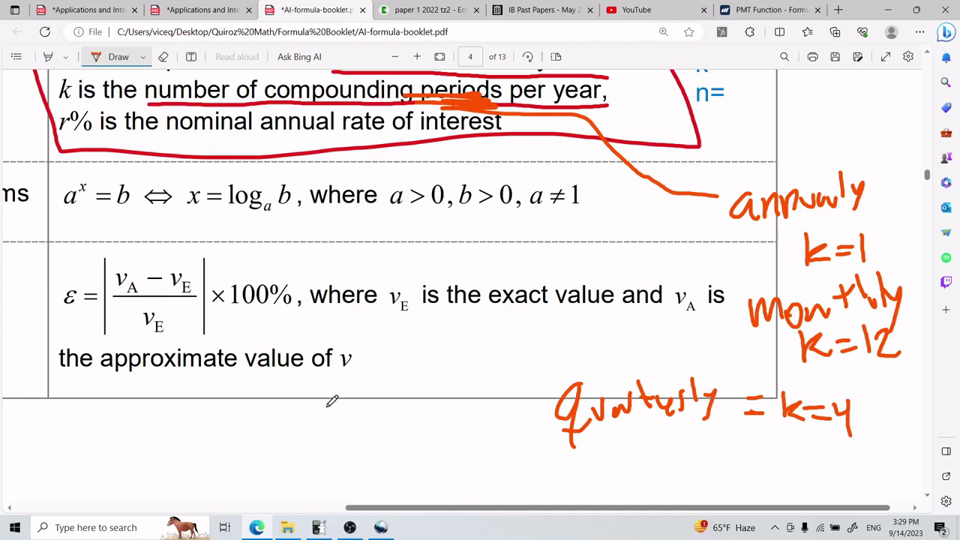
# Write and box bimonthly k=6 below the formula, then return to the exam paper.
pyautogui.moveTo(242, 400)
pyautogui.mouseDown()
pyautogui.moveTo(258, 441)
pyautogui.moveTo(256, 422)
pyautogui.moveTo(270, 434)
pyautogui.moveTo(298, 433)
pyautogui.moveTo(304, 452)
pyautogui.moveTo(317, 426)
pyautogui.moveTo(326, 461)
pyautogui.moveTo(347, 402)
pyautogui.moveTo(340, 431)
pyautogui.moveTo(373, 447)
pyautogui.moveTo(386, 425)
pyautogui.moveTo(402, 445)
pyautogui.moveTo(397, 466)
pyautogui.moveTo(438, 452)
pyautogui.mouseUp()
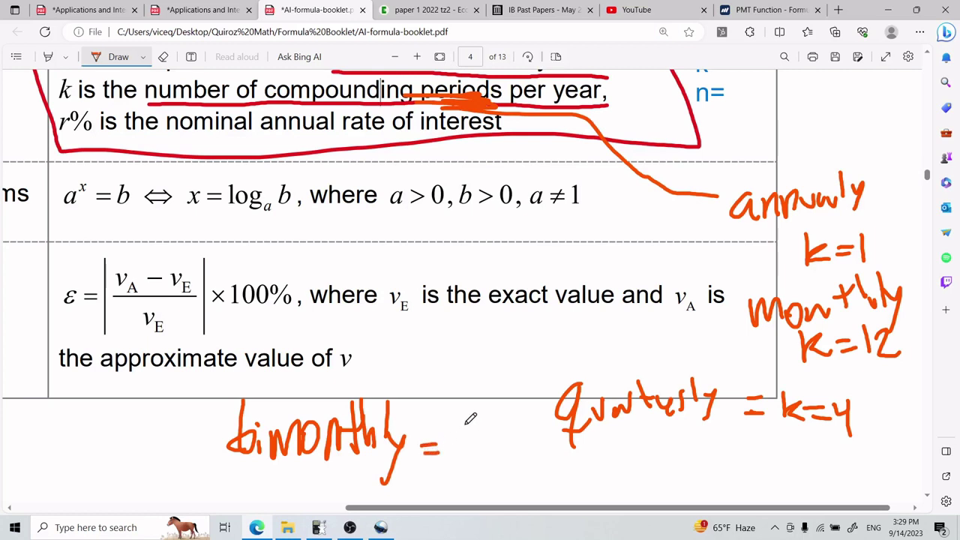
pyautogui.moveTo(467, 422); pyautogui.dragTo(459, 459)
pyautogui.moveTo(407, 426); pyautogui.dragTo(422, 459)
pyautogui.moveTo(504, 411)
pyautogui.mouseDown()
pyautogui.moveTo(406, 420)
pyautogui.moveTo(395, 472)
pyautogui.moveTo(496, 478)
pyautogui.moveTo(492, 392)
pyautogui.mouseUp()
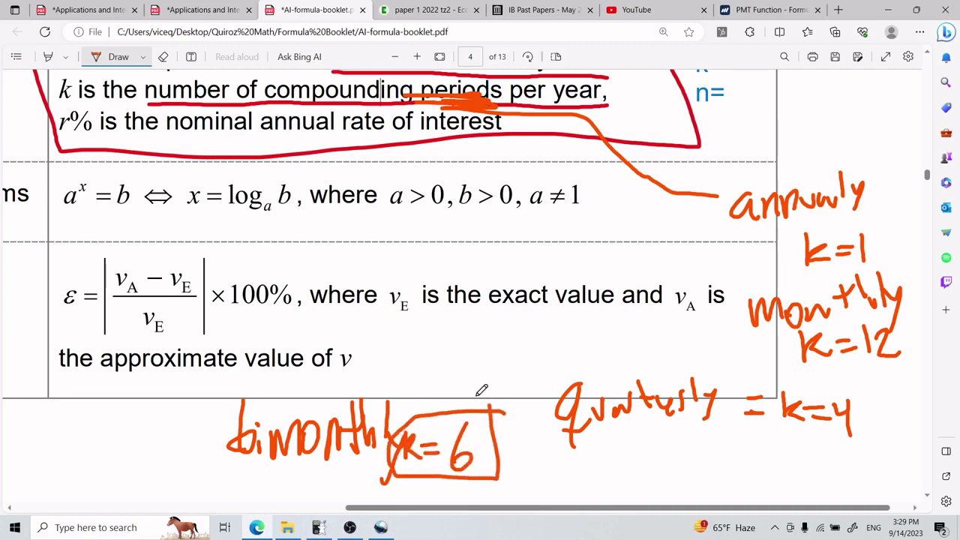
pyautogui.scroll(3, 480, 392)
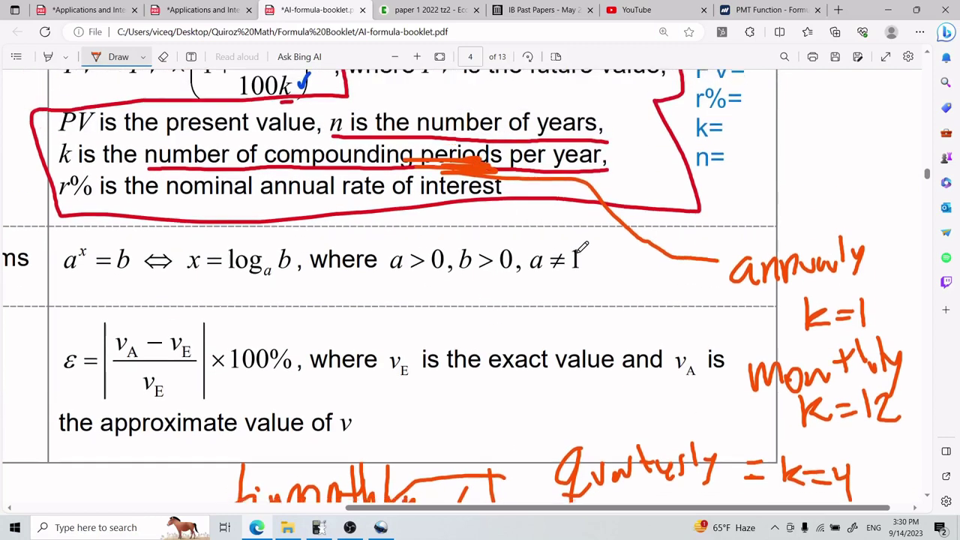
pyautogui.scroll(-3, 582, 248)
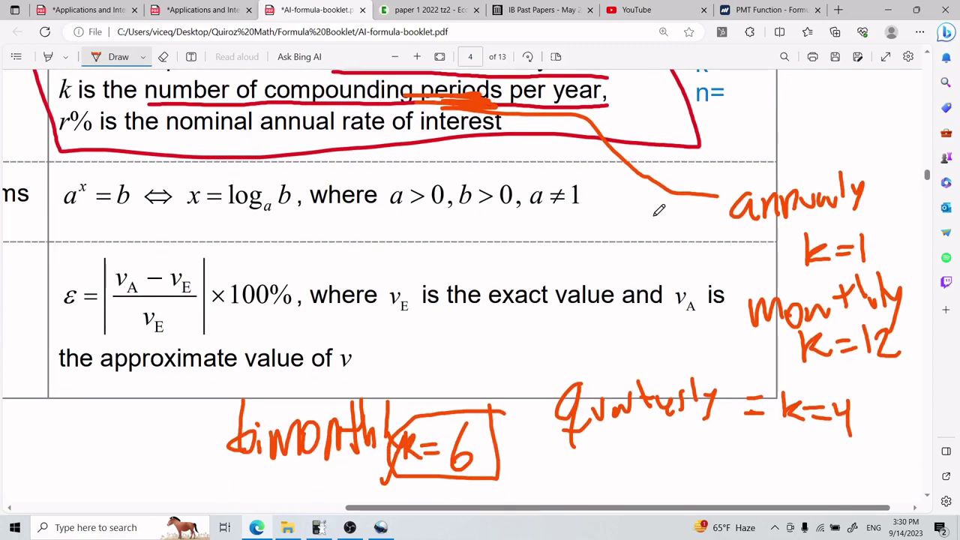
pyautogui.hotkey('ctrl', '1')
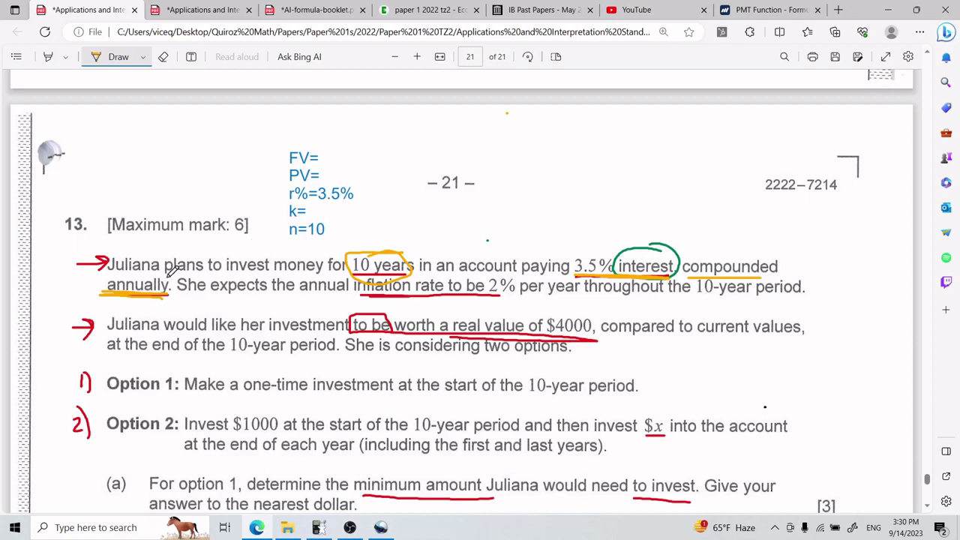
# Circle 'annually' in yellow and add k=1 to the typed variable notes.
pyautogui.moveTo(165, 273)
pyautogui.mouseDown()
pyautogui.moveTo(117, 301)
pyautogui.moveTo(162, 274)
pyautogui.mouseUp()
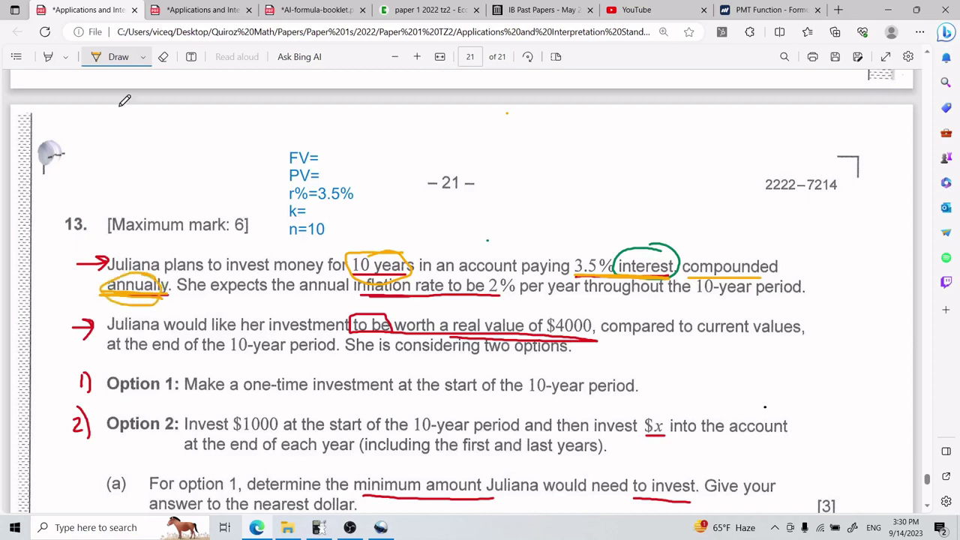
pyautogui.click(191, 57)
pyautogui.click(303, 204)
pyautogui.write('1')
pyautogui.click(443, 195)
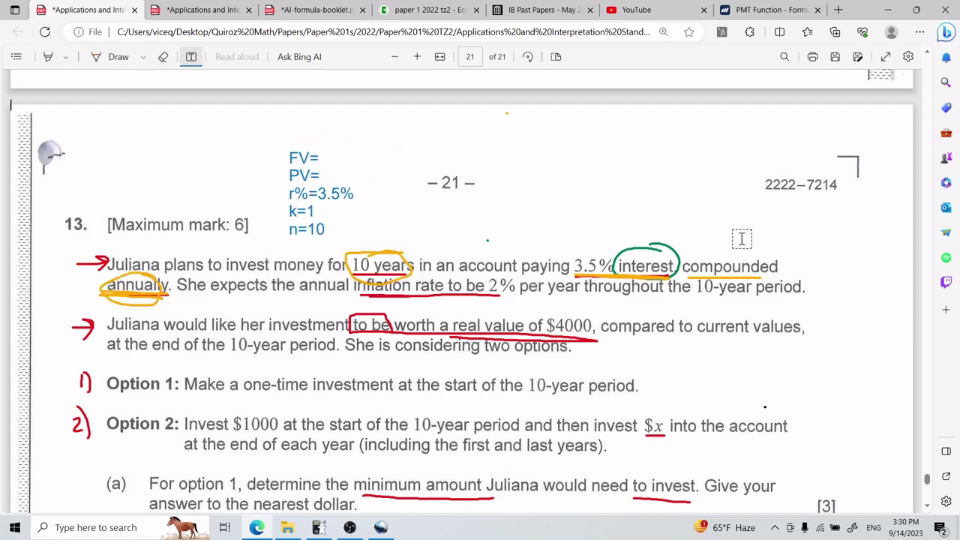
# Mark the 2% inflation rate and review the r%=3.5% line in the variable notes.
pyautogui.scroll(-1, 735, 342)
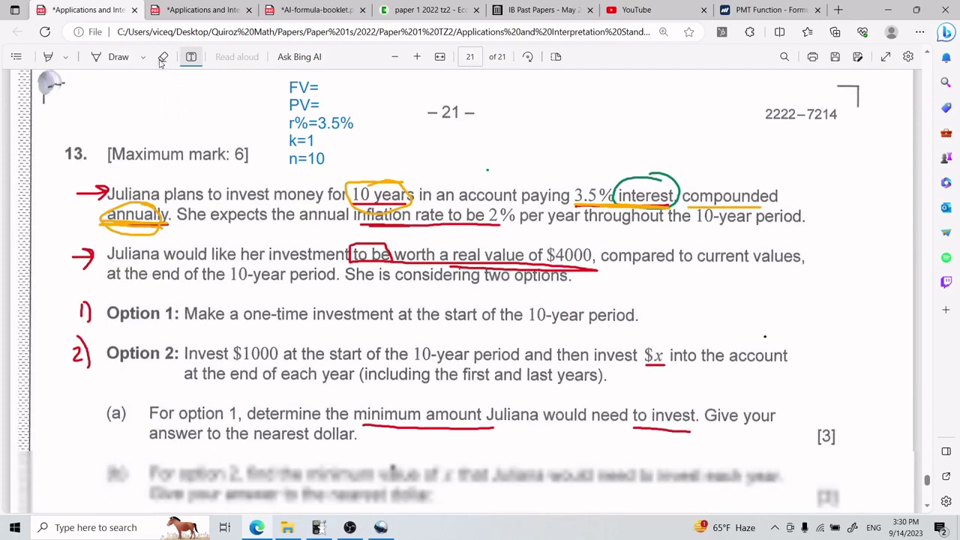
pyautogui.click(116, 58)
pyautogui.scroll(1, 251, 204)
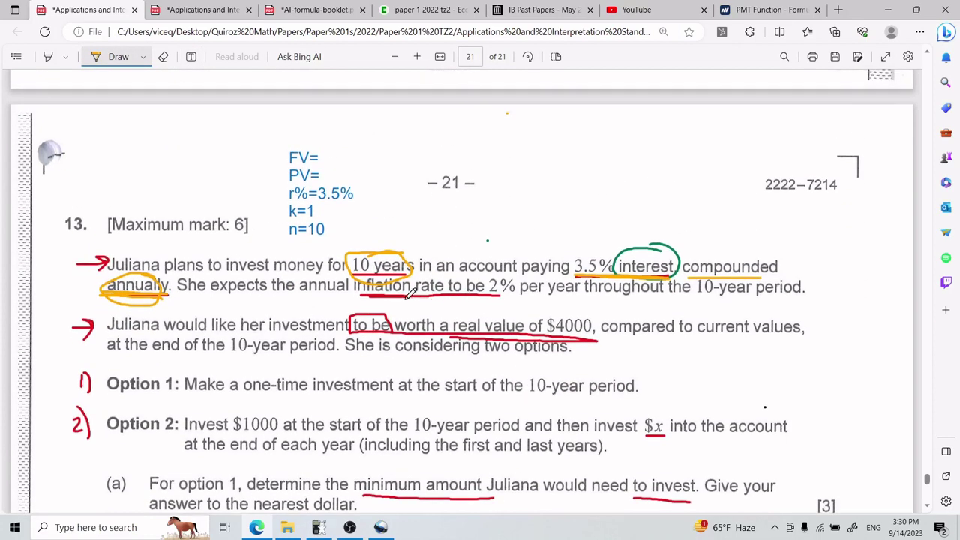
pyautogui.moveTo(447, 285)
pyautogui.mouseDown()
pyautogui.moveTo(466, 285)
pyautogui.moveTo(419, 288)
pyautogui.moveTo(526, 288)
pyautogui.mouseUp()
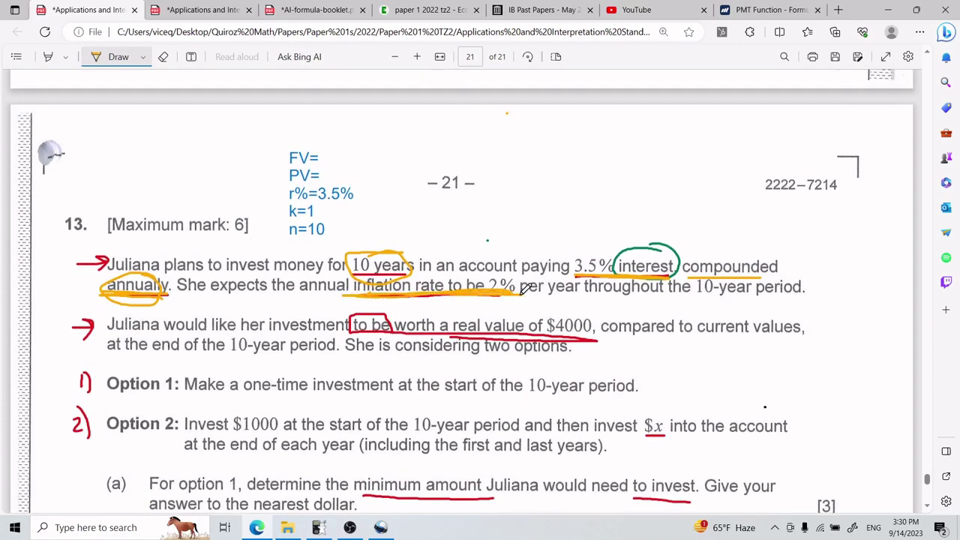
pyautogui.click(191, 56)
pyautogui.click(319, 194)
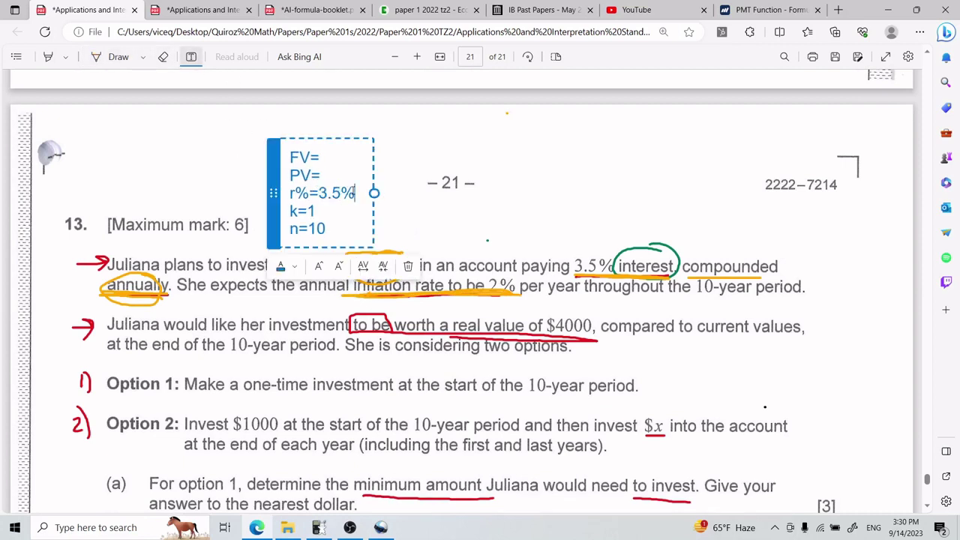
pyautogui.moveTo(355, 193); pyautogui.dragTo(285, 193)
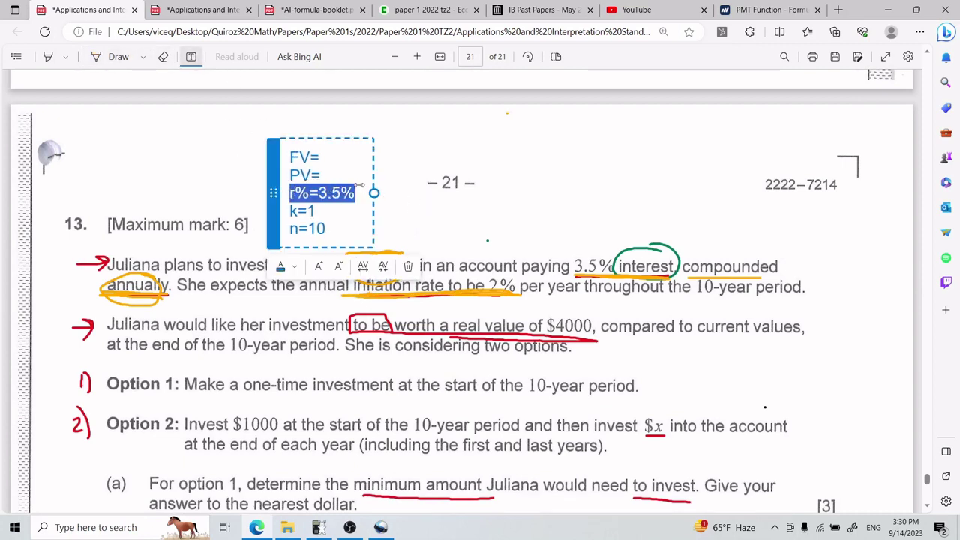
pyautogui.click(337, 180)
pyautogui.click(262, 137)
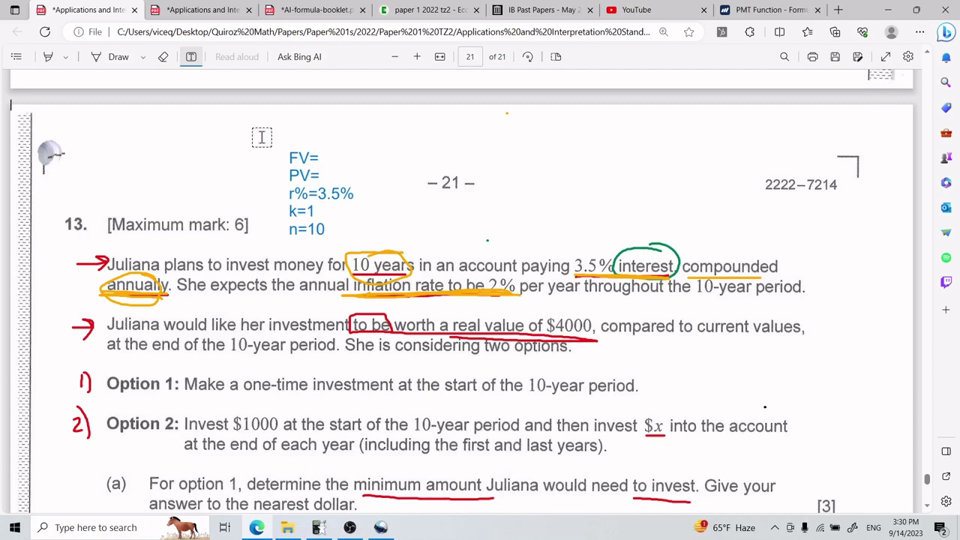
# In green ink, outline the inflation sentence and box the $4000 real-value phrase.
pyautogui.click(117, 57)
pyautogui.click(143, 57)
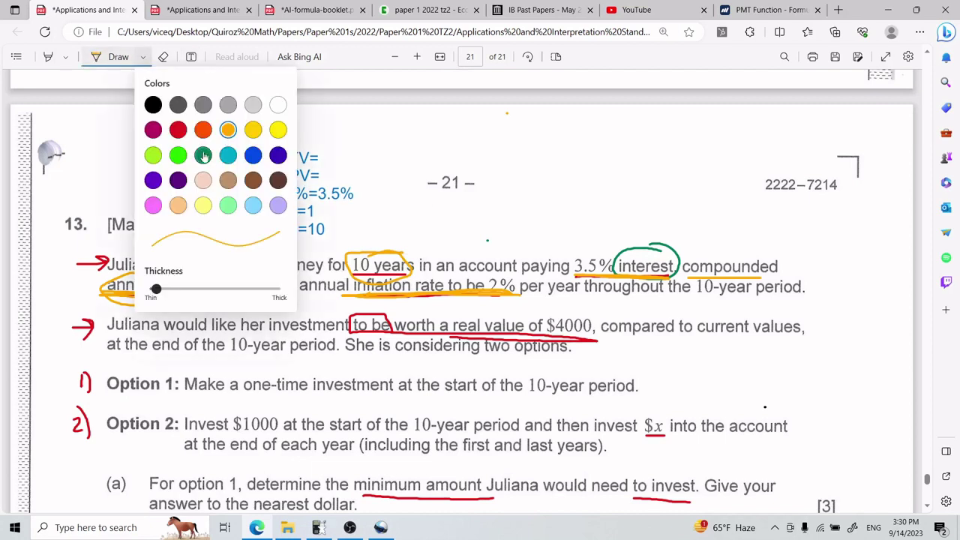
pyautogui.click(208, 158)
pyautogui.moveTo(815, 280)
pyautogui.mouseDown()
pyautogui.moveTo(180, 272)
pyautogui.moveTo(197, 302)
pyautogui.moveTo(446, 291)
pyautogui.moveTo(814, 303)
pyautogui.moveTo(819, 272)
pyautogui.mouseUp()
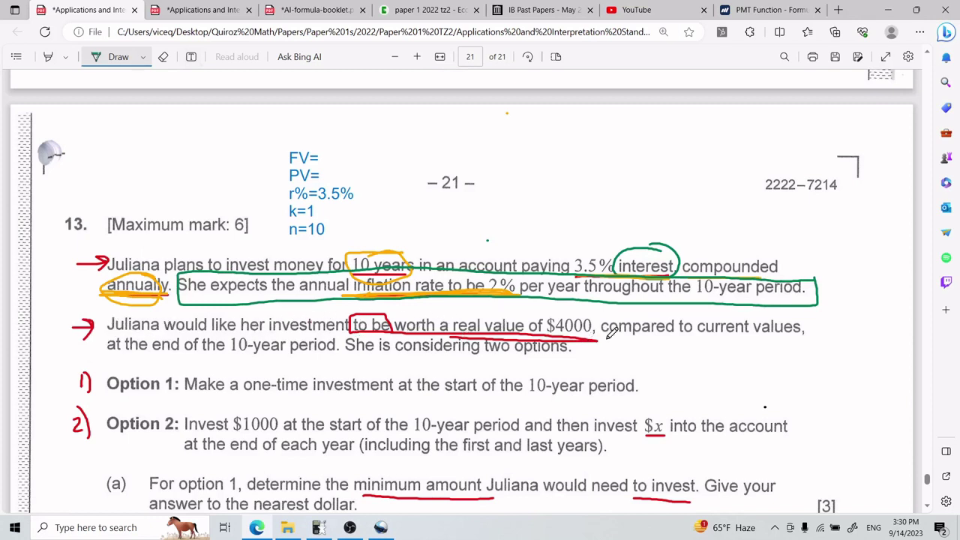
pyautogui.moveTo(354, 324)
pyautogui.mouseDown()
pyautogui.moveTo(466, 307)
pyautogui.moveTo(599, 308)
pyautogui.moveTo(443, 342)
pyautogui.moveTo(347, 324)
pyautogui.mouseUp()
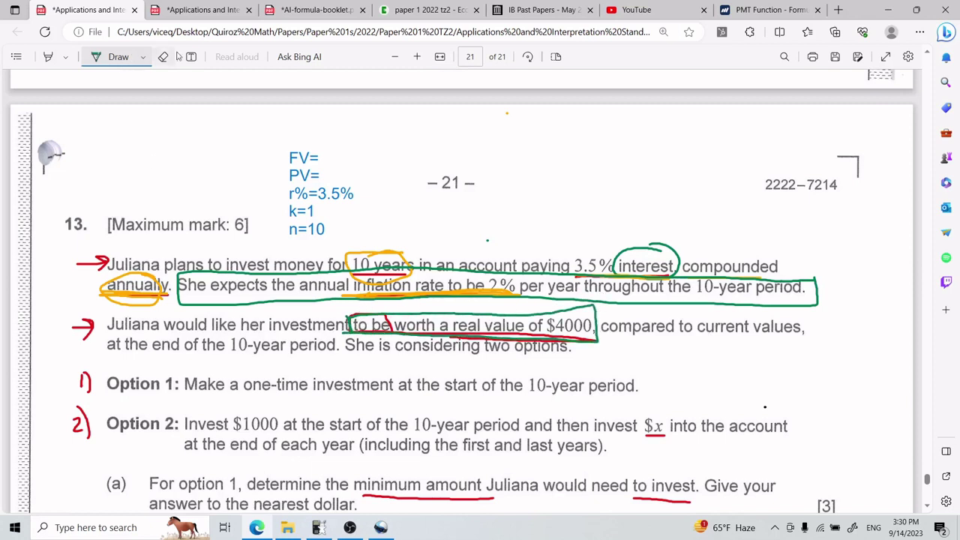
# Complete the notes' FV line to read FV=real value of 4000.
pyautogui.click(191, 56)
pyautogui.doubleClick(313, 177)
pyautogui.click(338, 157)
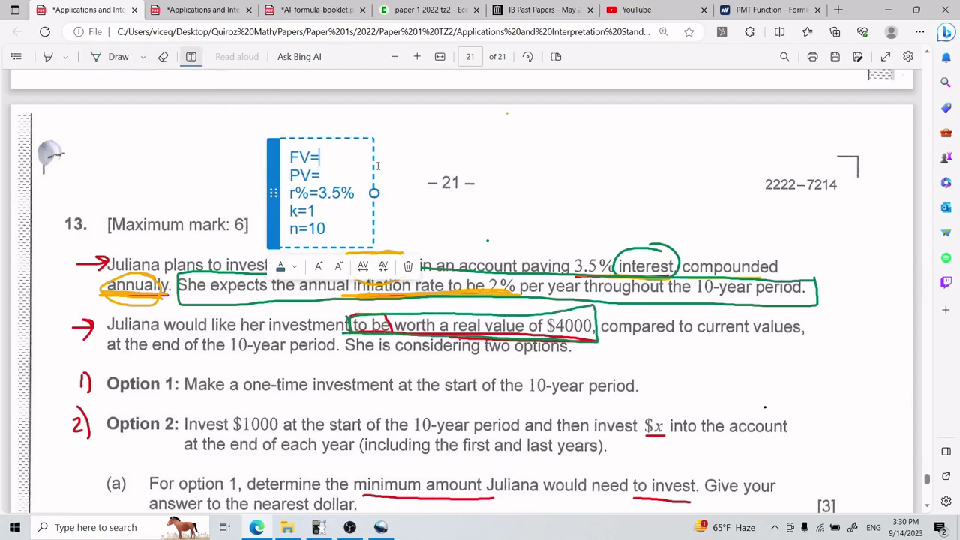
pyautogui.write('real')
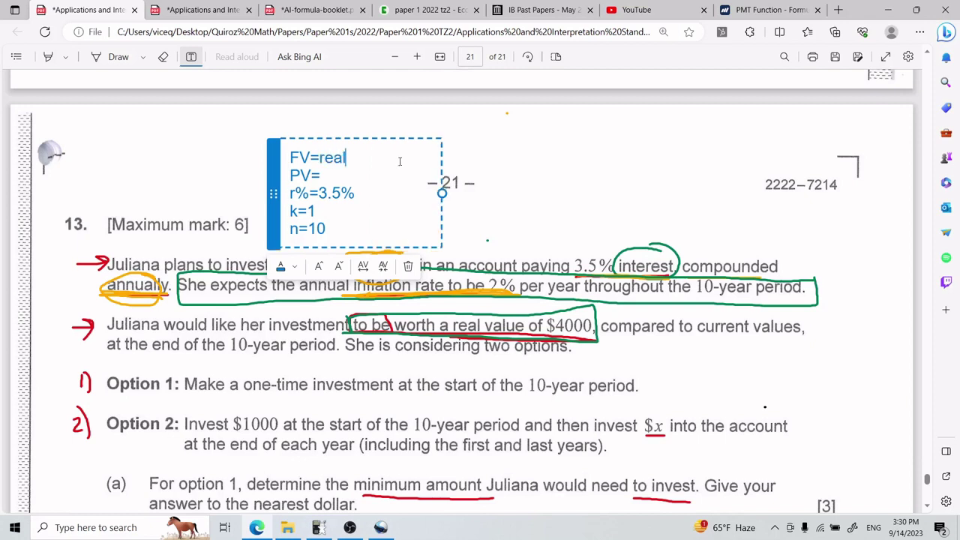
pyautogui.write(' value of 4000')
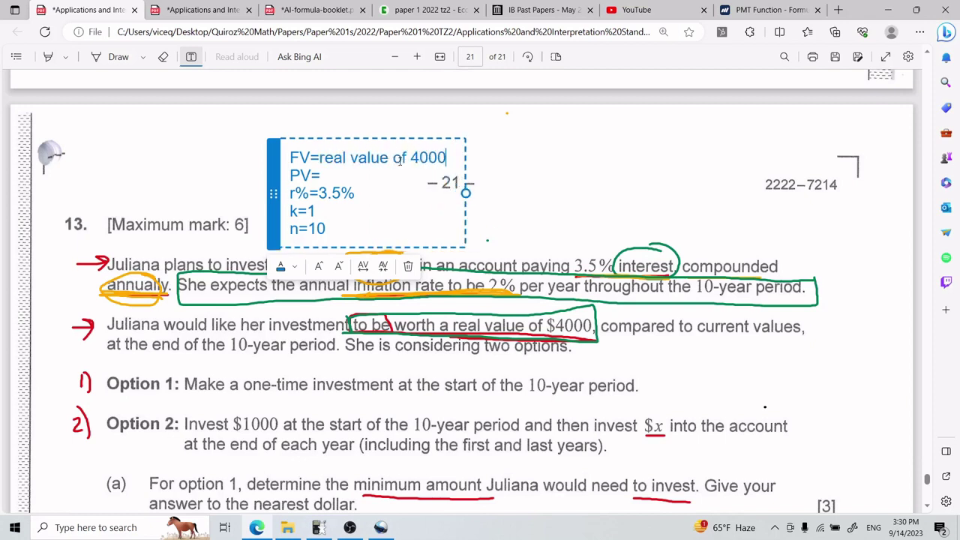
pyautogui.click(527, 166)
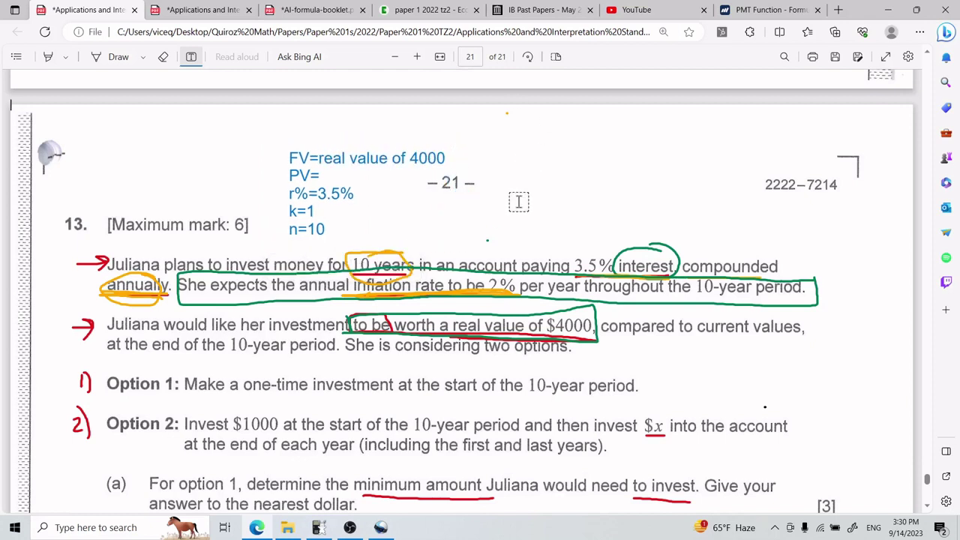
pyautogui.scroll(-1, 536, 188)
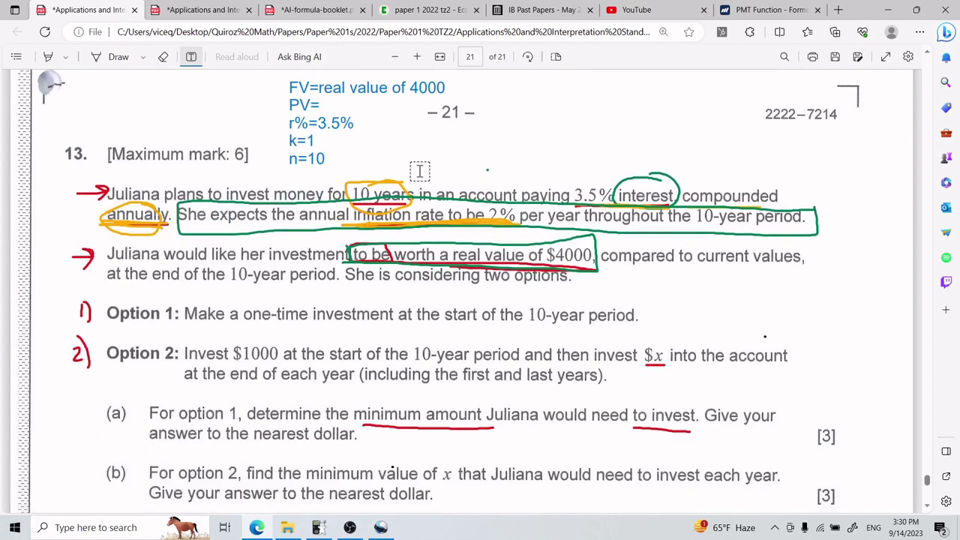
pyautogui.click(118, 56)
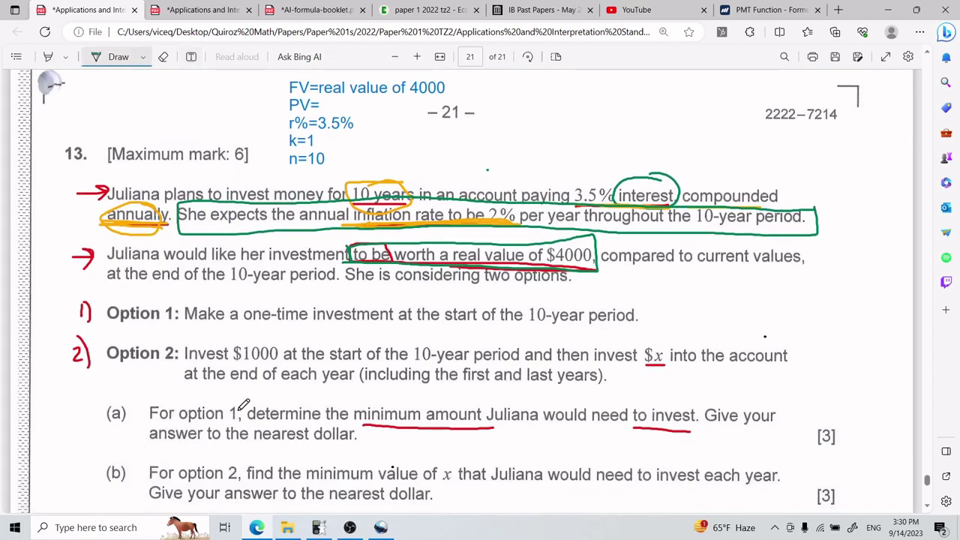
# Bracket part (a)'s minimum amount, label it PV with an arrow, and set PV=X.
pyautogui.moveTo(363, 405)
pyautogui.mouseDown()
pyautogui.moveTo(357, 427)
pyautogui.moveTo(369, 404)
pyautogui.moveTo(686, 399)
pyautogui.moveTo(703, 429)
pyautogui.moveTo(353, 432)
pyautogui.mouseUp()
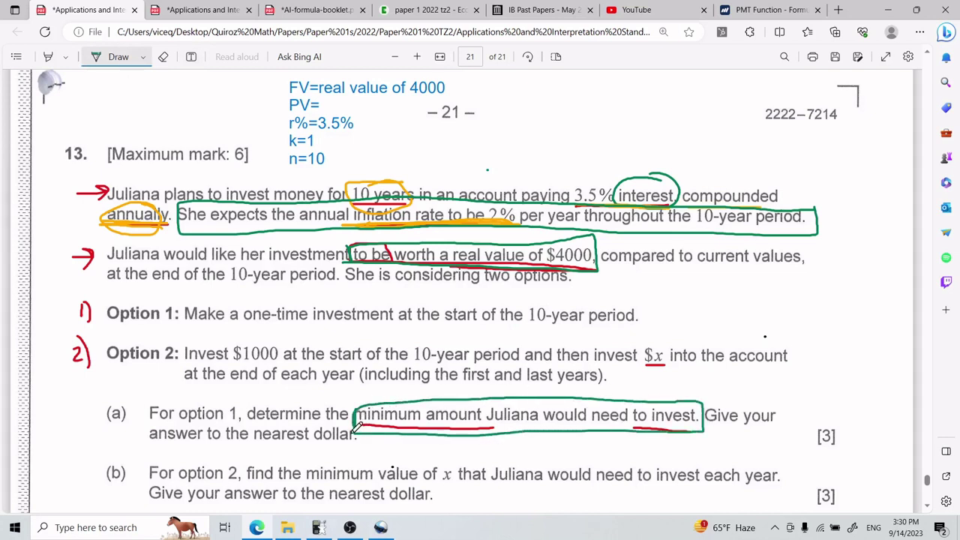
pyautogui.moveTo(526, 436)
pyautogui.mouseDown()
pyautogui.moveTo(561, 451)
pyautogui.moveTo(606, 435)
pyautogui.mouseUp()
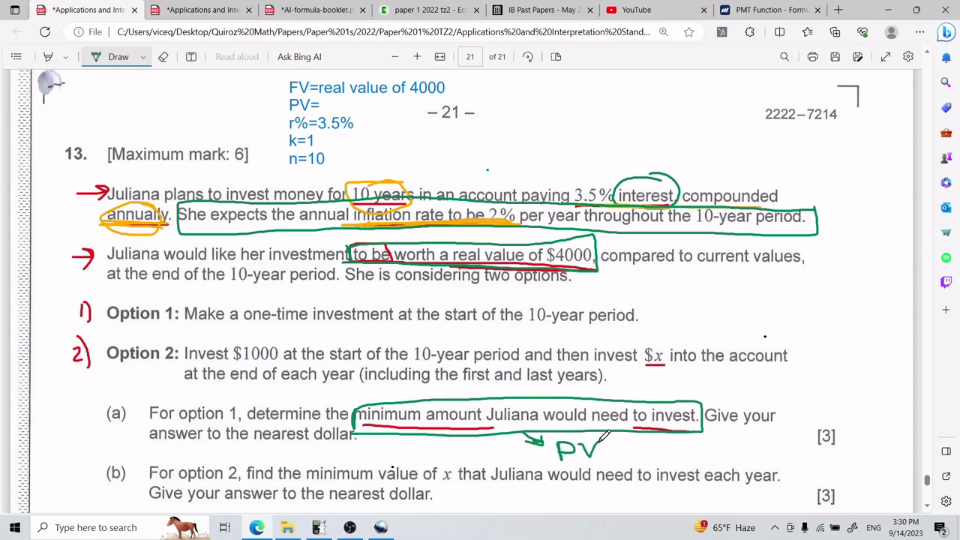
pyautogui.scroll(1, 450, 296)
pyautogui.click(191, 56)
pyautogui.click(324, 174)
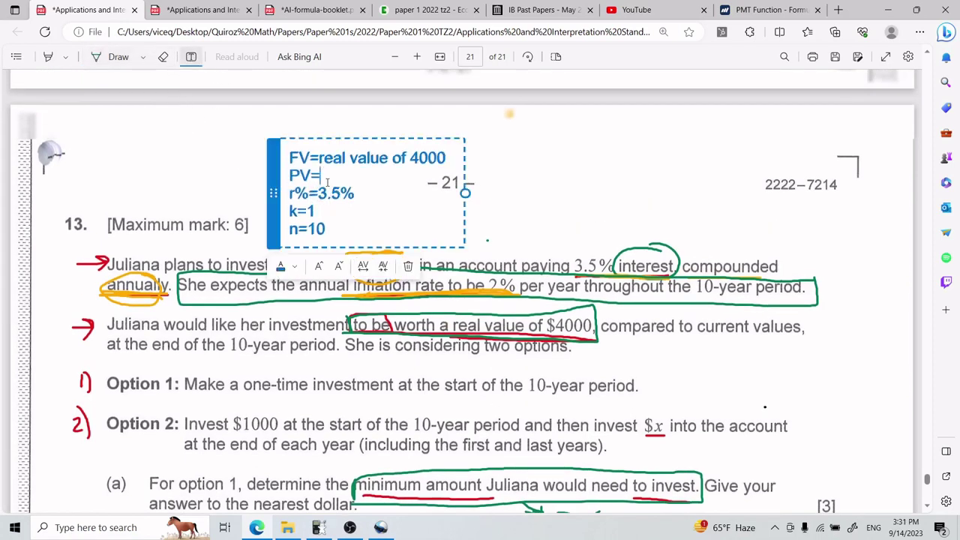
pyautogui.write('X')
pyautogui.press('capslock')
pyautogui.press('Escape')
# Move the FV/PV variable list down into part (a)'s answer box.
pyautogui.click(369, 183)
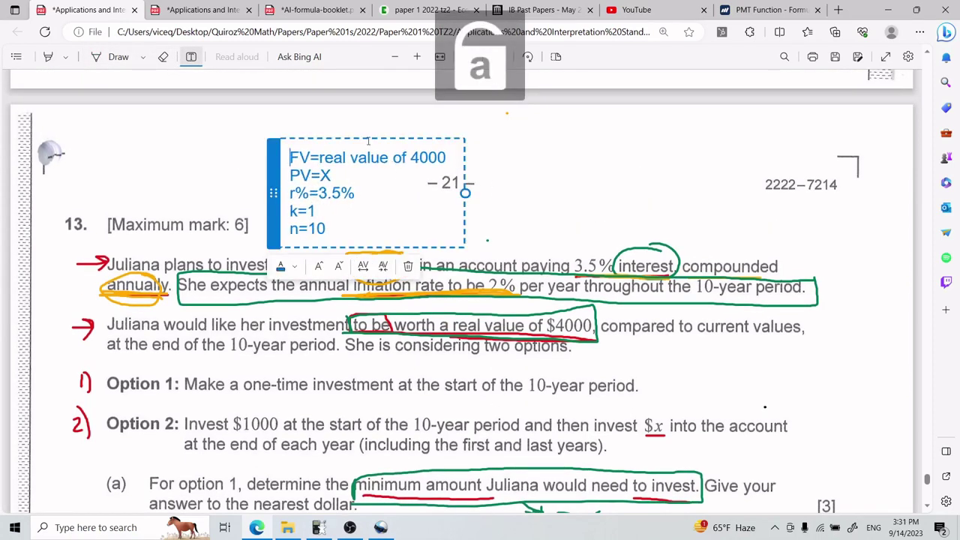
pyautogui.moveTo(370, 182); pyautogui.dragTo(371, 397)
pyautogui.scroll(-3, 371, 397)
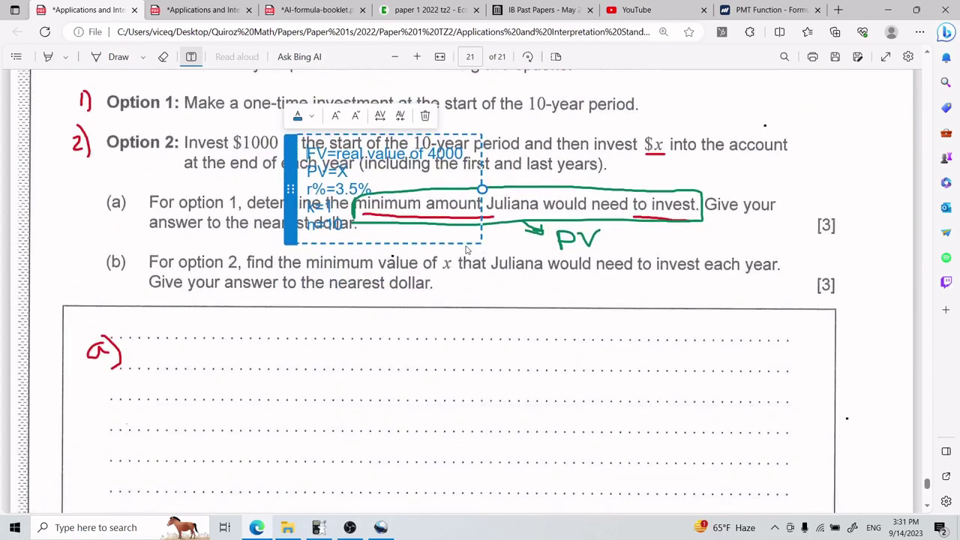
pyautogui.moveTo(458, 242); pyautogui.dragTo(299, 448)
pyautogui.click(445, 455)
pyautogui.scroll(-1, 272, 335)
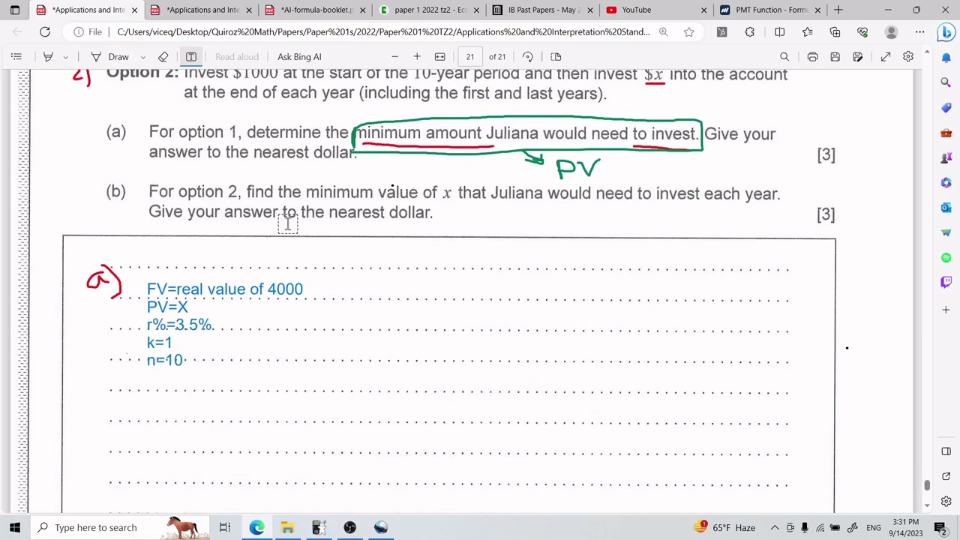
pyautogui.scroll(-2, 285, 337)
pyautogui.scroll(2, 306, 263)
# Type 'if you have inflation, you have to consider it at least once.' atop the answer box.
pyautogui.click(383, 261)
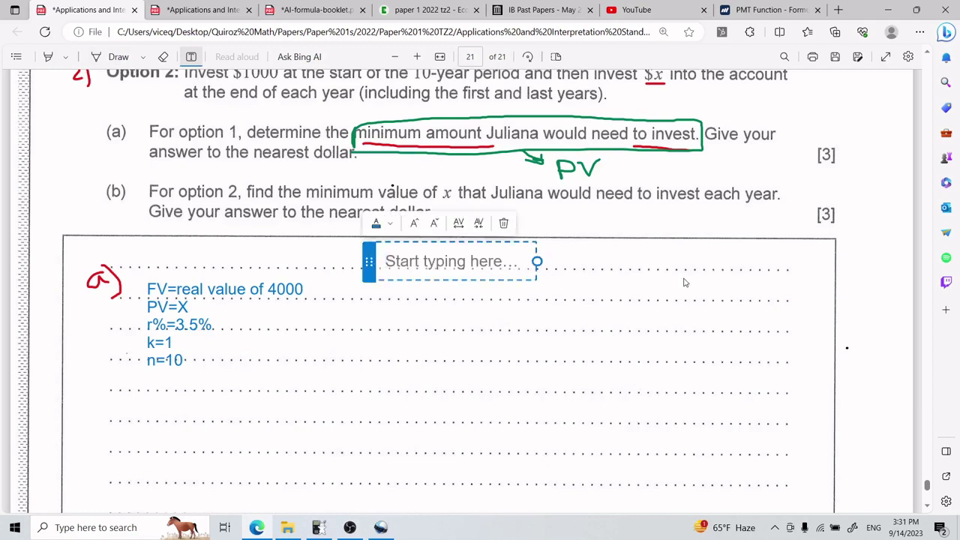
pyautogui.write('if you have in')
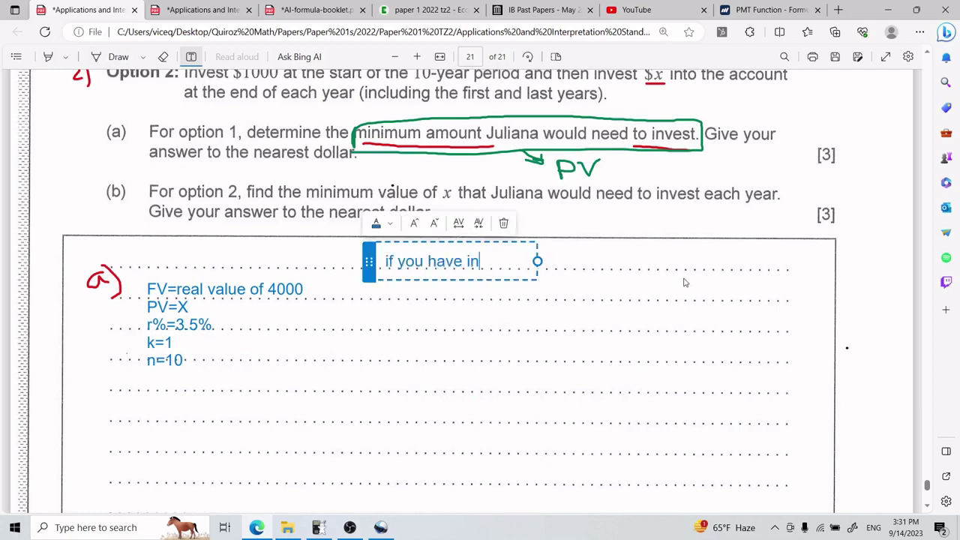
pyautogui.write('flation, it has to affect')
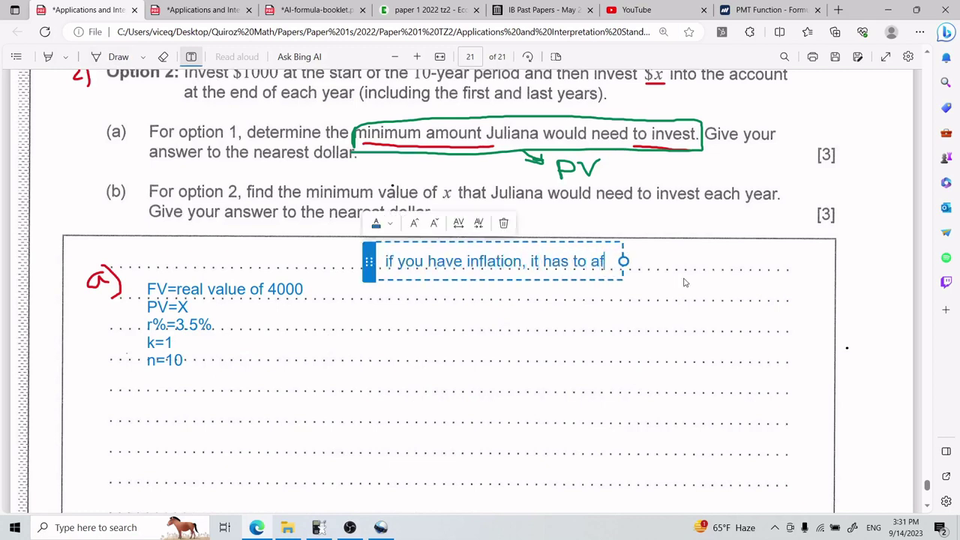
pyautogui.press('BackSpace')
pyautogui.press('BackSpace')
pyautogui.press('BackSpace')
pyautogui.press('BackSpace')
pyautogui.press('BackSpace')
pyautogui.press('BackSpace')
pyautogui.press('BackSpace')
pyautogui.press('BackSpace')
pyautogui.press('BackSpace')
pyautogui.press('BackSpace')
pyautogui.press('BackSpace')
pyautogui.press('BackSpace')
pyautogui.press('BackSpace')
pyautogui.press('BackSpace')
pyautogui.press('BackSpace')
pyautogui.press('BackSpace')
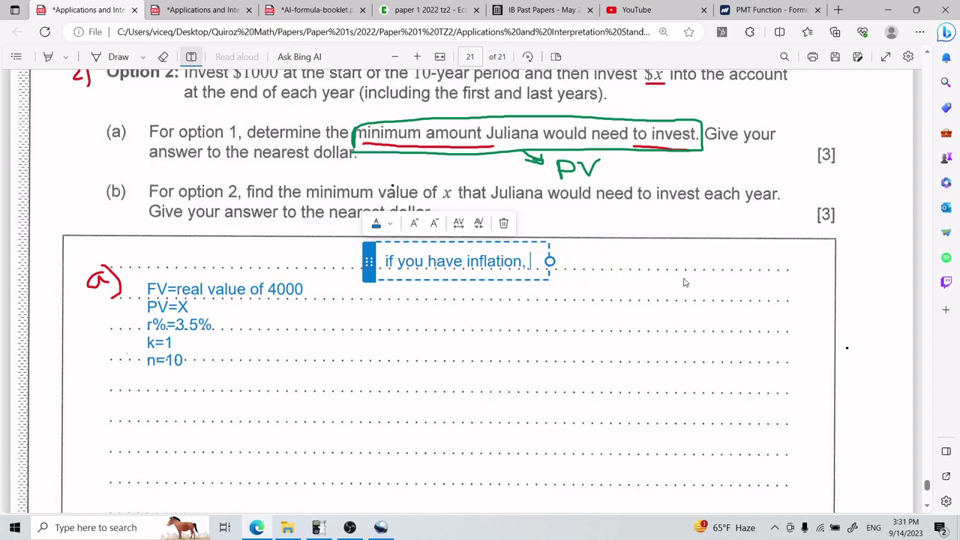
pyautogui.write('you have to cons')
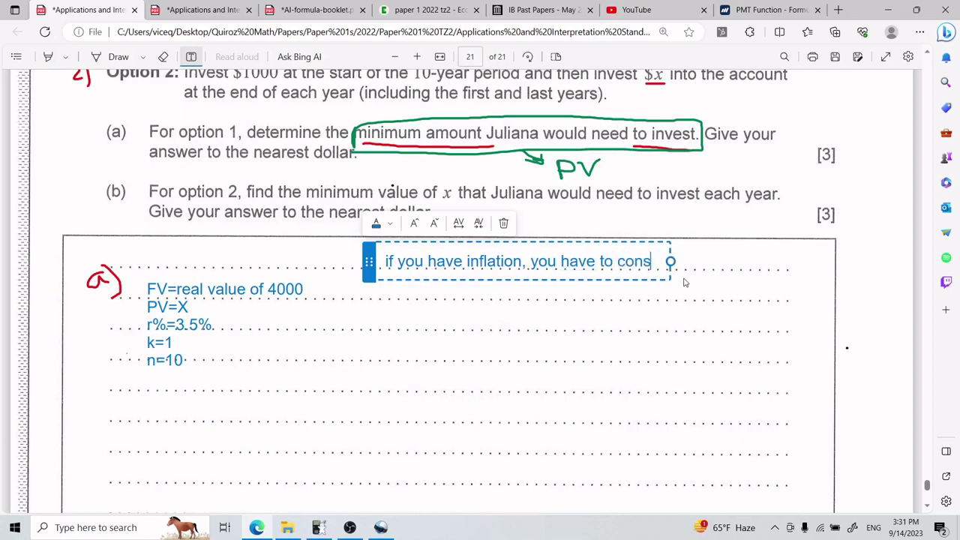
pyautogui.write('ider it at least once')
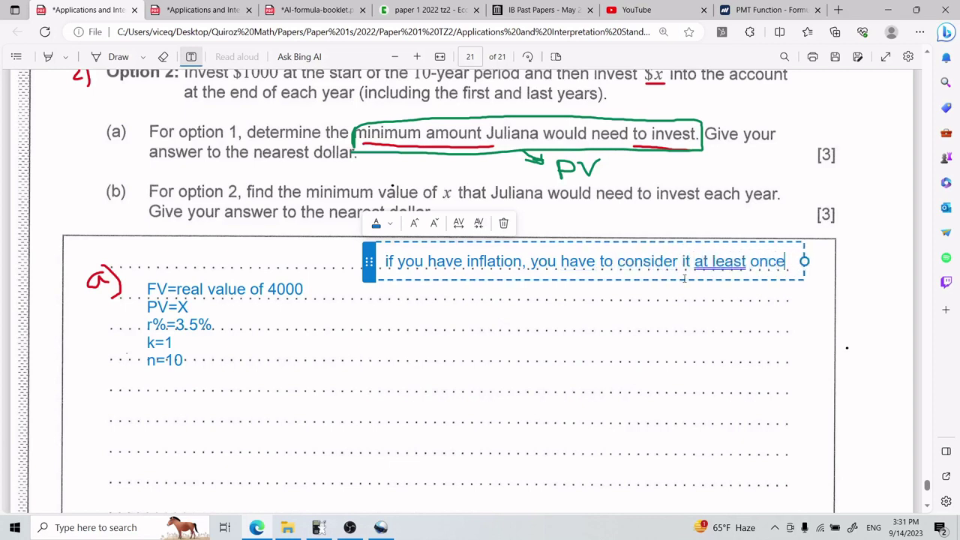
pyautogui.write('.')
pyautogui.click(783, 299)
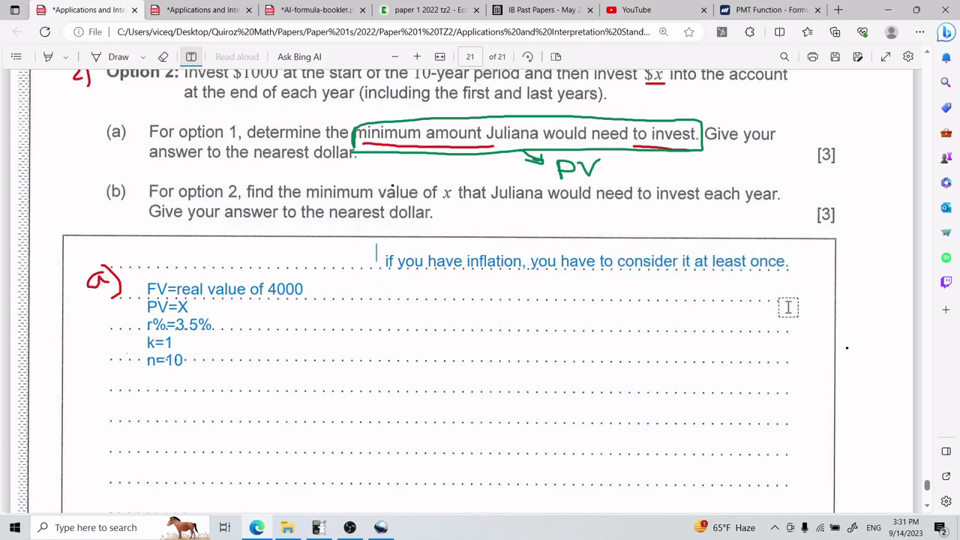
pyautogui.click(705, 261)
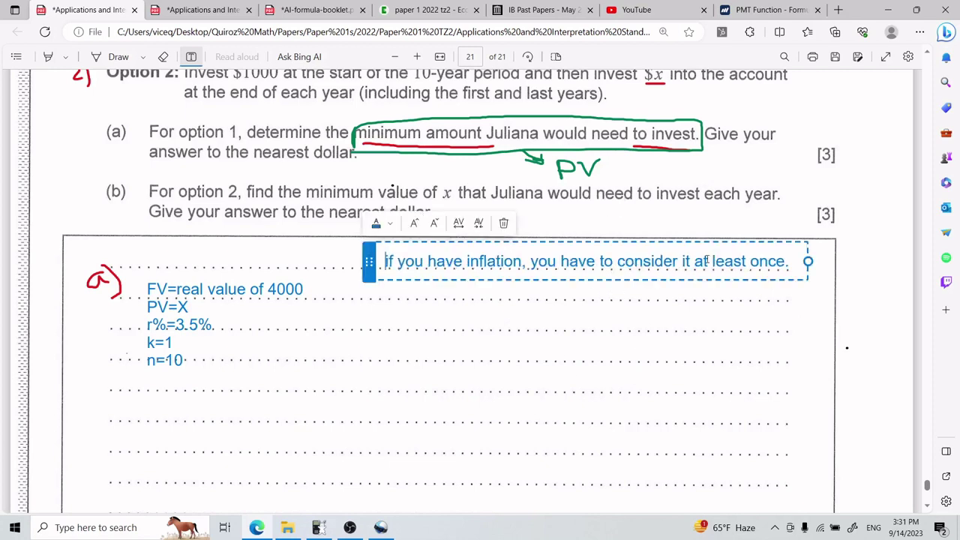
pyautogui.click(659, 312)
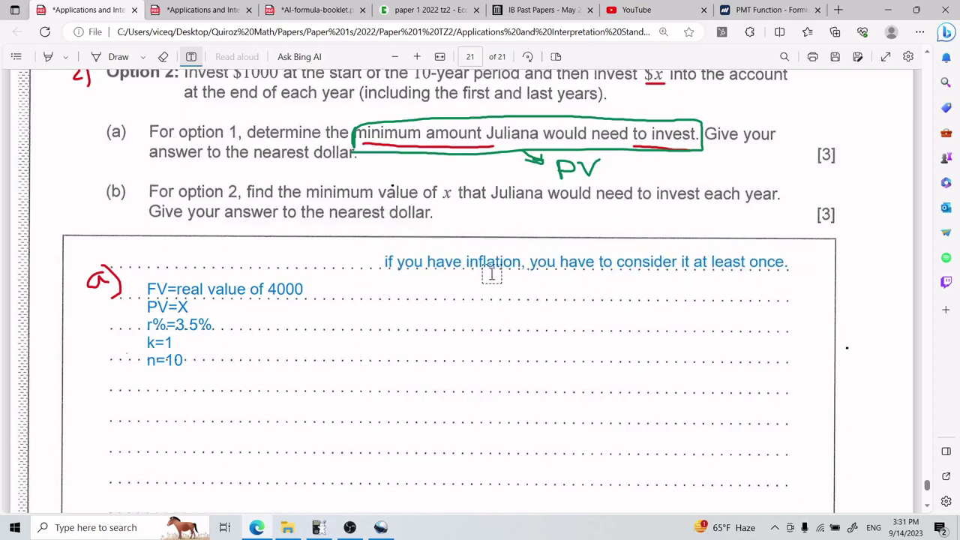
pyautogui.click(117, 54)
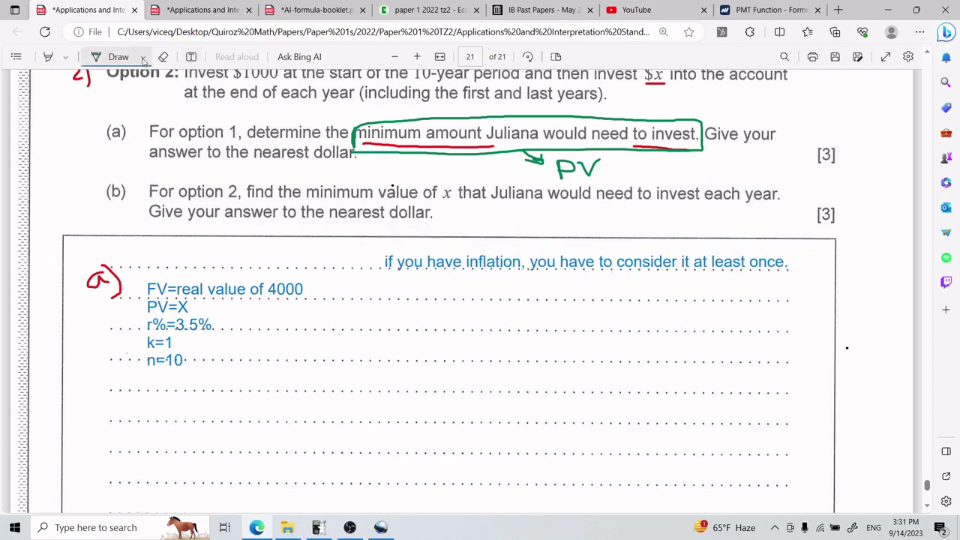
# Switch the pen to black ink and erase the stray underline under 'real value of 4000'.
pyautogui.click(142, 58)
pyautogui.click(153, 106)
pyautogui.moveTo(178, 297); pyautogui.dragTo(326, 300)
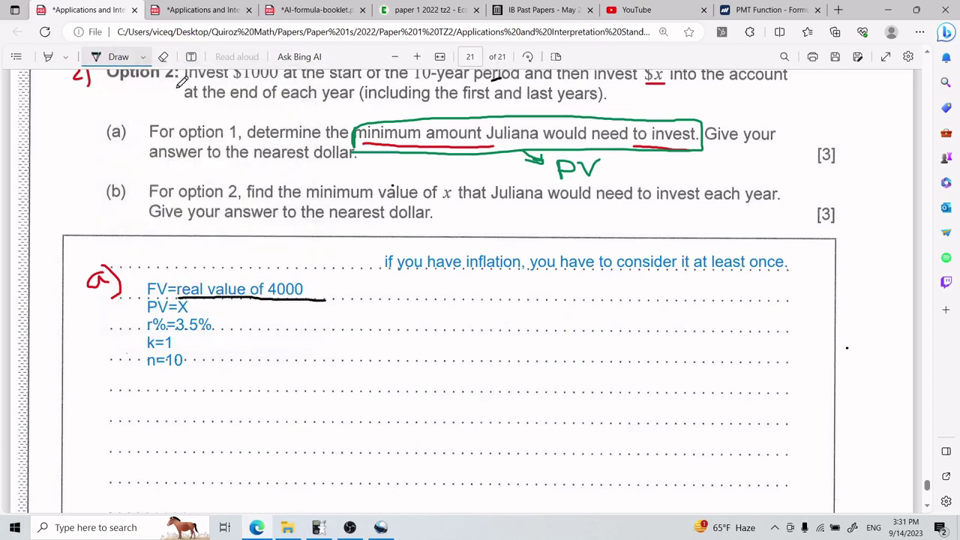
pyautogui.click(163, 57)
pyautogui.click(321, 300)
pyautogui.click(116, 57)
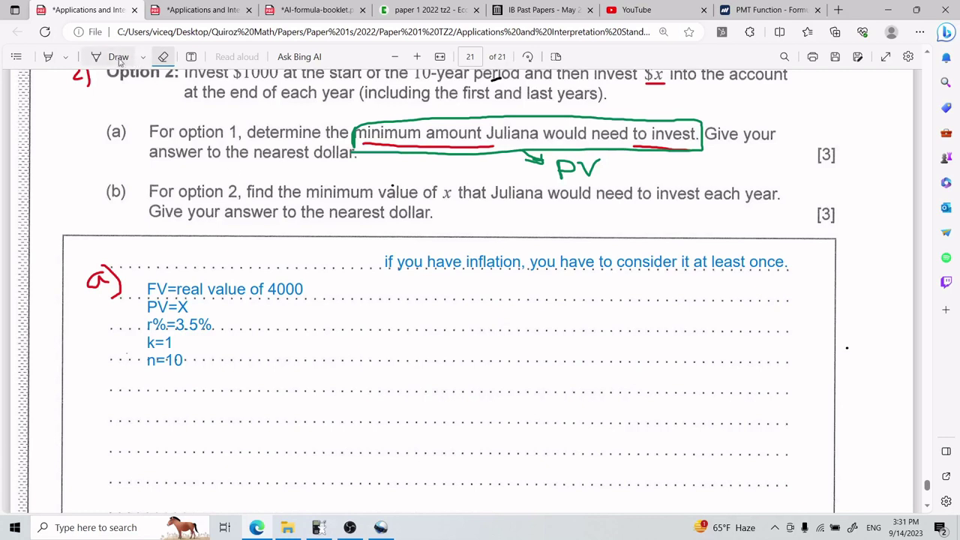
# Handwrite FV = 4000 below the variable notes.
pyautogui.moveTo(100, 397)
pyautogui.mouseDown()
pyautogui.moveTo(103, 447)
pyautogui.moveTo(131, 393)
pyautogui.mouseUp()
pyautogui.moveTo(102, 422); pyautogui.dragTo(126, 421)
pyautogui.moveTo(138, 396)
pyautogui.mouseDown()
pyautogui.moveTo(156, 439)
pyautogui.moveTo(192, 419)
pyautogui.mouseUp()
pyautogui.moveTo(259, 406)
pyautogui.mouseDown()
pyautogui.moveTo(283, 426)
pyautogui.moveTo(276, 450)
pyautogui.mouseUp()
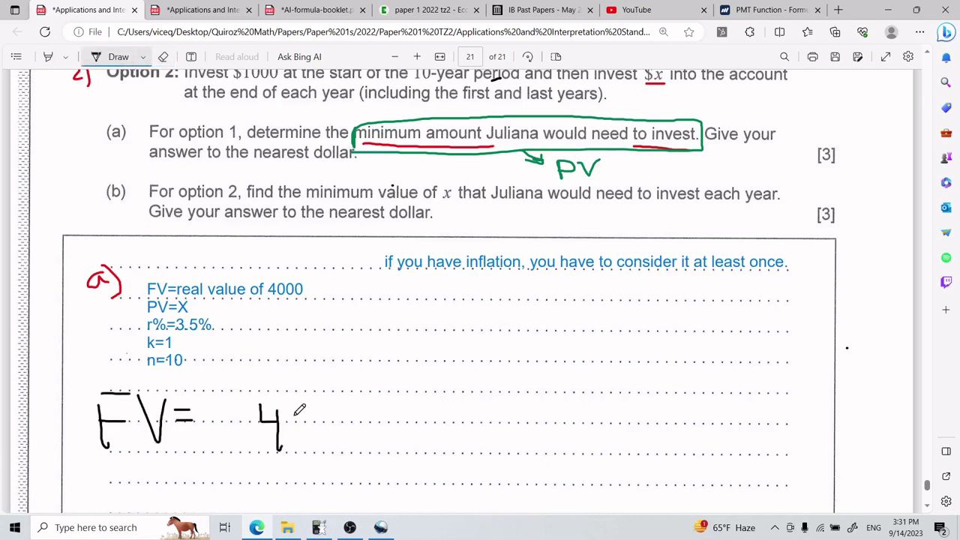
pyautogui.moveTo(306, 410); pyautogui.dragTo(331, 417)
pyautogui.moveTo(357, 415)
pyautogui.mouseDown()
pyautogui.moveTo(350, 449)
pyautogui.moveTo(357, 417)
pyautogui.mouseUp()
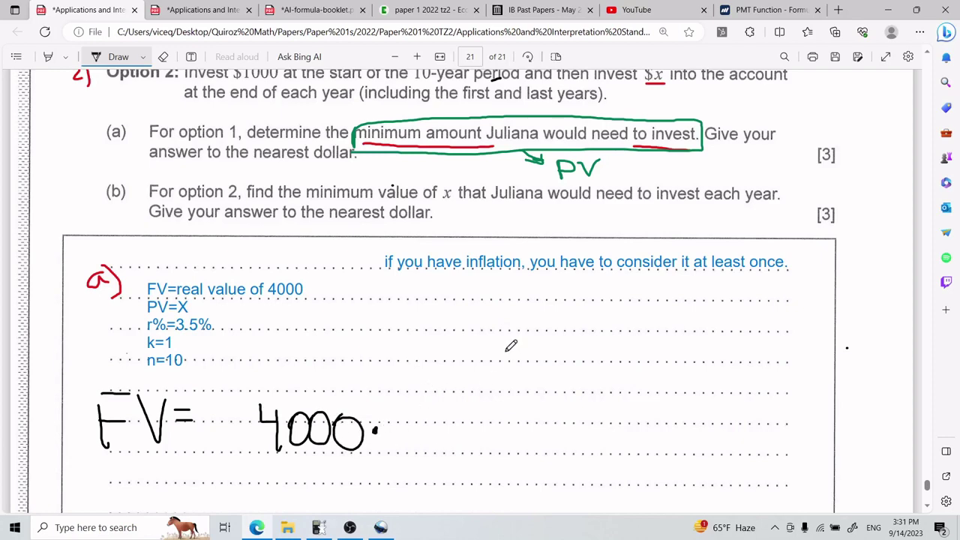
pyautogui.scroll(-2, 467, 332)
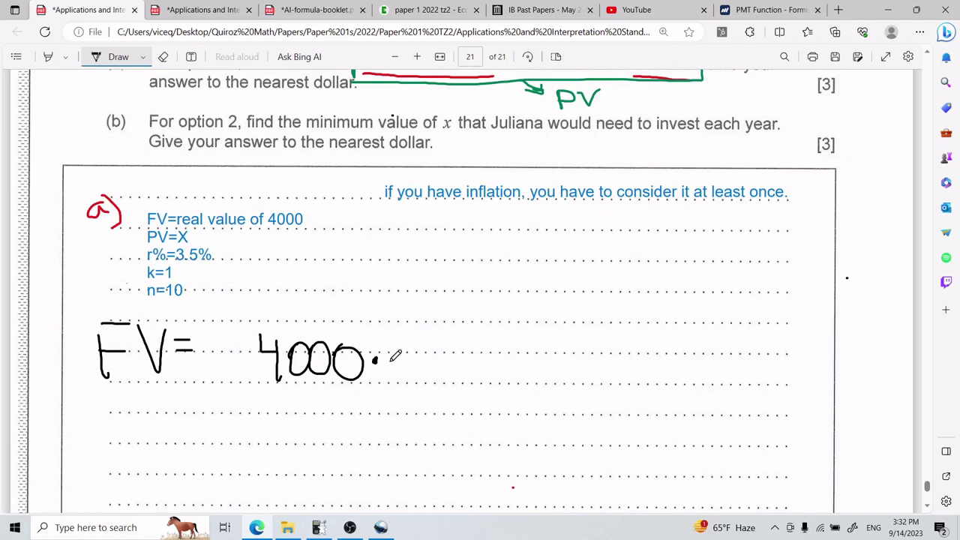
# Write (1.02) with exponent 10 after 4000 in the handwritten working.
pyautogui.moveTo(402, 328); pyautogui.dragTo(405, 390)
pyautogui.moveTo(419, 352); pyautogui.dragTo(445, 384)
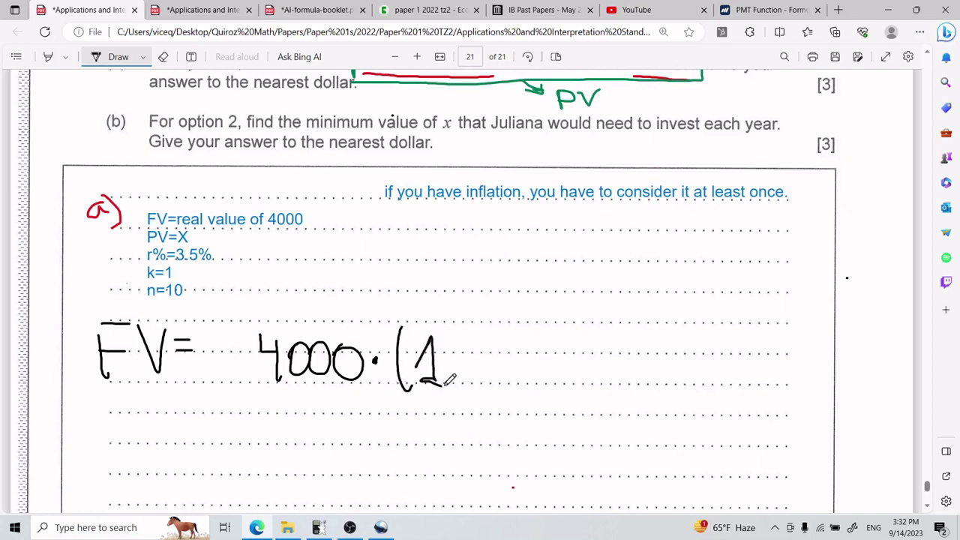
pyautogui.click(453, 380)
pyautogui.moveTo(473, 346)
pyautogui.mouseDown()
pyautogui.moveTo(475, 370)
pyautogui.moveTo(486, 344)
pyautogui.moveTo(517, 370)
pyautogui.mouseUp()
pyautogui.moveTo(501, 324)
pyautogui.mouseDown()
pyautogui.moveTo(510, 375)
pyautogui.moveTo(521, 328)
pyautogui.moveTo(544, 315)
pyautogui.moveTo(546, 294)
pyautogui.mouseUp()
# Erase the stray loop drawn around 'real value of 4000'.
pyautogui.scroll(-1, 599, 282)
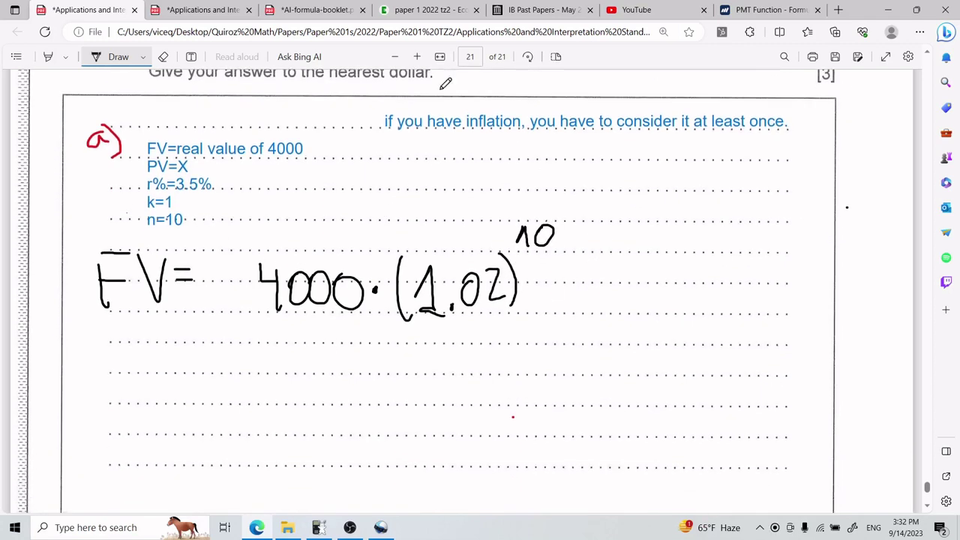
pyautogui.moveTo(390, 238)
pyautogui.mouseDown()
pyautogui.moveTo(347, 158)
pyautogui.moveTo(309, 137)
pyautogui.moveTo(237, 122)
pyautogui.moveTo(180, 131)
pyautogui.moveTo(175, 153)
pyautogui.moveTo(306, 157)
pyautogui.moveTo(324, 138)
pyautogui.mouseUp()
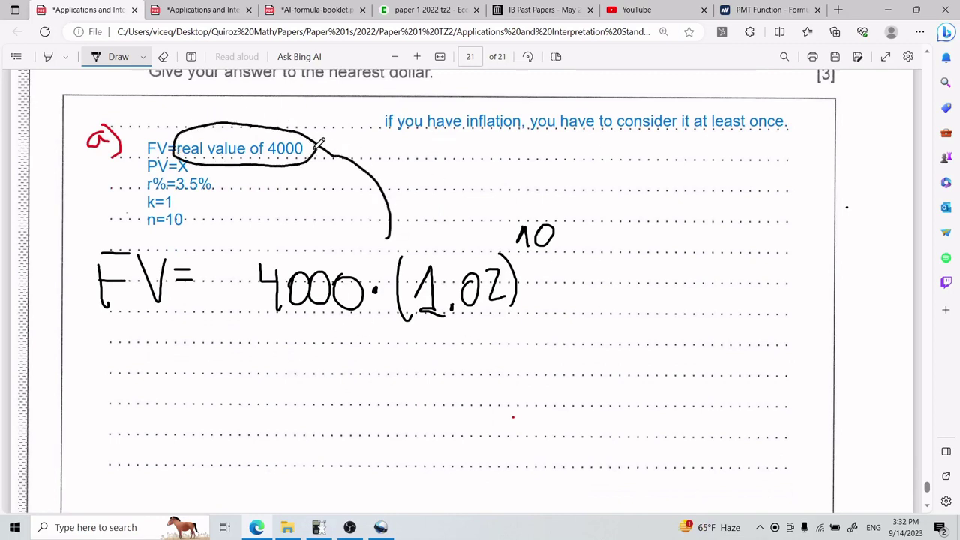
pyautogui.click(163, 57)
pyautogui.click(391, 204)
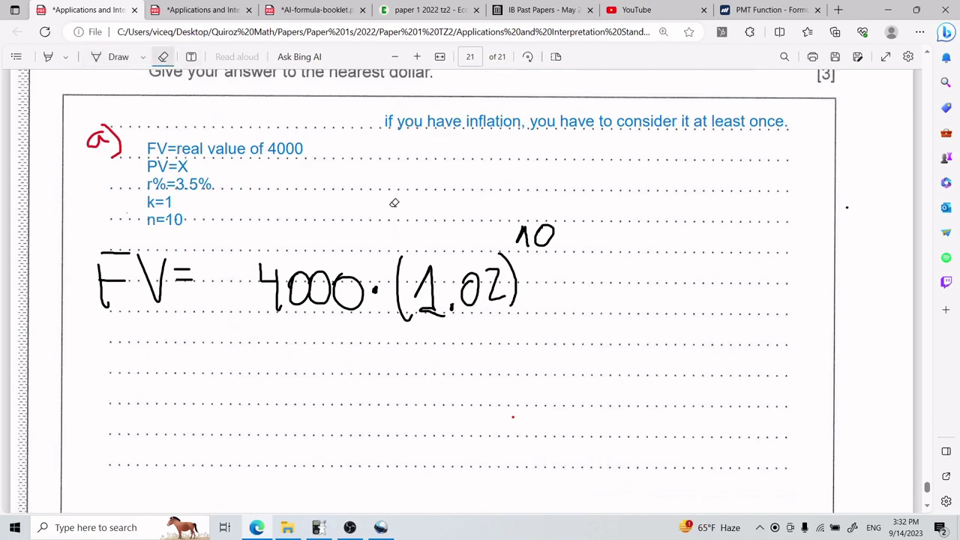
pyautogui.click(319, 527)
# Compute 4000×(1.02)^10 = 4875.97768 on the TI-84 home screen, then return to the PDF.
pyautogui.click(60, 447)
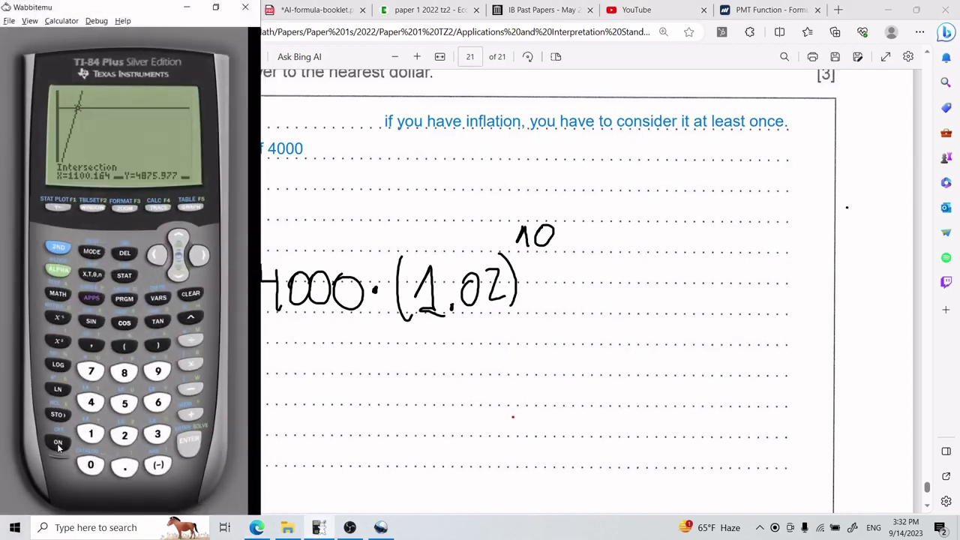
pyautogui.click(61, 253)
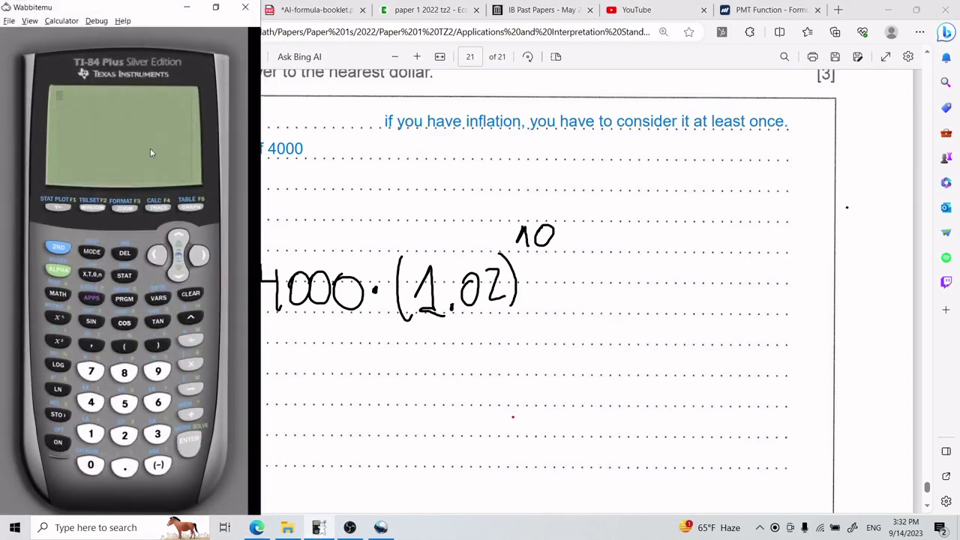
pyautogui.click(91, 403)
pyautogui.write('000')
pyautogui.click(191, 365)
pyautogui.click(124, 346)
pyautogui.click(90, 434)
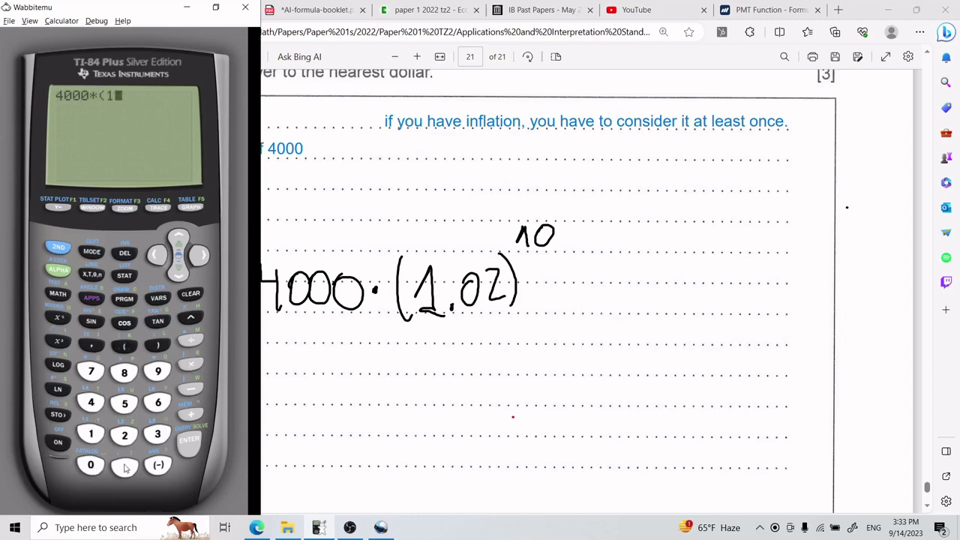
pyautogui.click(125, 466)
pyautogui.click(91, 464)
pyautogui.click(124, 435)
pyautogui.click(158, 345)
pyautogui.click(192, 320)
pyautogui.click(91, 434)
pyautogui.click(91, 465)
pyautogui.click(190, 443)
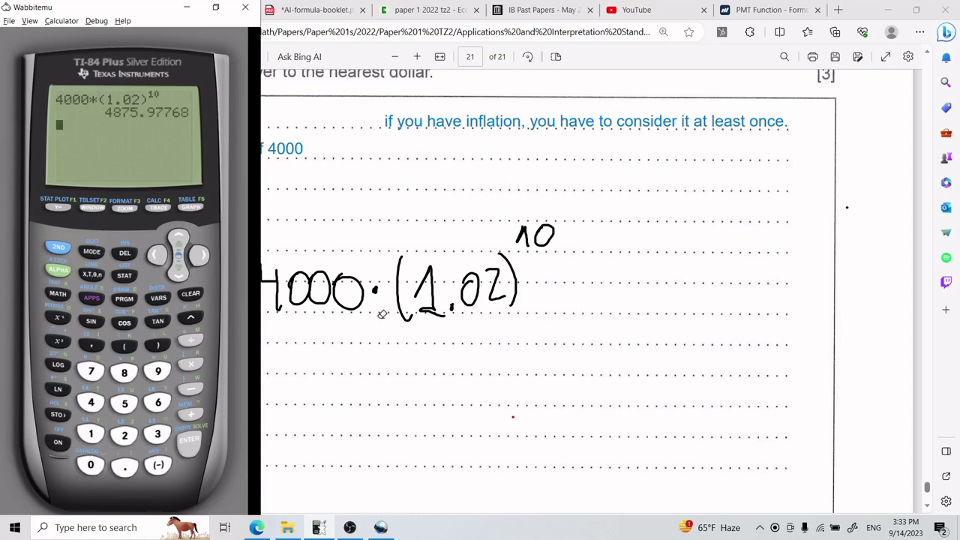
pyautogui.click(382, 314)
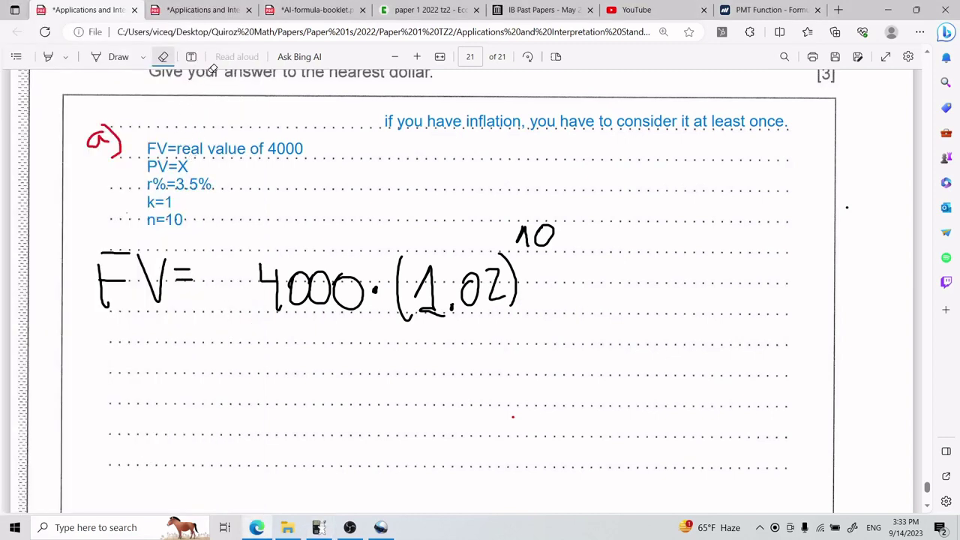
# Replace 'real value of 4000' with the computed 4875.977 on the FV line.
pyautogui.click(191, 56)
pyautogui.click(176, 201)
pyautogui.moveTo(305, 148); pyautogui.dragTo(177, 148)
pyautogui.write('4875')
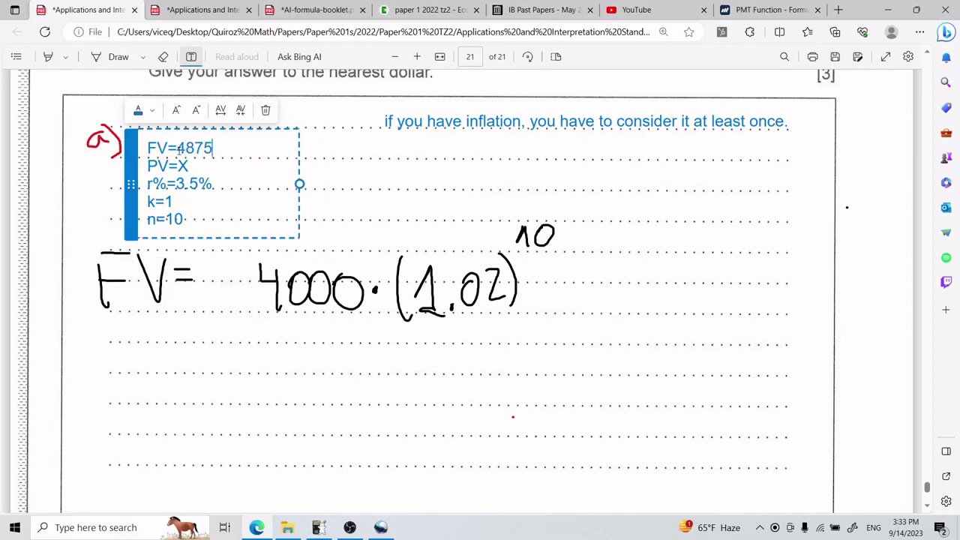
pyautogui.write('.')
pyautogui.hotkey('alt', 'Tab')
pyautogui.hotkey('alt', 'Tab')
pyautogui.write('9')
pyautogui.click(352, 397)
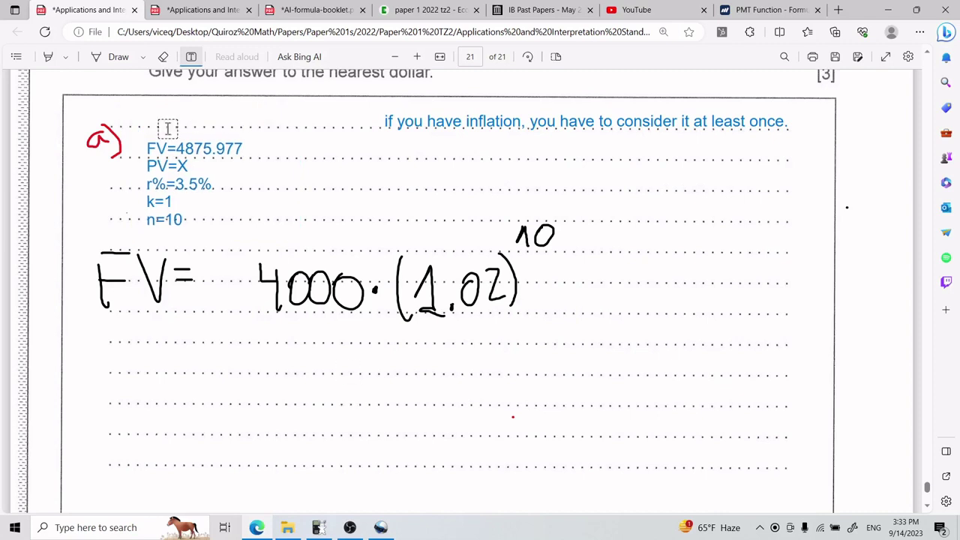
# Tick the inflation remark and shorten it to end 'consider it once.'.
pyautogui.click(118, 56)
pyautogui.moveTo(789, 118); pyautogui.dragTo(824, 100)
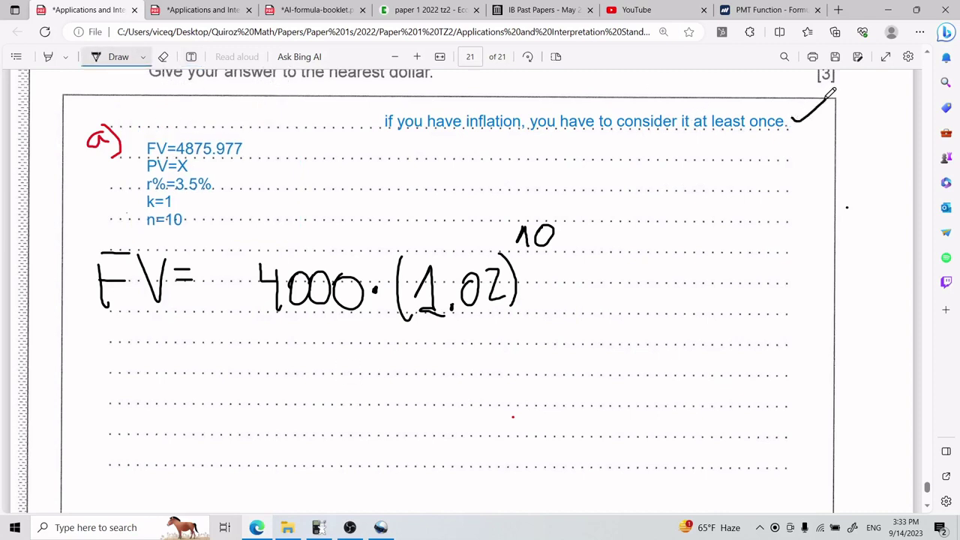
pyautogui.click(191, 57)
pyautogui.click(678, 123)
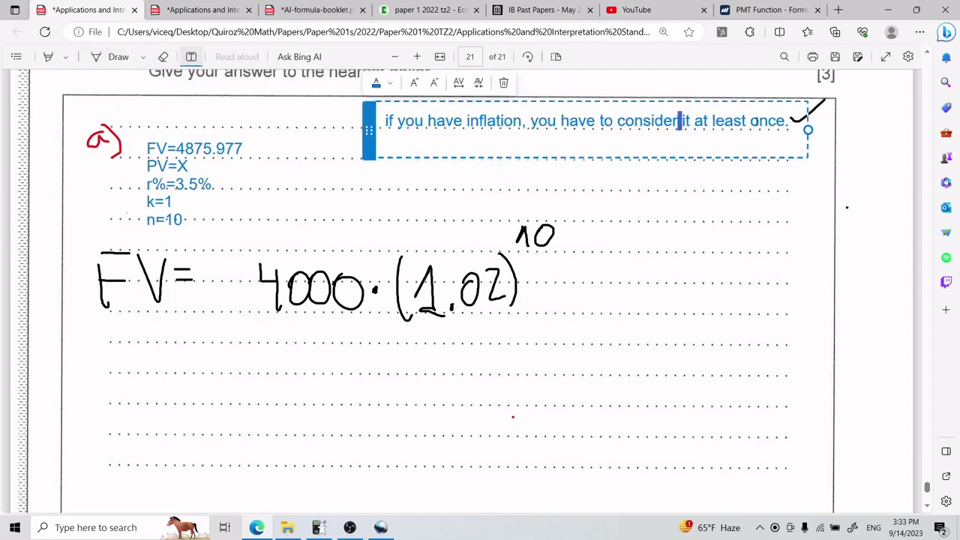
pyautogui.click(750, 121)
pyautogui.press('BackSpace')
pyautogui.press('BackSpace')
pyautogui.press('BackSpace')
pyautogui.press('BackSpace')
pyautogui.press('BackSpace')
pyautogui.press('BackSpace')
pyautogui.press('BackSpace')
pyautogui.press('BackSpace')
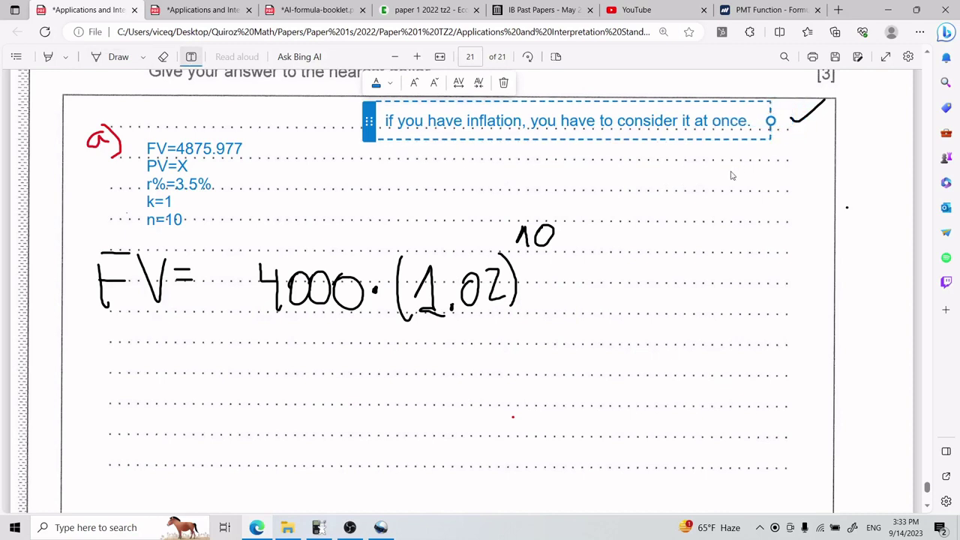
pyautogui.press('BackSpace')
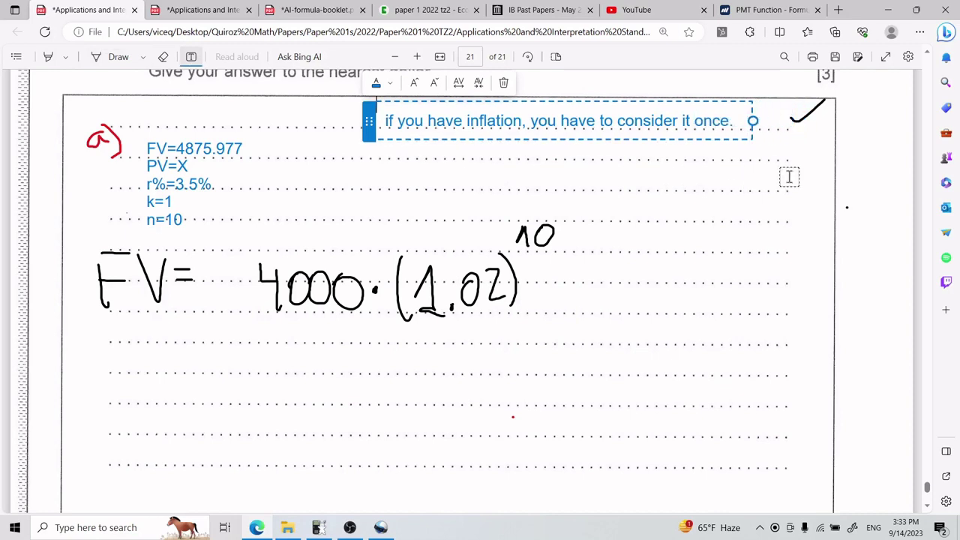
pyautogui.press('Escape')
pyautogui.click(113, 64)
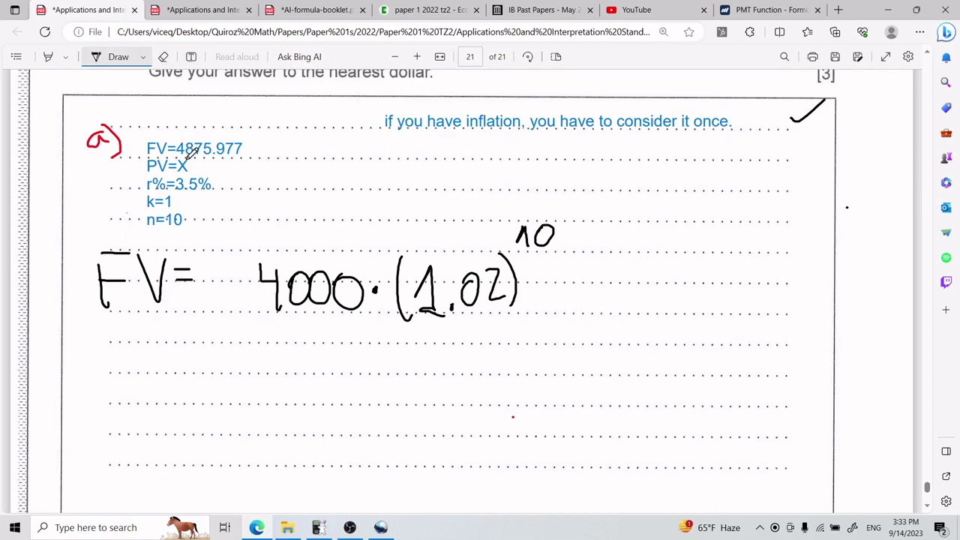
pyautogui.click(191, 56)
pyautogui.click(142, 372)
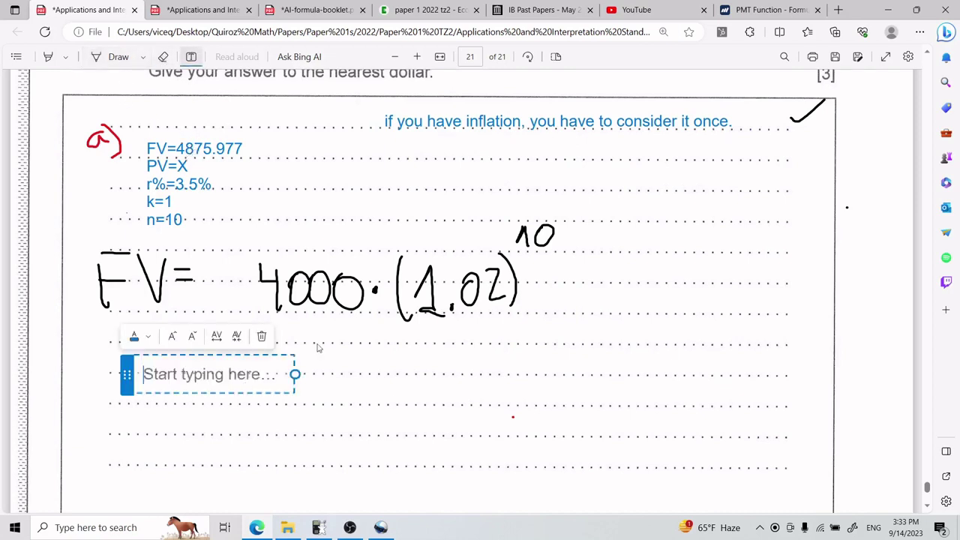
pyautogui.click(186, 209)
pyautogui.moveTo(185, 219); pyautogui.dragTo(132, 132)
pyautogui.hotkey('ctrl', 'c')
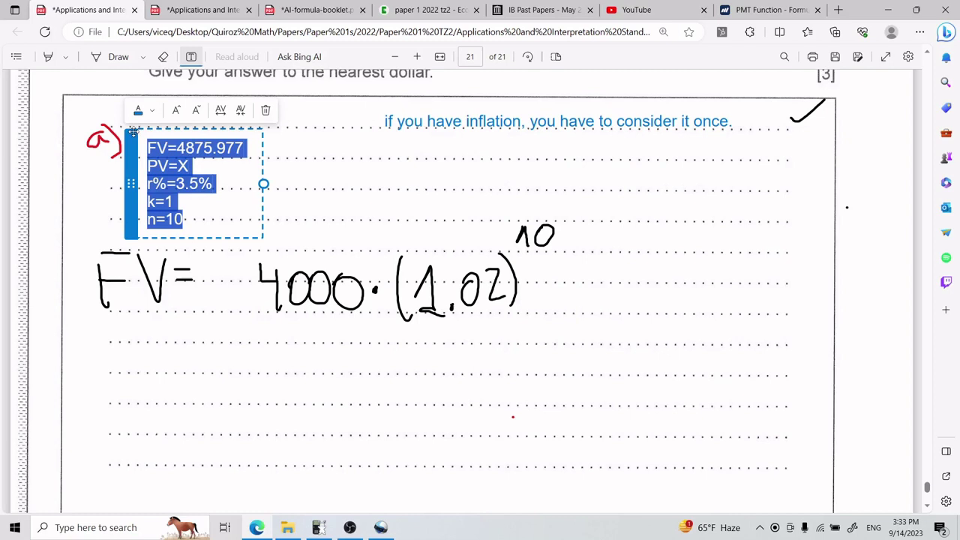
pyautogui.click(148, 363)
pyautogui.hotkey('ctrl', 'v')
pyautogui.moveTo(247, 364); pyautogui.dragTo(177, 364)
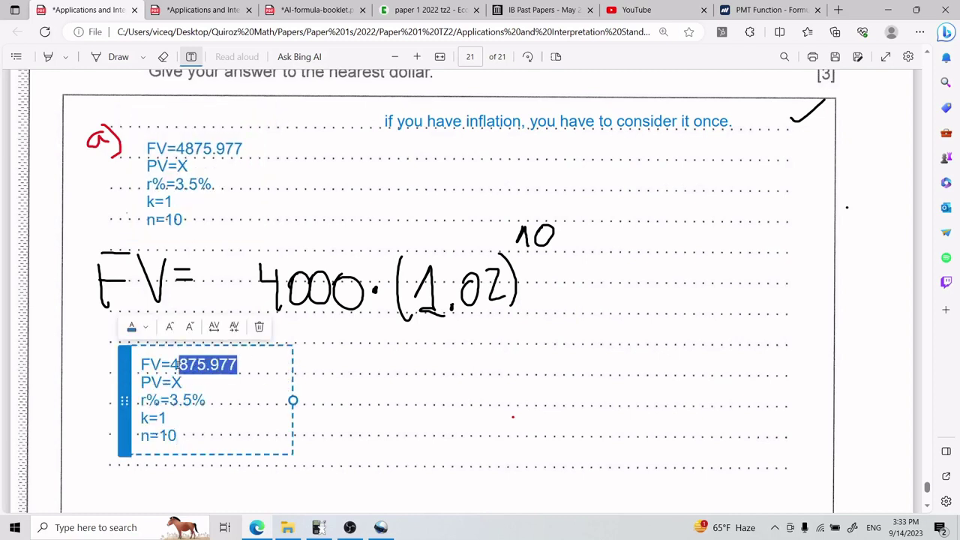
pyautogui.write('000')
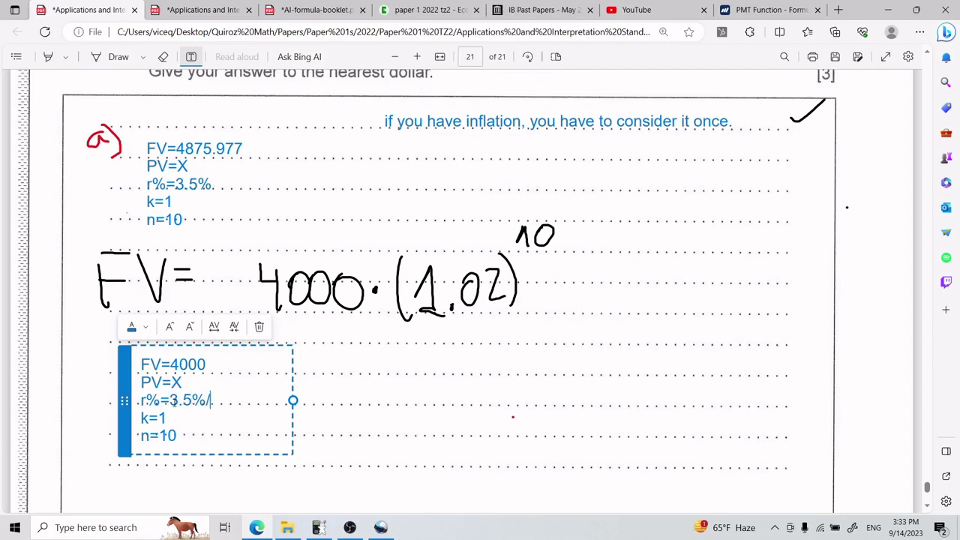
pyautogui.write('%')
pyautogui.moveTo(240, 396); pyautogui.dragTo(168, 402)
pyautogui.write('1.5%')
pyautogui.click(348, 413)
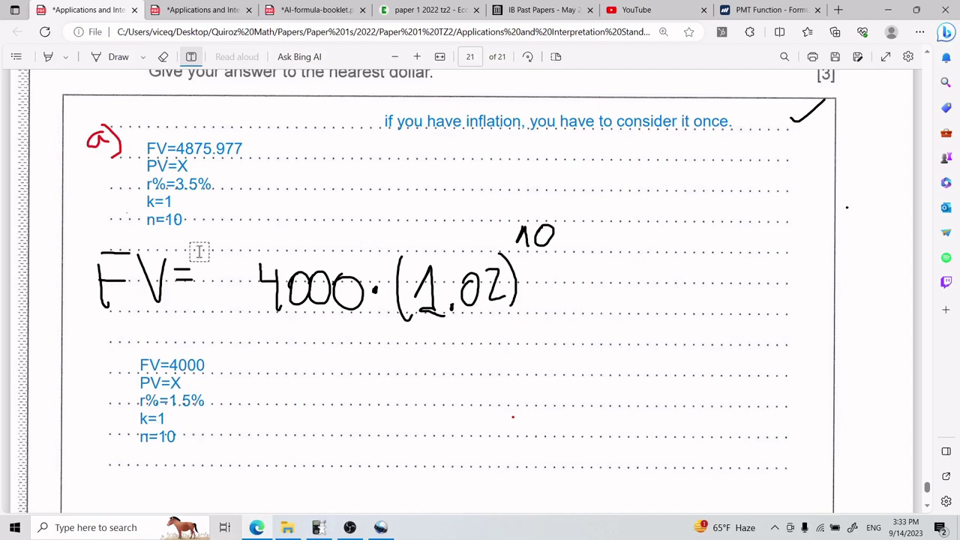
pyautogui.click(197, 442)
pyautogui.moveTo(197, 442); pyautogui.dragTo(114, 358)
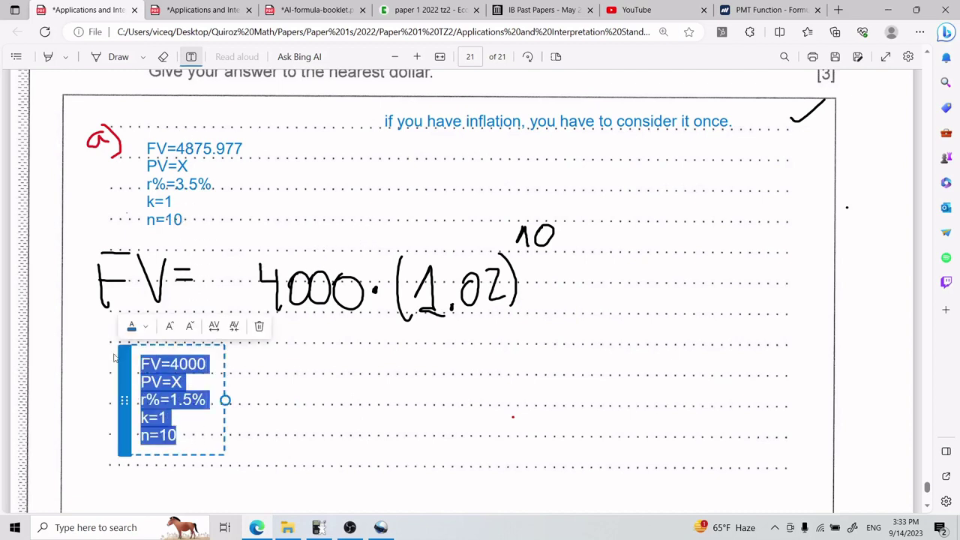
pyautogui.click(350, 364)
pyautogui.moveTo(197, 442); pyautogui.dragTo(141, 359)
pyautogui.press('BackSpace')
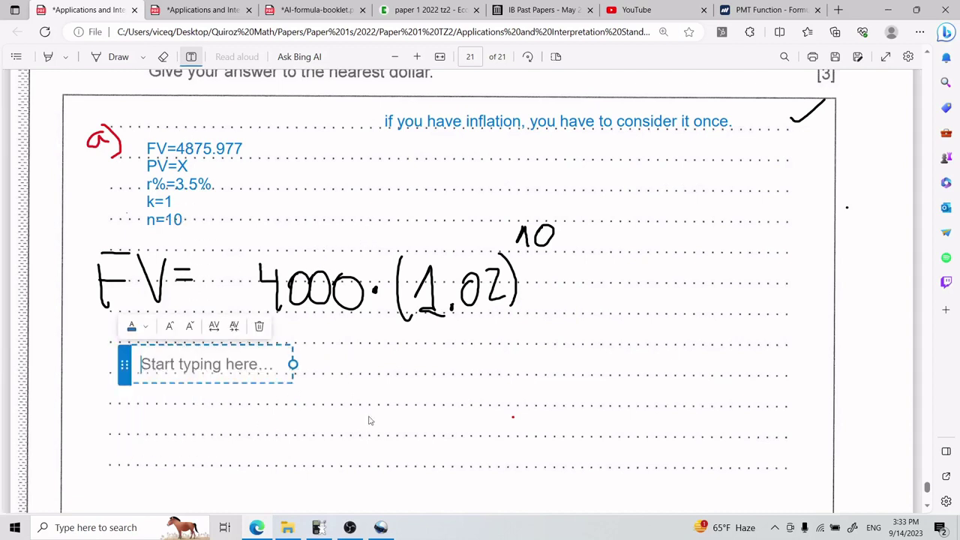
pyautogui.click(369, 420)
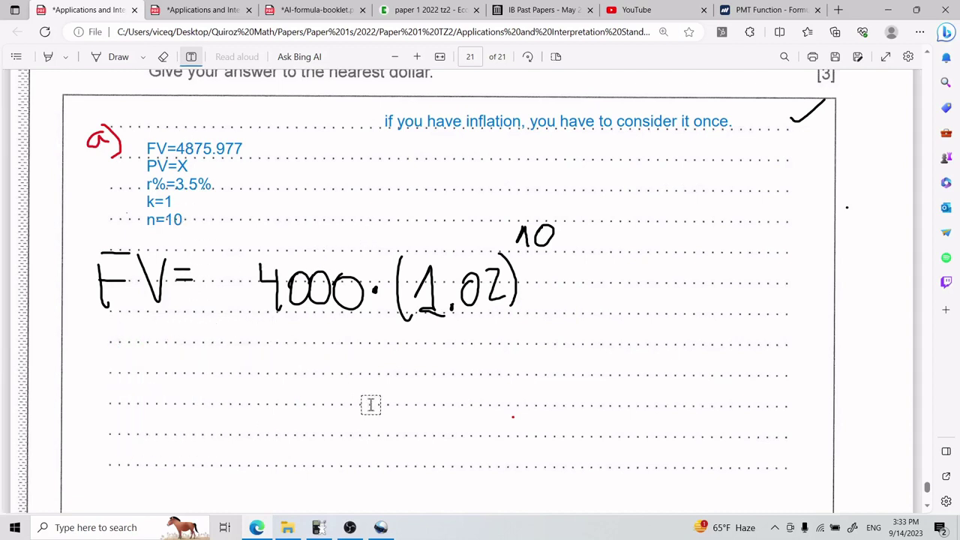
# Erase the arrow and the handwritten FV = 4000·(1.02)^10 working.
pyautogui.click(113, 56)
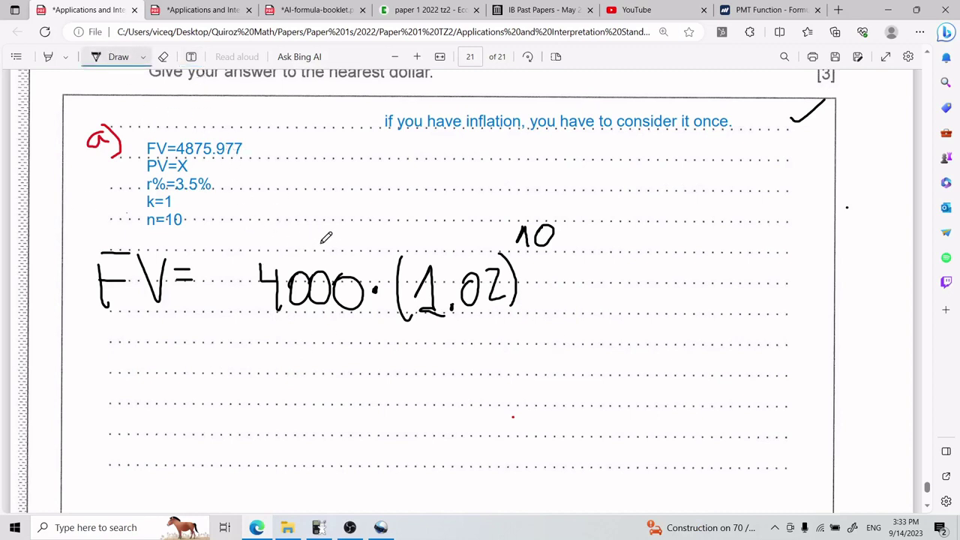
pyautogui.moveTo(337, 246)
pyautogui.mouseDown()
pyautogui.moveTo(325, 183)
pyautogui.moveTo(262, 153)
pyautogui.moveTo(266, 163)
pyautogui.moveTo(279, 137)
pyautogui.mouseUp()
pyautogui.click(163, 57)
pyautogui.moveTo(323, 188)
pyautogui.mouseDown()
pyautogui.moveTo(380, 224)
pyautogui.moveTo(265, 304)
pyautogui.moveTo(569, 236)
pyautogui.moveTo(380, 281)
pyautogui.moveTo(501, 305)
pyautogui.moveTo(102, 266)
pyautogui.moveTo(187, 261)
pyautogui.moveTo(110, 247)
pyautogui.mouseUp()
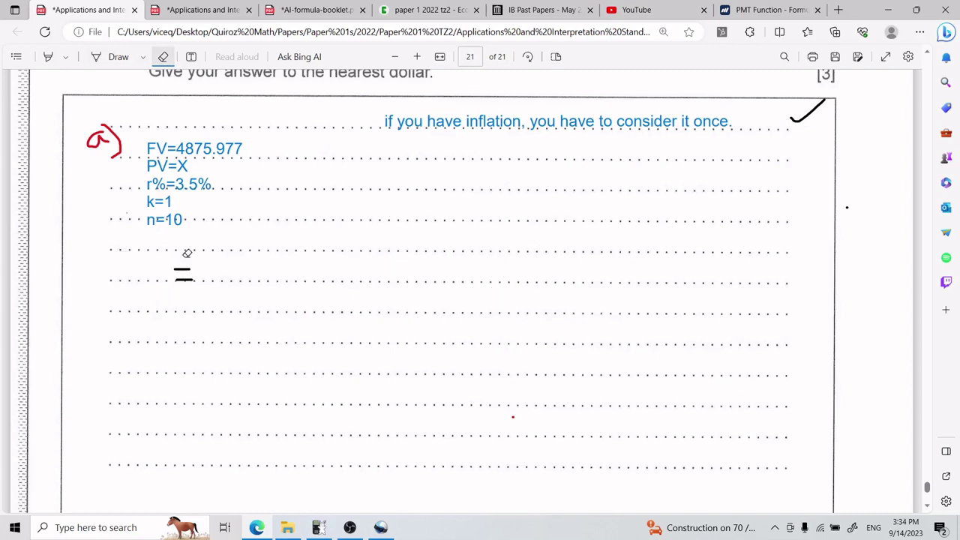
pyautogui.moveTo(192, 285); pyautogui.dragTo(188, 261)
# Check the formula booklet tab, then return to the exam paper.
pyautogui.hotkey('ctrl', '3')
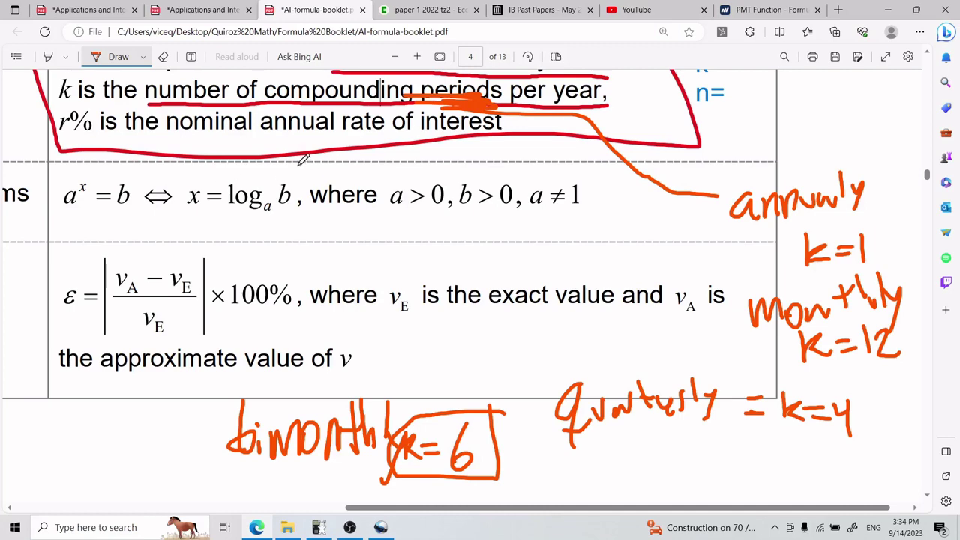
pyautogui.scroll(2, 297, 174)
pyautogui.scroll(1, 297, 174)
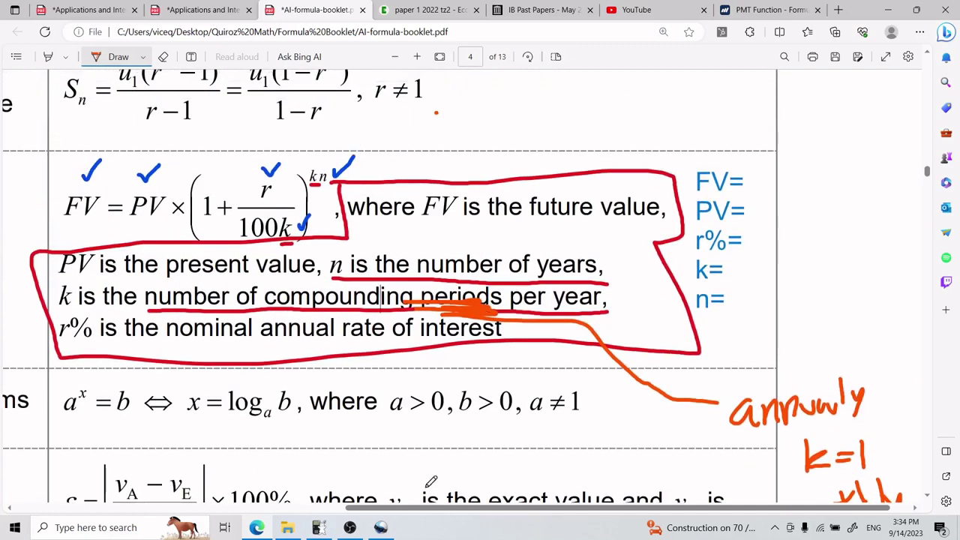
pyautogui.hotkey('ctrl', '1')
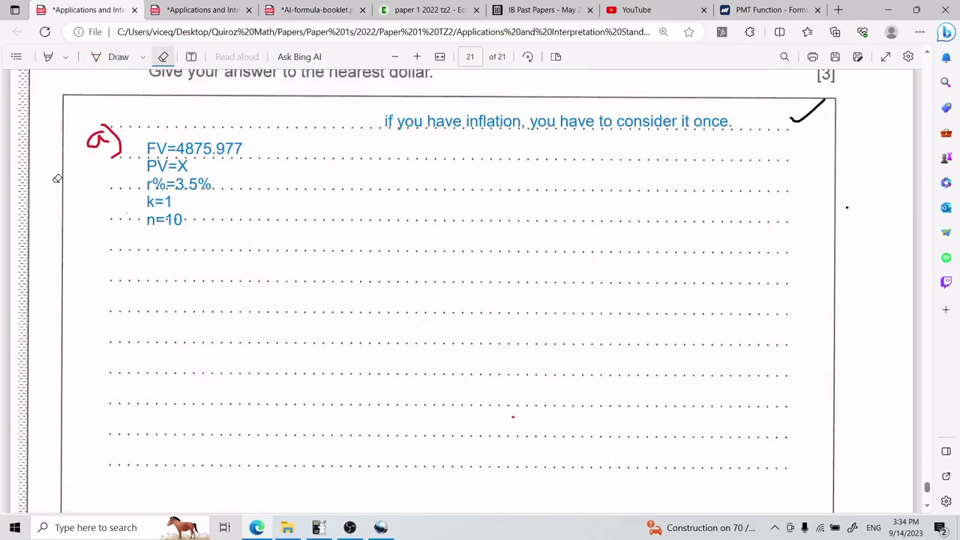
# With the Draw pen, handwrite FV = PV(1 + r% below the notes.
pyautogui.click(113, 58)
pyautogui.moveTo(116, 267)
pyautogui.mouseDown()
pyautogui.moveTo(116, 303)
pyautogui.moveTo(140, 264)
pyautogui.mouseUp()
pyautogui.moveTo(116, 282)
pyautogui.mouseDown()
pyautogui.moveTo(137, 263)
pyautogui.moveTo(161, 290)
pyautogui.moveTo(194, 269)
pyautogui.mouseUp()
pyautogui.click(181, 259)
pyautogui.moveTo(180, 280); pyautogui.dragTo(195, 279)
pyautogui.moveTo(230, 252); pyautogui.dragTo(231, 308)
pyautogui.moveTo(228, 256)
pyautogui.mouseDown()
pyautogui.moveTo(279, 253)
pyautogui.moveTo(309, 270)
pyautogui.moveTo(318, 299)
pyautogui.mouseUp()
pyautogui.moveTo(331, 259); pyautogui.dragTo(345, 287)
pyautogui.moveTo(376, 240); pyautogui.dragTo(377, 283)
pyautogui.moveTo(365, 264); pyautogui.dragTo(392, 262)
pyautogui.moveTo(454, 225)
pyautogui.mouseDown()
pyautogui.moveTo(499, 216)
pyautogui.moveTo(492, 238)
pyautogui.mouseUp()
pyautogui.moveTo(505, 228); pyautogui.dragTo(506, 229)
# Complete the formula with the fraction r%/100(k), a closing bracket and exponent kn.
pyautogui.moveTo(443, 251); pyautogui.dragTo(576, 254)
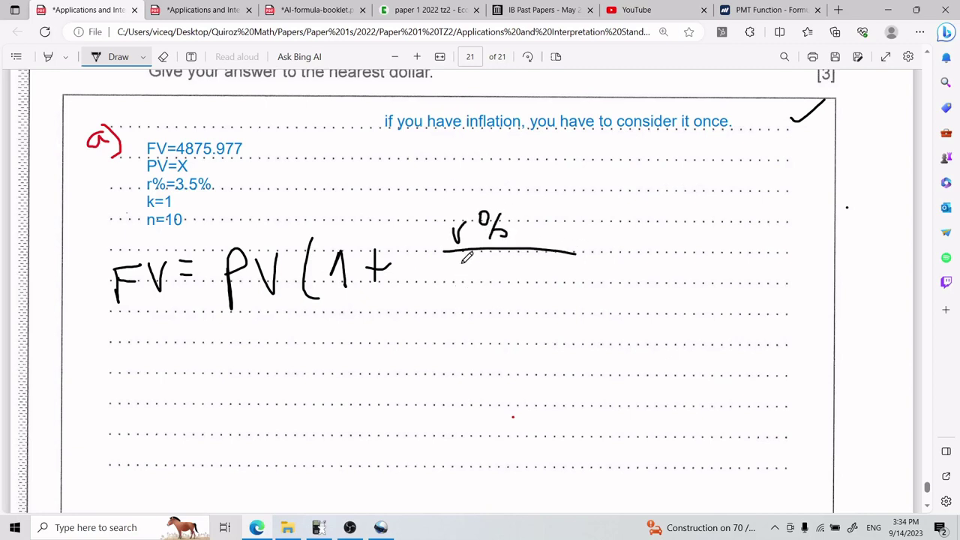
pyautogui.moveTo(460, 278)
pyautogui.mouseDown()
pyautogui.moveTo(472, 298)
pyautogui.moveTo(483, 272)
pyautogui.moveTo(503, 275)
pyautogui.mouseUp()
pyautogui.moveTo(522, 263); pyautogui.dragTo(513, 297)
pyautogui.moveTo(534, 264)
pyautogui.mouseDown()
pyautogui.moveTo(533, 288)
pyautogui.moveTo(548, 292)
pyautogui.mouseUp()
pyautogui.moveTo(550, 270); pyautogui.dragTo(554, 295)
pyautogui.moveTo(574, 213); pyautogui.dragTo(584, 311)
pyautogui.moveTo(600, 194)
pyautogui.mouseDown()
pyautogui.moveTo(601, 217)
pyautogui.moveTo(612, 213)
pyautogui.mouseUp()
pyautogui.moveTo(616, 204); pyautogui.dragTo(647, 212)
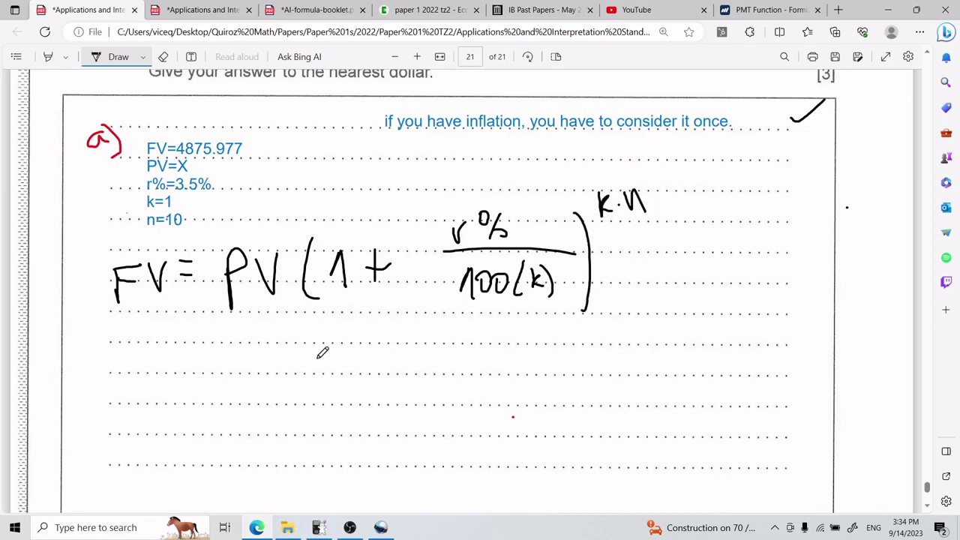
# Beneath the formula, write the substitution 4875.977 = X(1 + 3.5/(100)(1).
pyautogui.moveTo(84, 362)
pyautogui.mouseDown()
pyautogui.moveTo(112, 377)
pyautogui.moveTo(174, 372)
pyautogui.moveTo(185, 387)
pyautogui.moveTo(214, 367)
pyautogui.moveTo(210, 387)
pyautogui.moveTo(233, 364)
pyautogui.moveTo(223, 376)
pyautogui.moveTo(364, 366)
pyautogui.moveTo(401, 386)
pyautogui.mouseUp()
pyautogui.moveTo(428, 356)
pyautogui.mouseDown()
pyautogui.moveTo(439, 338)
pyautogui.moveTo(480, 375)
pyautogui.moveTo(492, 363)
pyautogui.mouseUp()
pyautogui.moveTo(530, 325)
pyautogui.mouseDown()
pyautogui.moveTo(554, 357)
pyautogui.moveTo(572, 340)
pyautogui.moveTo(619, 350)
pyautogui.mouseUp()
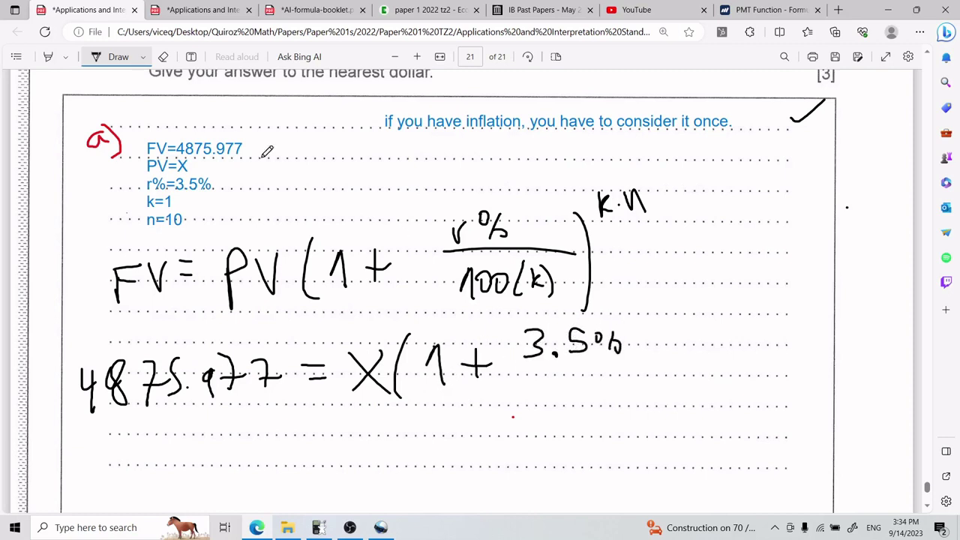
pyautogui.click(163, 57)
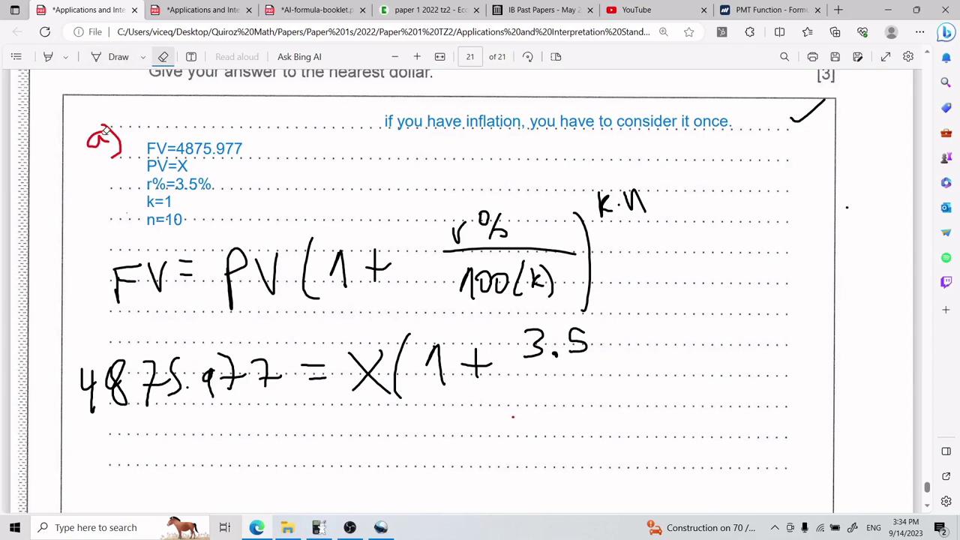
pyautogui.click(119, 56)
pyautogui.moveTo(515, 365); pyautogui.dragTo(609, 363)
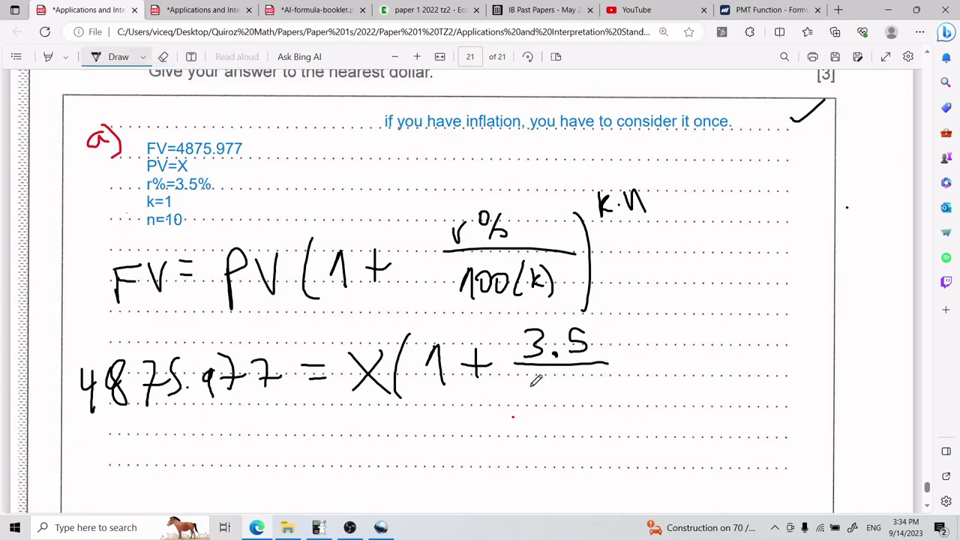
pyautogui.moveTo(535, 381)
pyautogui.mouseDown()
pyautogui.moveTo(565, 391)
pyautogui.moveTo(512, 399)
pyautogui.moveTo(571, 399)
pyautogui.moveTo(600, 398)
pyautogui.mouseUp()
pyautogui.moveTo(605, 373); pyautogui.dragTo(609, 399)
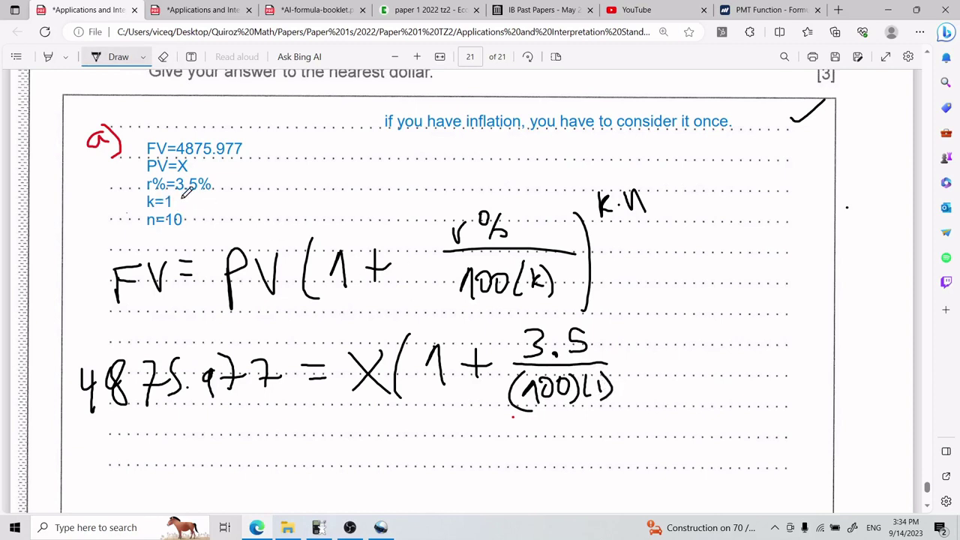
# Erase a stray stroke, then close the bracket and add the exponent (1)(10).
pyautogui.click(163, 56)
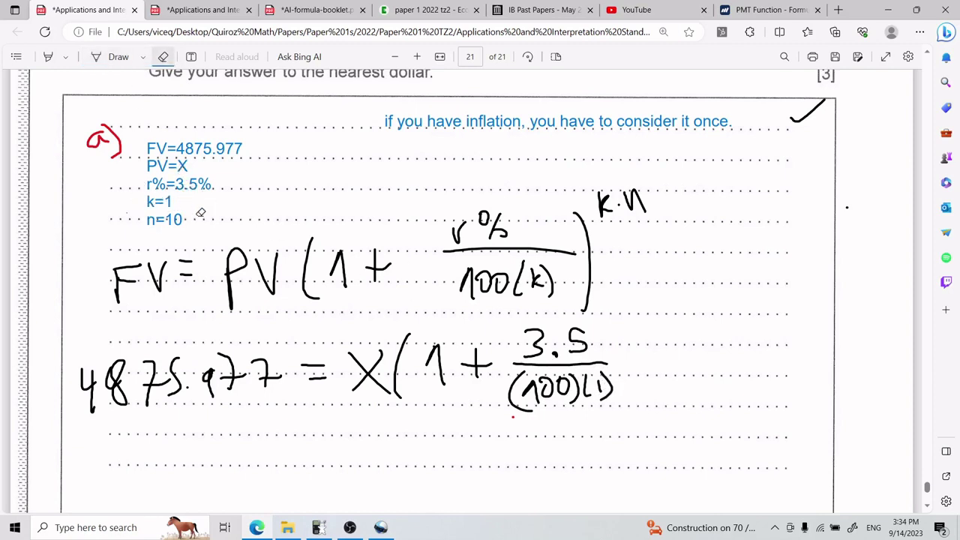
pyautogui.moveTo(189, 195); pyautogui.dragTo(192, 212)
pyautogui.click(192, 202)
pyautogui.click(112, 56)
pyautogui.moveTo(612, 325); pyautogui.dragTo(623, 406)
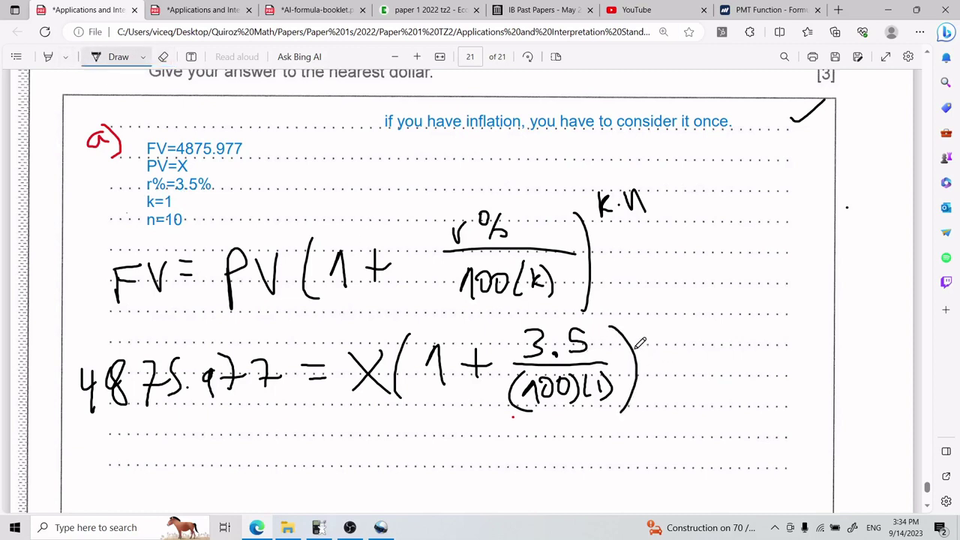
pyautogui.moveTo(635, 307)
pyautogui.mouseDown()
pyautogui.moveTo(649, 329)
pyautogui.moveTo(663, 304)
pyautogui.moveTo(694, 331)
pyautogui.mouseUp()
pyautogui.scroll(-1, 468, 321)
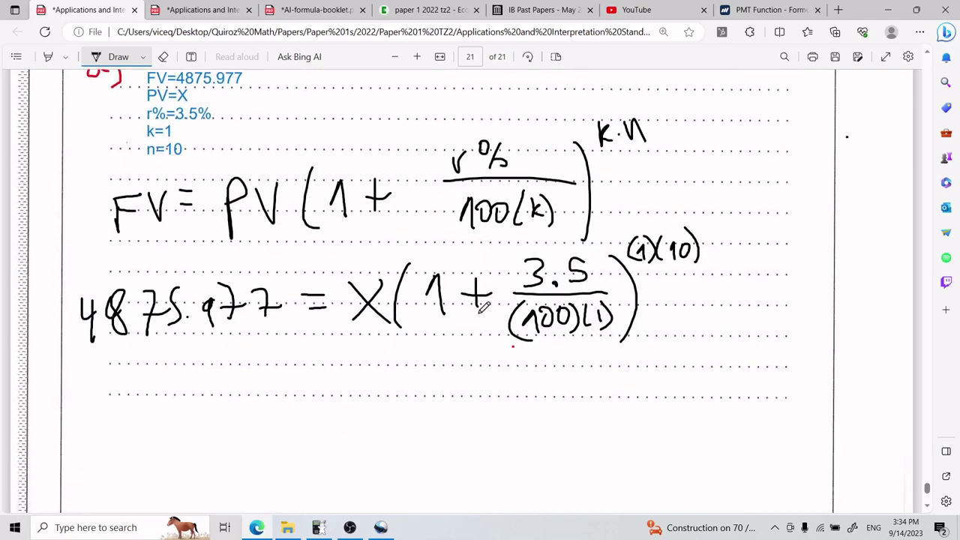
# Underline X and the bracketed expression in red, then erase both underlines.
pyautogui.click(140, 60)
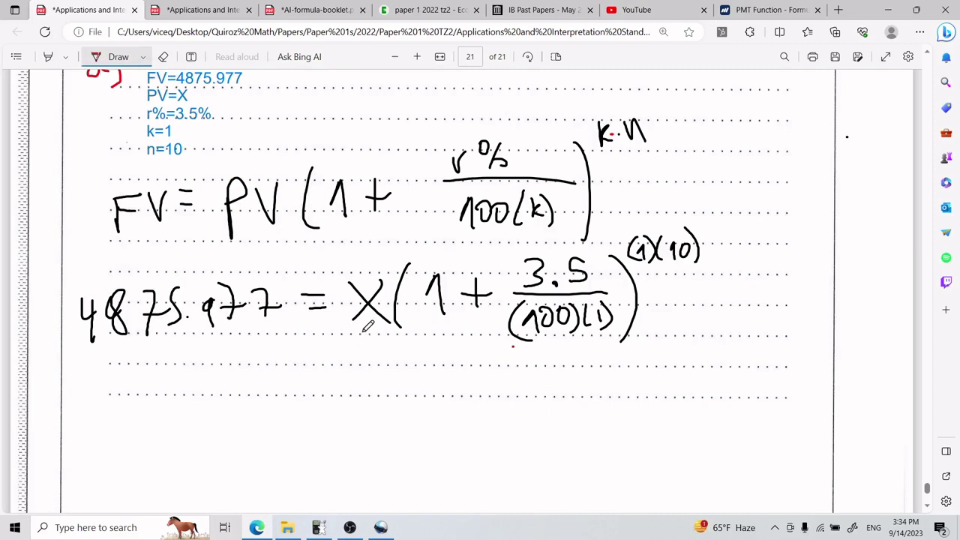
pyautogui.moveTo(351, 330)
pyautogui.mouseDown()
pyautogui.moveTo(389, 331)
pyautogui.moveTo(350, 333)
pyautogui.mouseUp()
pyautogui.moveTo(408, 355); pyautogui.dragTo(671, 346)
pyautogui.click(163, 57)
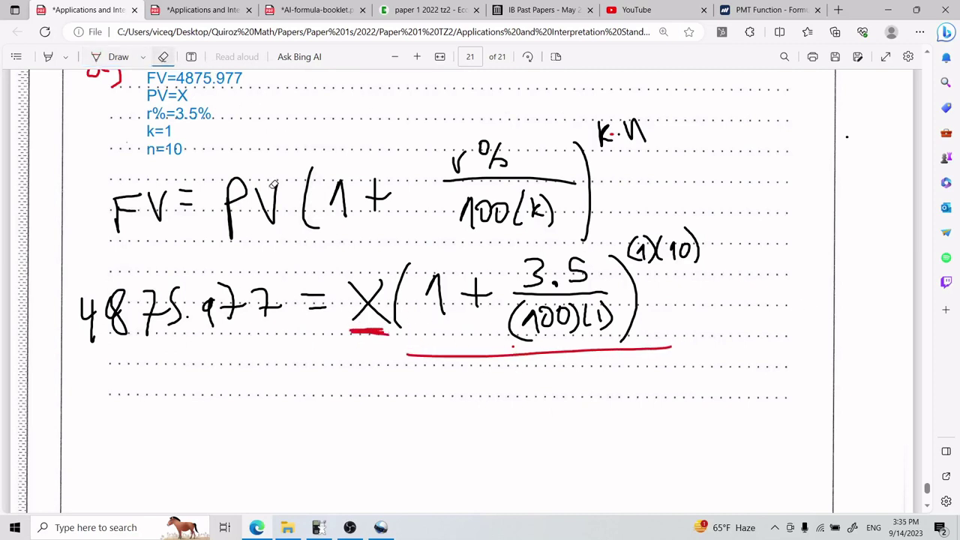
pyautogui.click(442, 351)
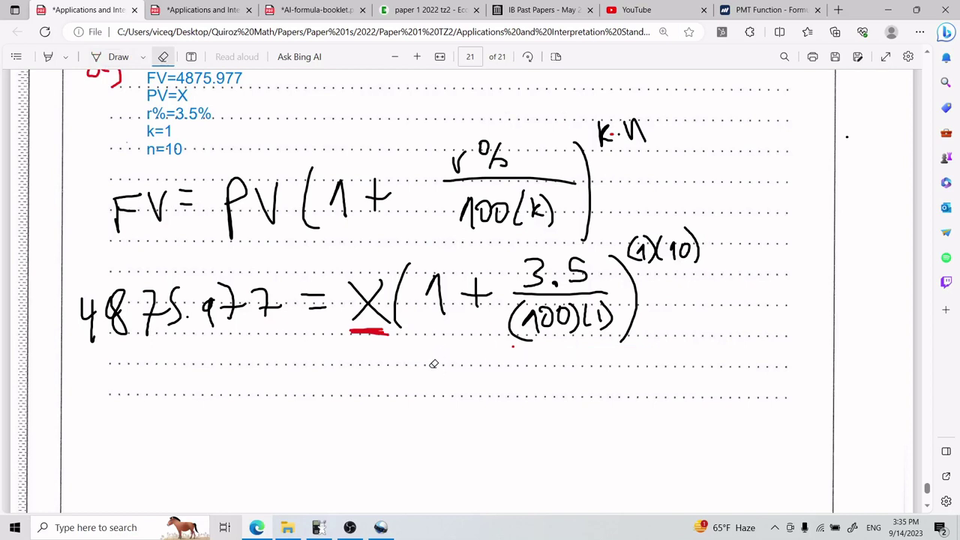
pyautogui.click(368, 330)
# Draw red braces under 4875.977 and the right-hand side, labelling them Y1 and Y2.
pyautogui.click(93, 57)
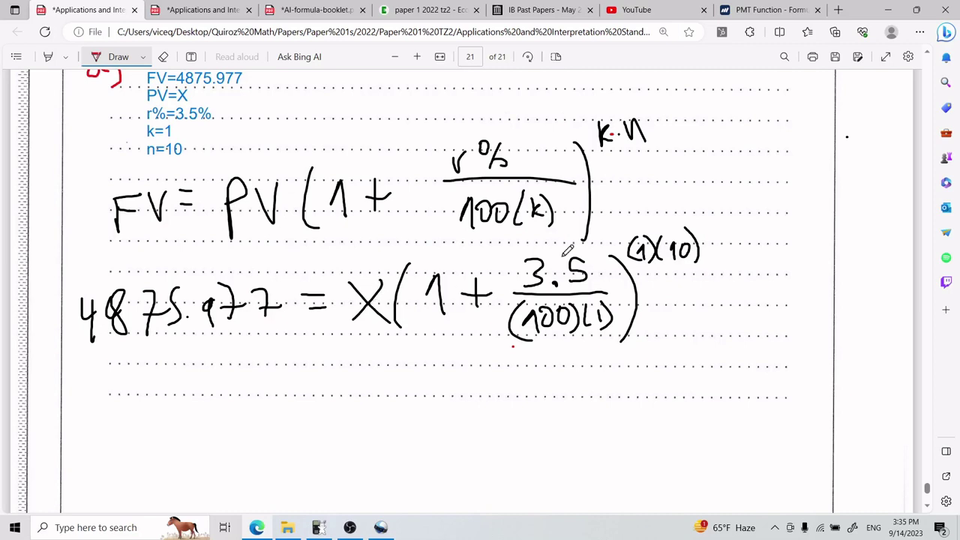
pyautogui.moveTo(690, 237)
pyautogui.mouseDown()
pyautogui.moveTo(671, 255)
pyautogui.moveTo(694, 256)
pyautogui.mouseUp()
pyautogui.click(163, 57)
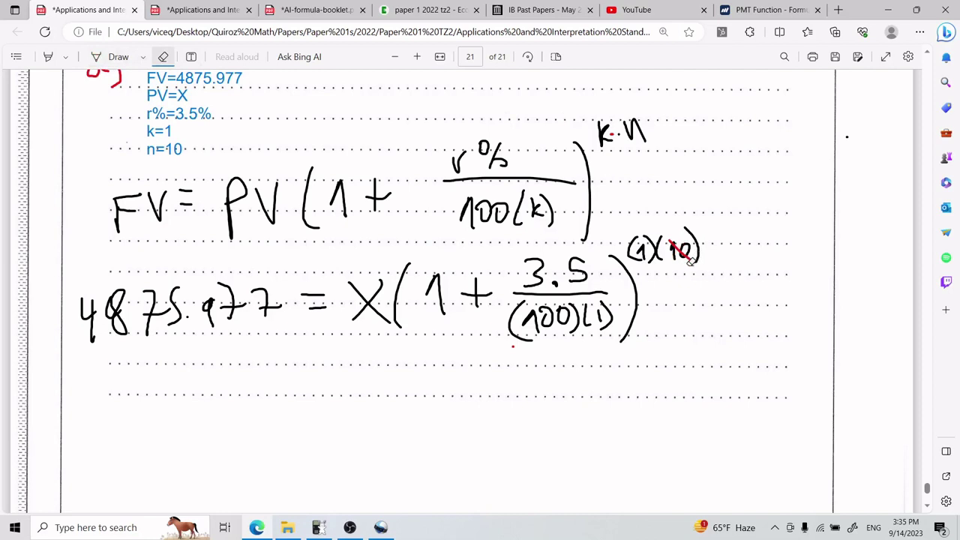
pyautogui.click(113, 59)
pyautogui.moveTo(87, 344)
pyautogui.mouseDown()
pyautogui.moveTo(95, 357)
pyautogui.moveTo(206, 357)
pyautogui.moveTo(276, 333)
pyautogui.mouseUp()
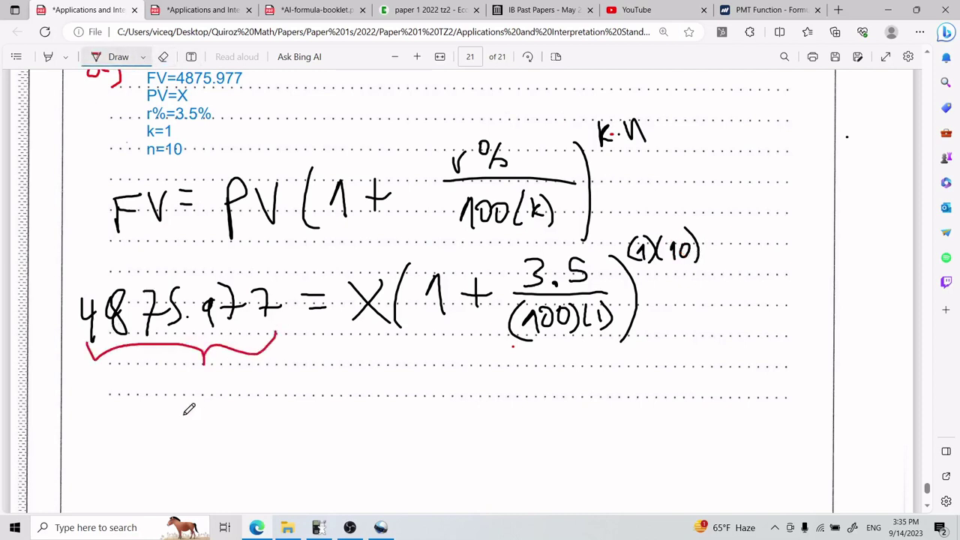
pyautogui.moveTo(187, 381)
pyautogui.mouseDown()
pyautogui.moveTo(204, 399)
pyautogui.moveTo(195, 421)
pyautogui.moveTo(226, 418)
pyautogui.mouseUp()
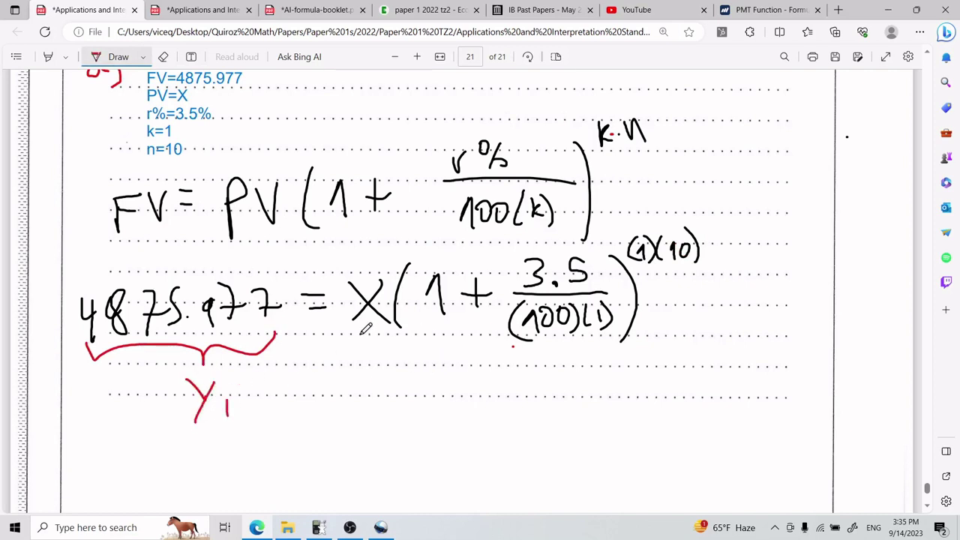
pyautogui.moveTo(361, 335)
pyautogui.mouseDown()
pyautogui.moveTo(494, 367)
pyautogui.moveTo(652, 348)
pyautogui.mouseUp()
pyautogui.moveTo(462, 384)
pyautogui.mouseDown()
pyautogui.moveTo(486, 405)
pyautogui.moveTo(481, 417)
pyautogui.mouseUp()
pyautogui.moveTo(498, 392)
pyautogui.mouseDown()
pyautogui.moveTo(513, 396)
pyautogui.moveTo(518, 413)
pyautogui.mouseUp()
# In the TI-84's Y= editor, clear the old Y1 and Y2 functions.
pyautogui.click(318, 527)
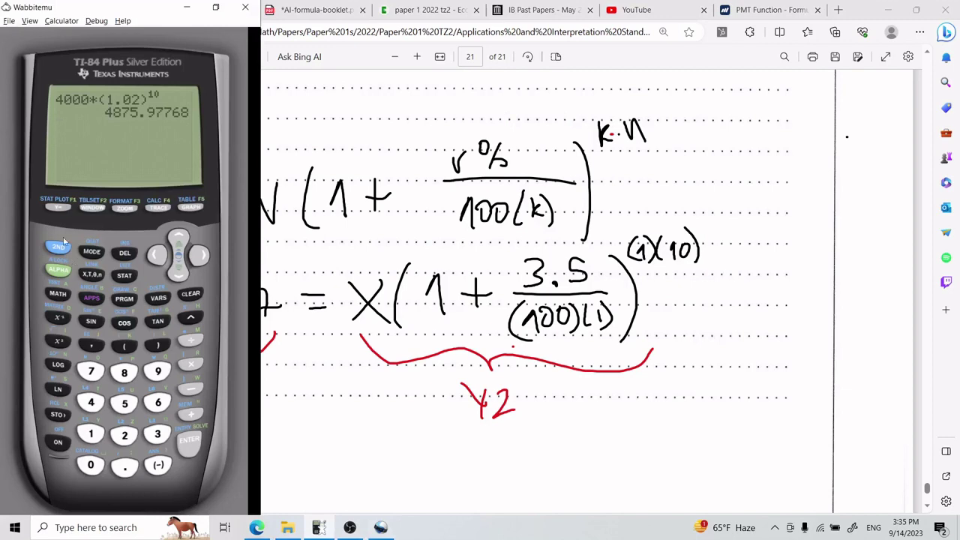
pyautogui.click(60, 208)
pyautogui.click(191, 293)
pyautogui.click(178, 271)
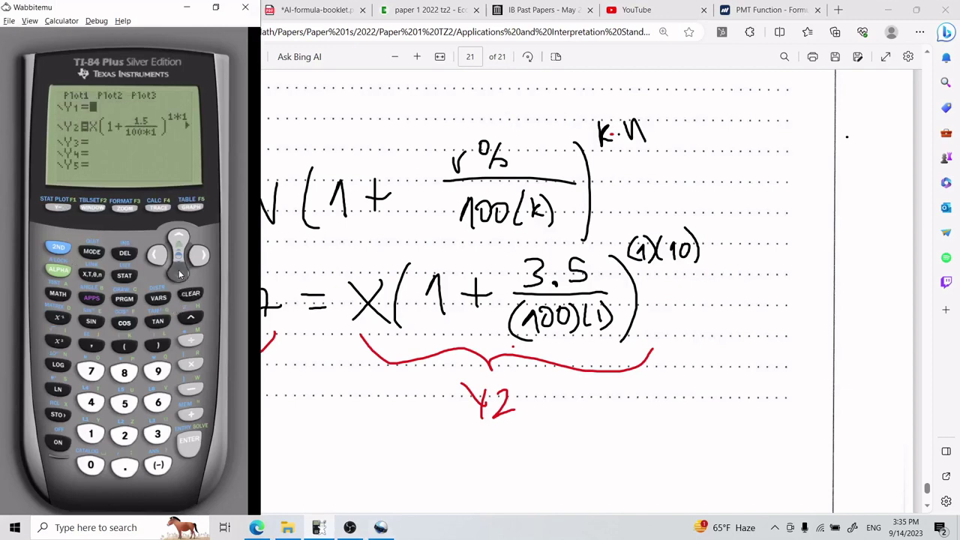
pyautogui.click(191, 294)
pyautogui.click(183, 249)
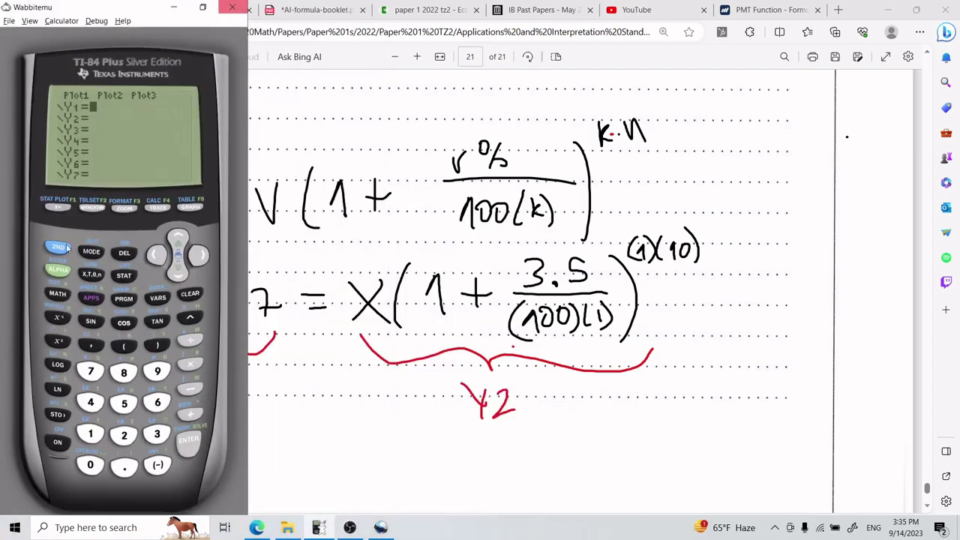
# Enter Y1 = 4875.977.
pyautogui.click(91, 403)
pyautogui.click(124, 373)
pyautogui.click(91, 372)
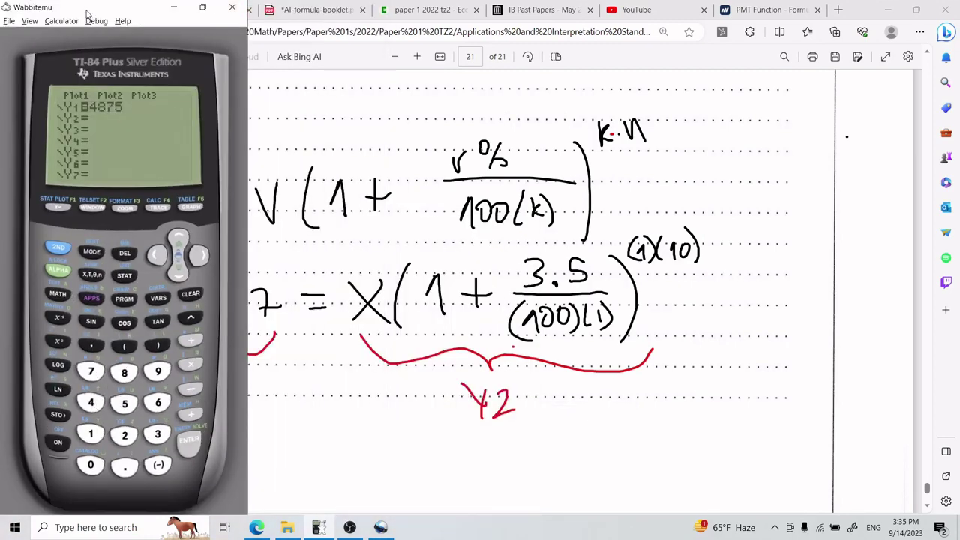
pyautogui.moveTo(87, 15)
pyautogui.mouseDown()
pyautogui.moveTo(413, 480)
pyautogui.moveTo(88, 15)
pyautogui.moveTo(294, 458)
pyautogui.moveTo(25, 4)
pyautogui.moveTo(95, 11)
pyautogui.mouseUp()
pyautogui.click(125, 465)
pyautogui.click(158, 372)
pyautogui.click(91, 372)
pyautogui.click(90, 371)
pyautogui.click(189, 441)
# Begin Y2 as X(1 + a fraction with numerator 3.5.
pyautogui.click(91, 275)
pyautogui.click(124, 345)
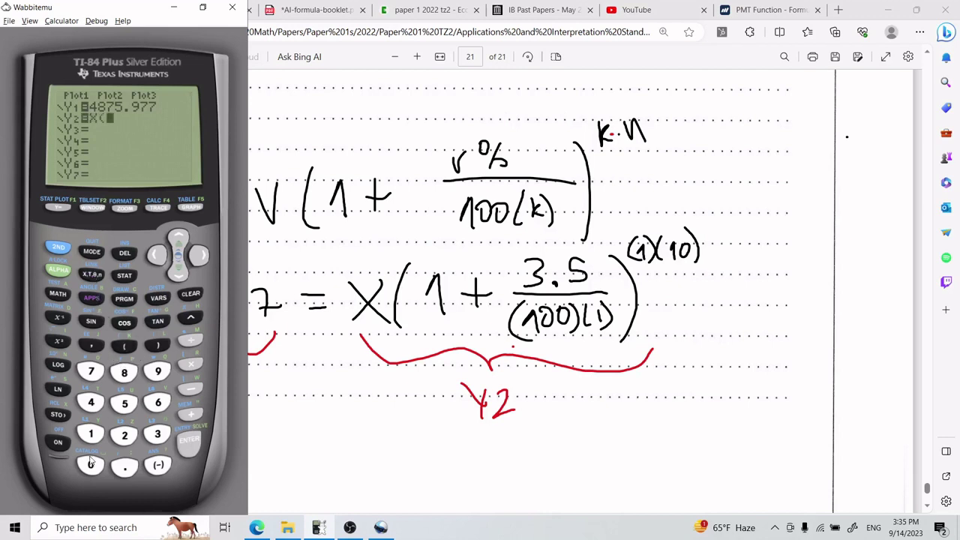
pyautogui.click(91, 433)
pyautogui.click(187, 414)
pyautogui.click(62, 213)
pyautogui.click(91, 433)
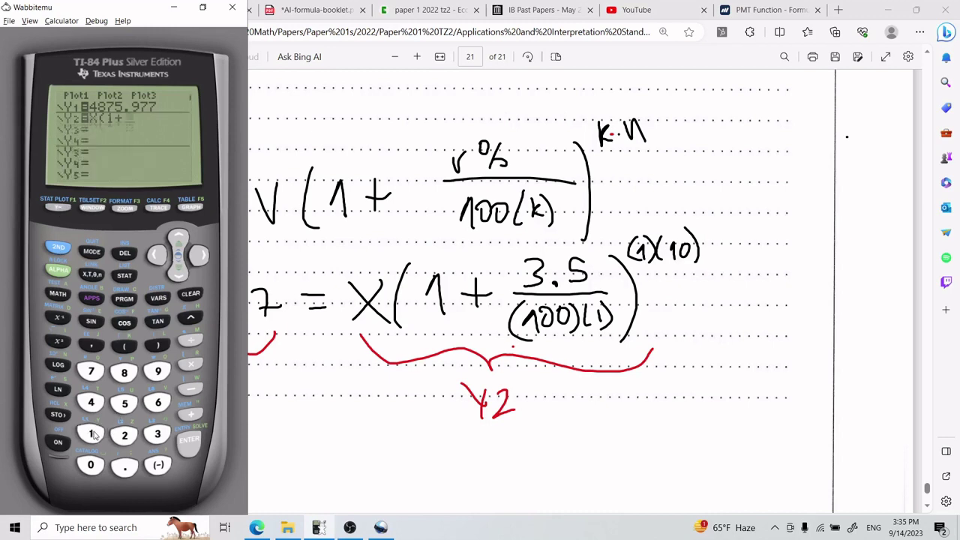
pyautogui.click(163, 440)
pyautogui.click(124, 466)
pyautogui.click(124, 403)
pyautogui.click(179, 274)
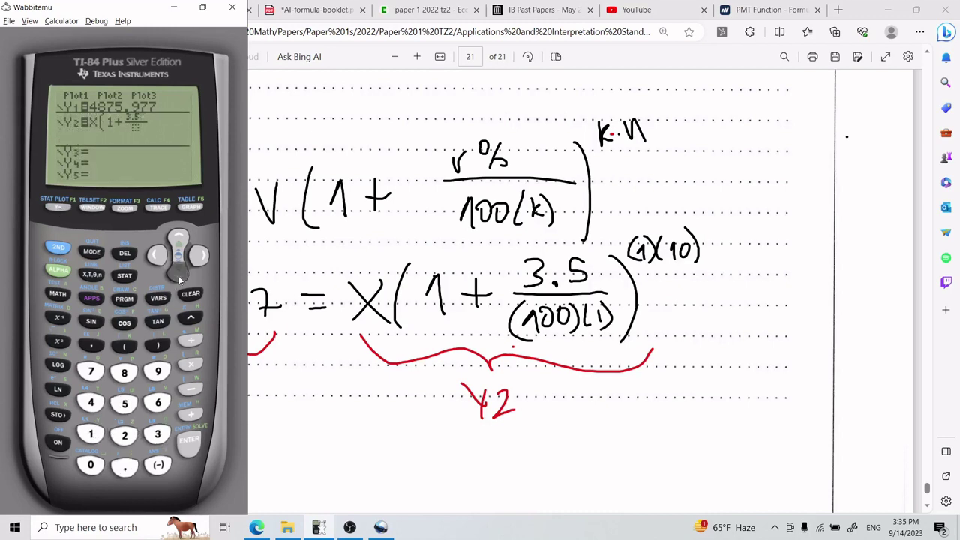
# Finish Y2 with denominator 100*1, a closing bracket and exponent 1*10.
pyautogui.click(90, 433)
pyautogui.click(91, 465)
pyautogui.click(91, 465)
pyautogui.click(191, 364)
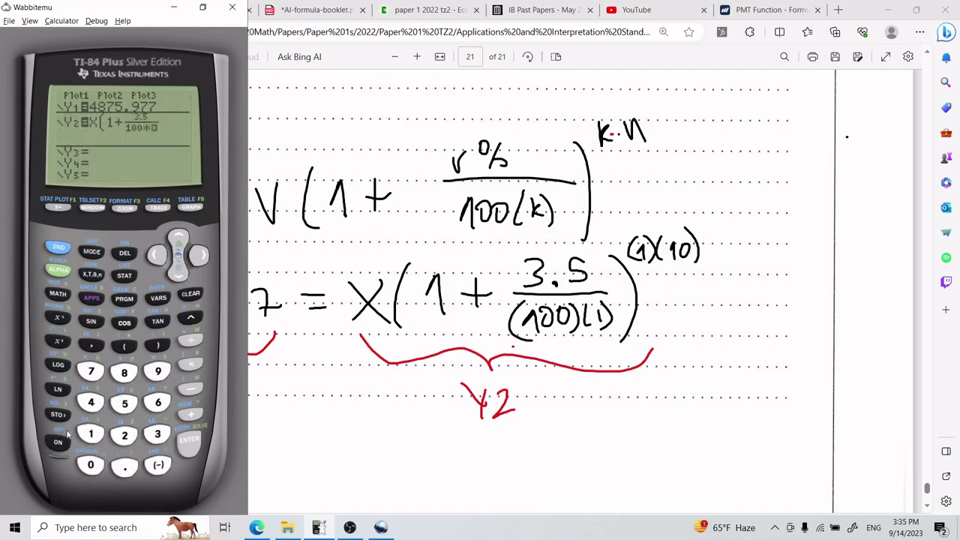
pyautogui.click(91, 434)
pyautogui.click(199, 255)
pyautogui.click(158, 345)
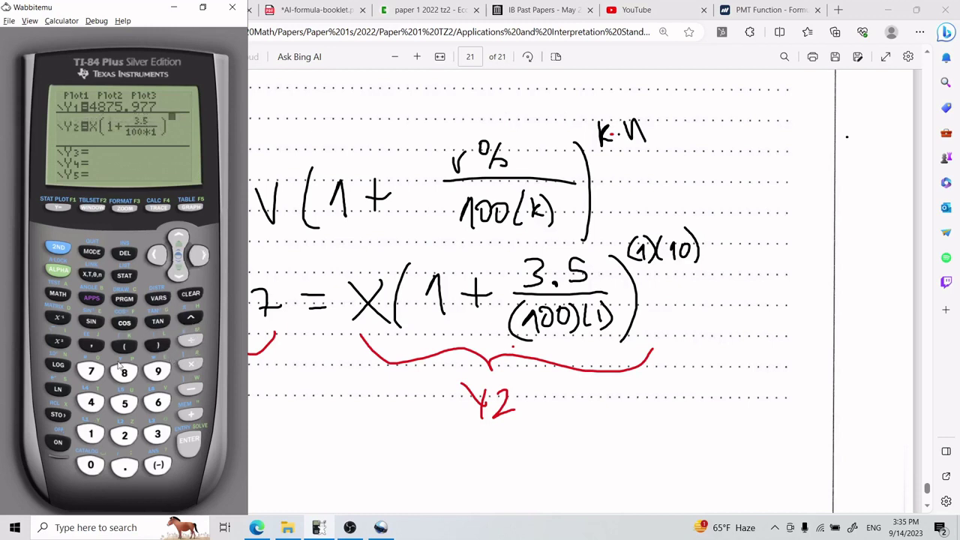
pyautogui.click(197, 367)
pyautogui.click(91, 434)
pyautogui.click(91, 465)
# Graph Y1 and Y2 and use CALC 5:intersect to find X=3456.6718, Y=4875.977.
pyautogui.click(192, 208)
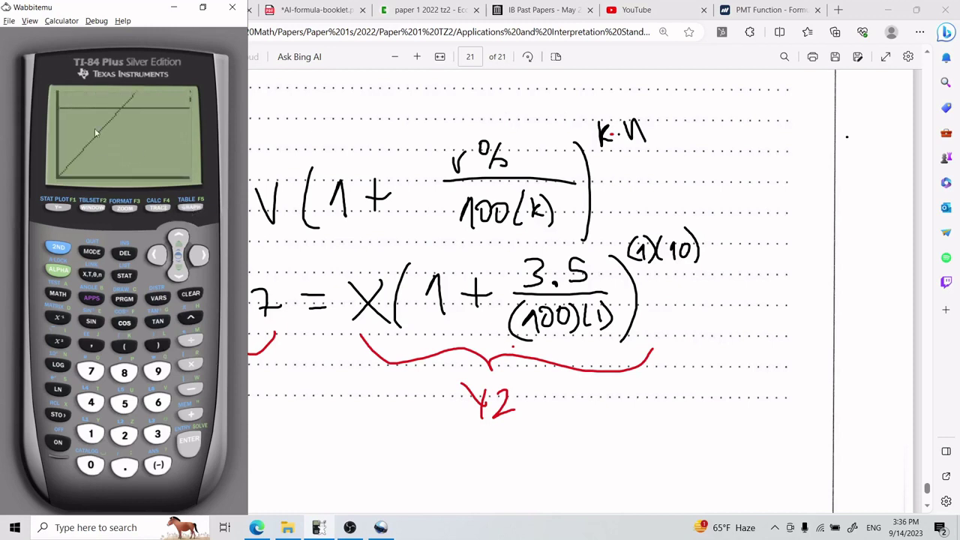
pyautogui.click(149, 204)
pyautogui.click(183, 276)
pyautogui.click(183, 276)
pyautogui.click(183, 276)
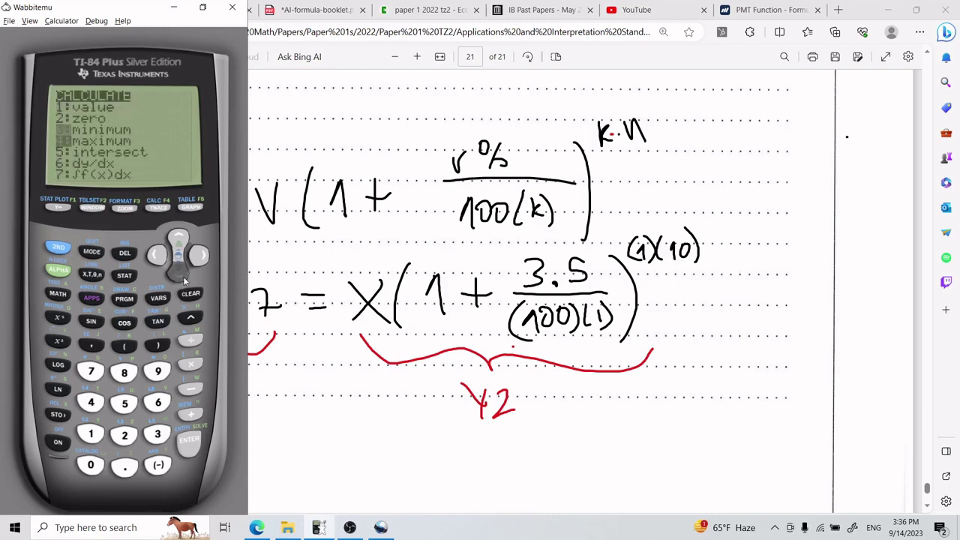
pyautogui.click(183, 276)
pyautogui.click(190, 441)
pyautogui.click(190, 441)
pyautogui.click(189, 441)
pyautogui.click(189, 440)
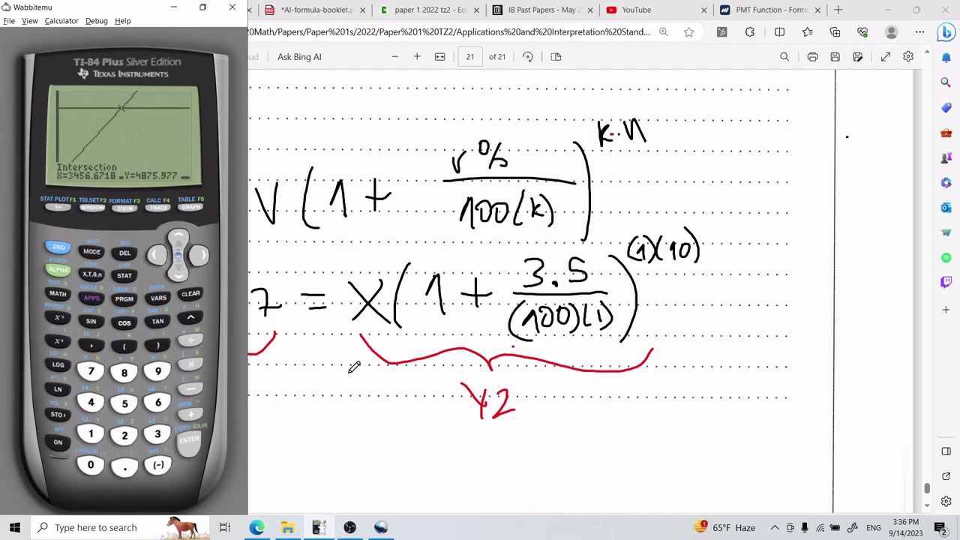
# Back in the notes, scroll down and start the x-coordinate 34 in red, checking the calculator.
pyautogui.click(457, 231)
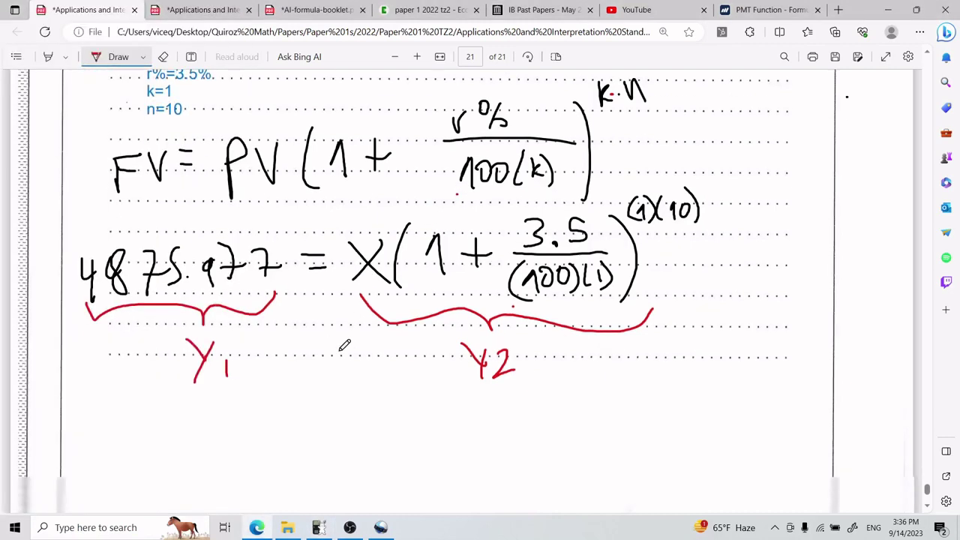
pyautogui.scroll(-2, 304, 368)
pyautogui.moveTo(215, 405); pyautogui.dragTo(223, 473)
pyautogui.click(318, 527)
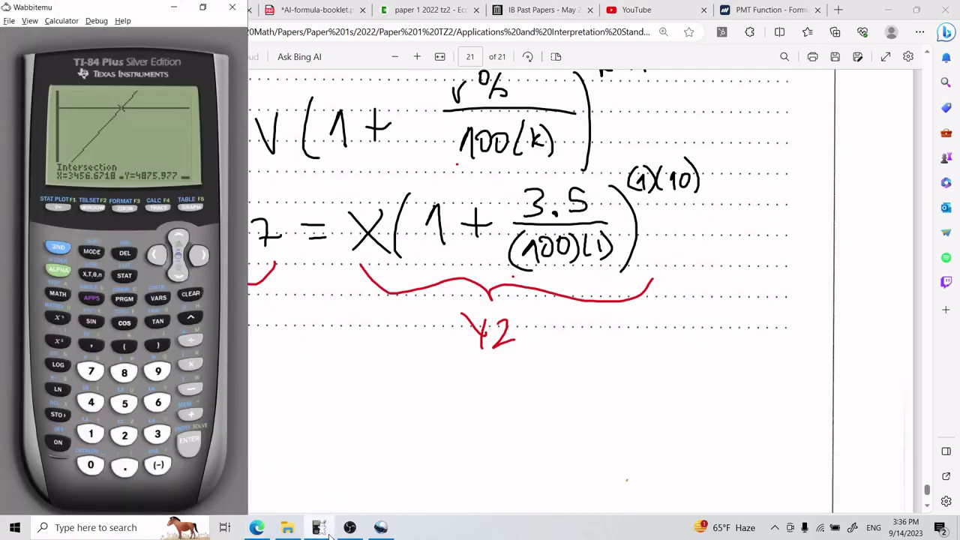
pyautogui.click(317, 528)
pyautogui.moveTo(233, 417)
pyautogui.mouseDown()
pyautogui.moveTo(255, 438)
pyautogui.moveTo(237, 454)
pyautogui.mouseUp()
pyautogui.moveTo(271, 420)
pyautogui.mouseDown()
pyautogui.moveTo(268, 433)
pyautogui.moveTo(296, 435)
pyautogui.moveTo(283, 460)
pyautogui.mouseUp()
pyautogui.click(318, 528)
pyautogui.click(318, 527)
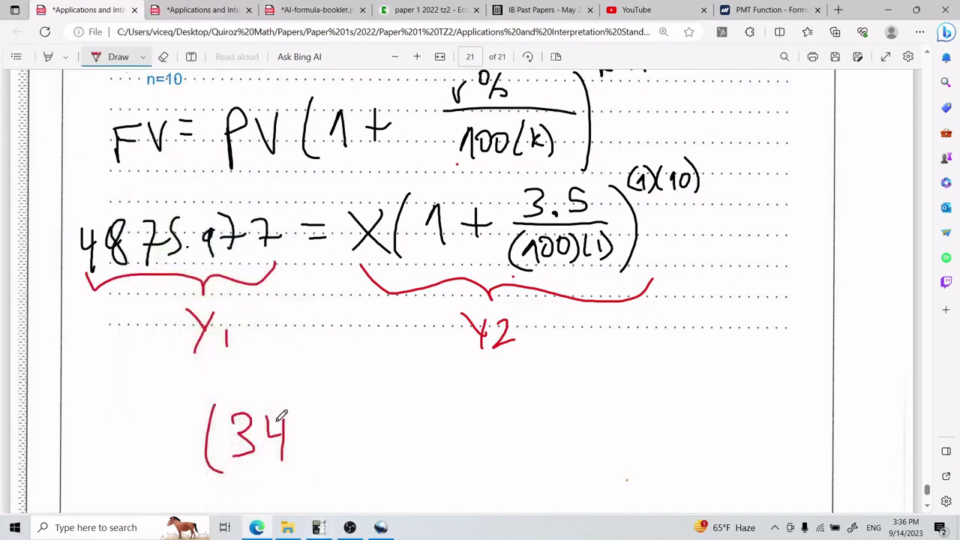
# Continue the x-coordinate to 3456.6718 followed by a comma.
pyautogui.moveTo(296, 417); pyautogui.dragTo(291, 447)
pyautogui.moveTo(297, 418); pyautogui.dragTo(316, 436)
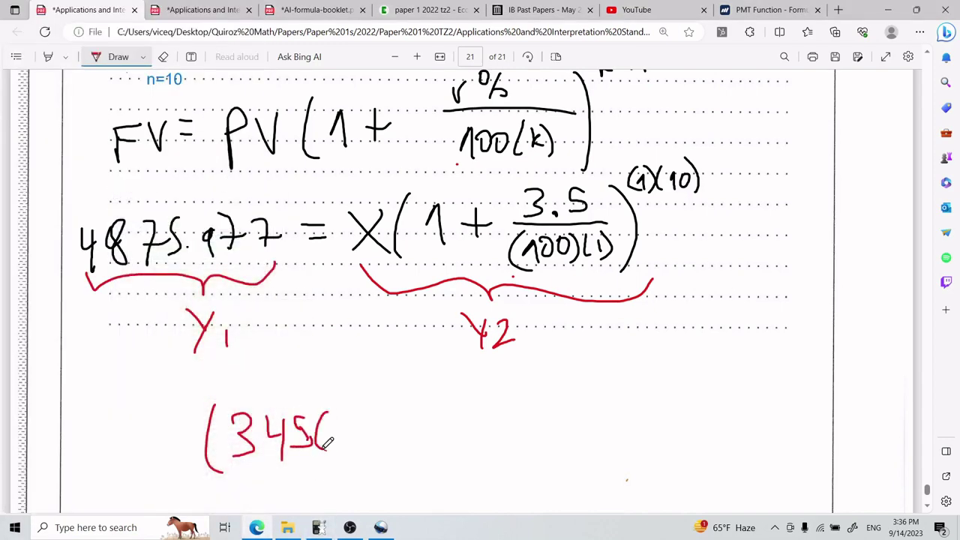
pyautogui.click(318, 527)
pyautogui.click(318, 527)
pyautogui.click(336, 442)
pyautogui.moveTo(363, 411)
pyautogui.mouseDown()
pyautogui.moveTo(351, 442)
pyautogui.moveTo(354, 434)
pyautogui.mouseUp()
pyautogui.moveTo(368, 418); pyautogui.dragTo(375, 448)
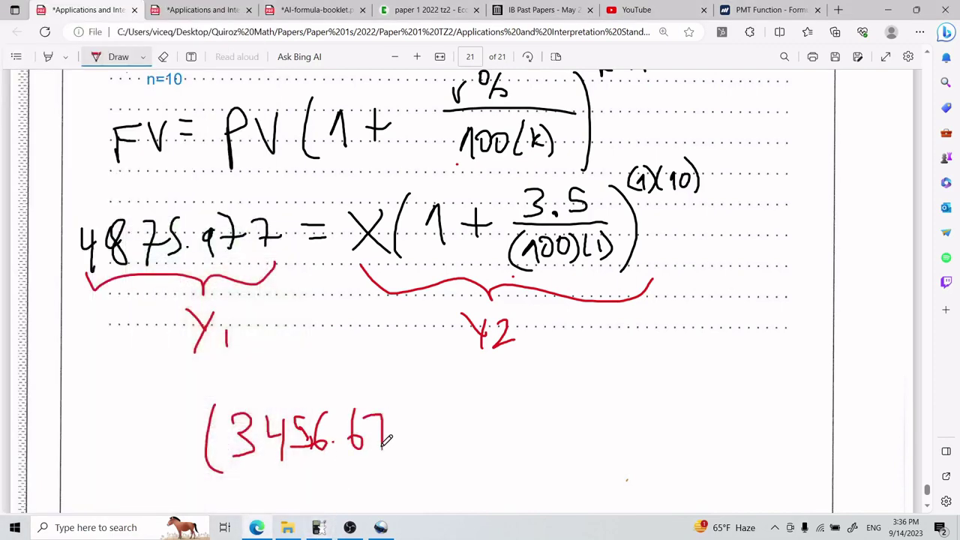
pyautogui.click(324, 529)
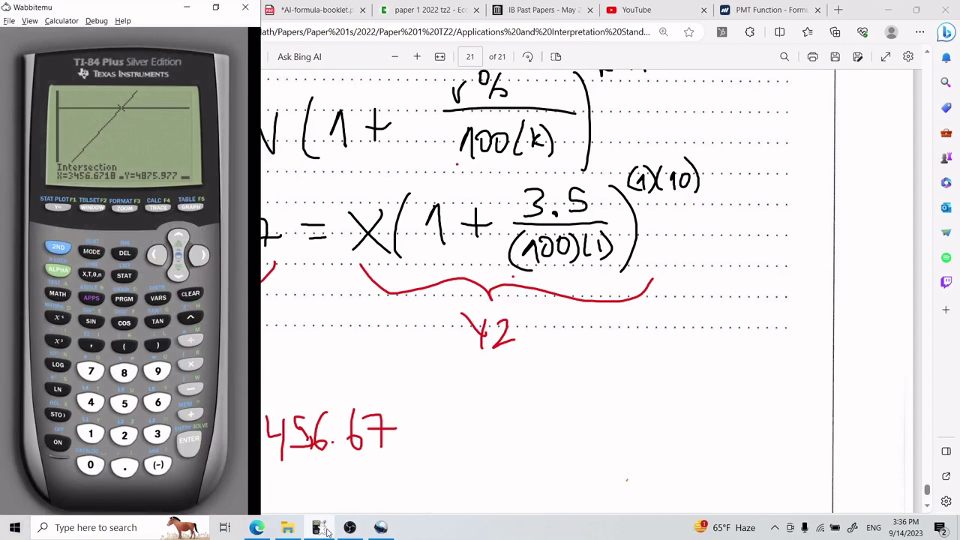
pyautogui.click(321, 529)
pyautogui.moveTo(411, 410)
pyautogui.mouseDown()
pyautogui.moveTo(413, 442)
pyautogui.moveTo(432, 411)
pyautogui.moveTo(441, 463)
pyautogui.mouseUp()
# Write the y-coordinate 4875.977 and close the bracket of the point.
pyautogui.click(288, 528)
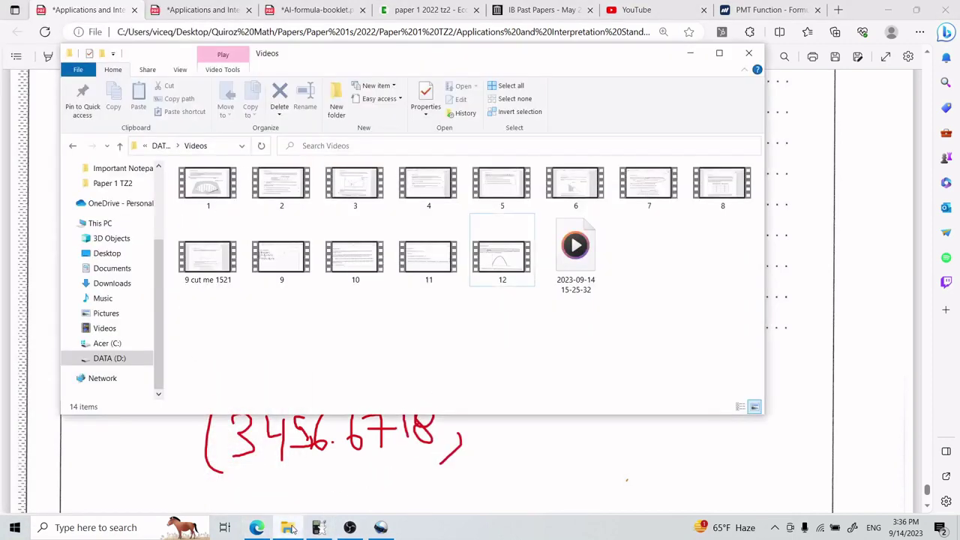
pyautogui.click(288, 527)
pyautogui.click(321, 529)
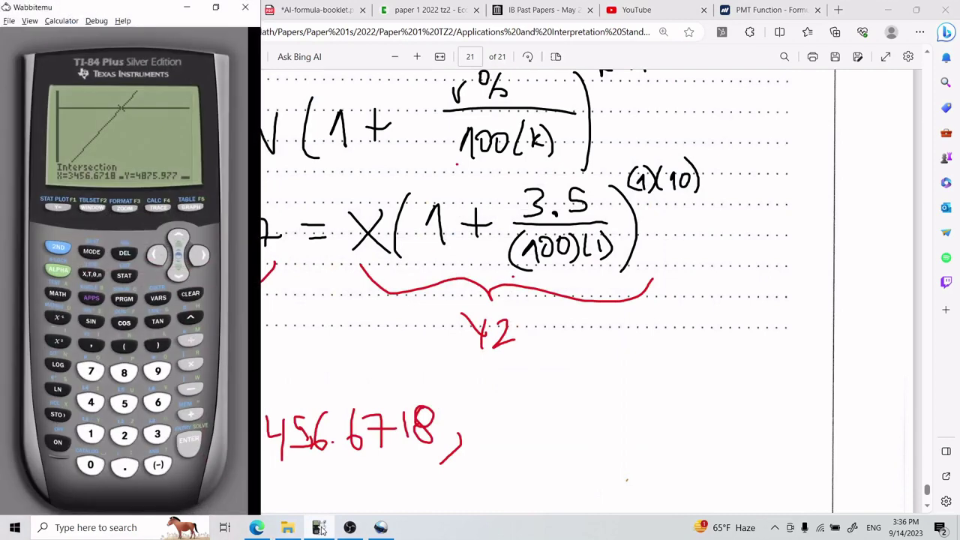
pyautogui.click(321, 528)
pyautogui.moveTo(490, 405); pyautogui.dragTo(501, 435)
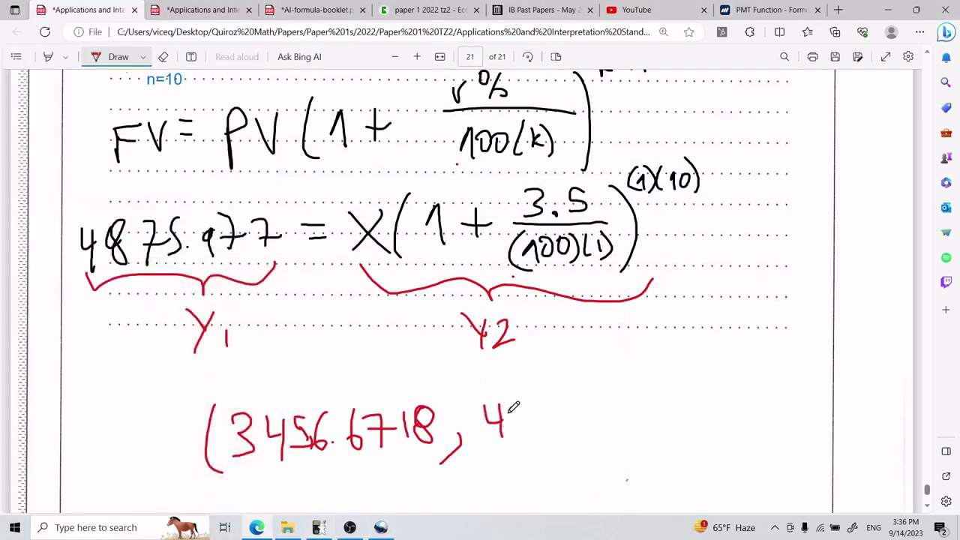
pyautogui.moveTo(525, 402); pyautogui.dragTo(541, 432)
pyautogui.moveTo(574, 399); pyautogui.dragTo(559, 423)
pyautogui.click(582, 416)
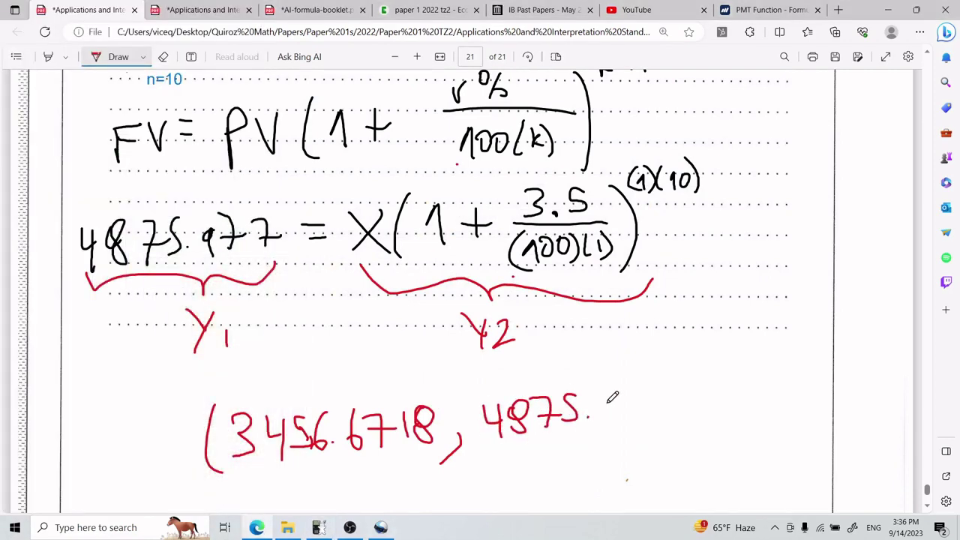
pyautogui.moveTo(609, 405)
pyautogui.mouseDown()
pyautogui.moveTo(609, 425)
pyautogui.moveTo(621, 424)
pyautogui.mouseUp()
pyautogui.moveTo(636, 390); pyautogui.dragTo(643, 420)
pyautogui.moveTo(642, 372); pyautogui.dragTo(654, 425)
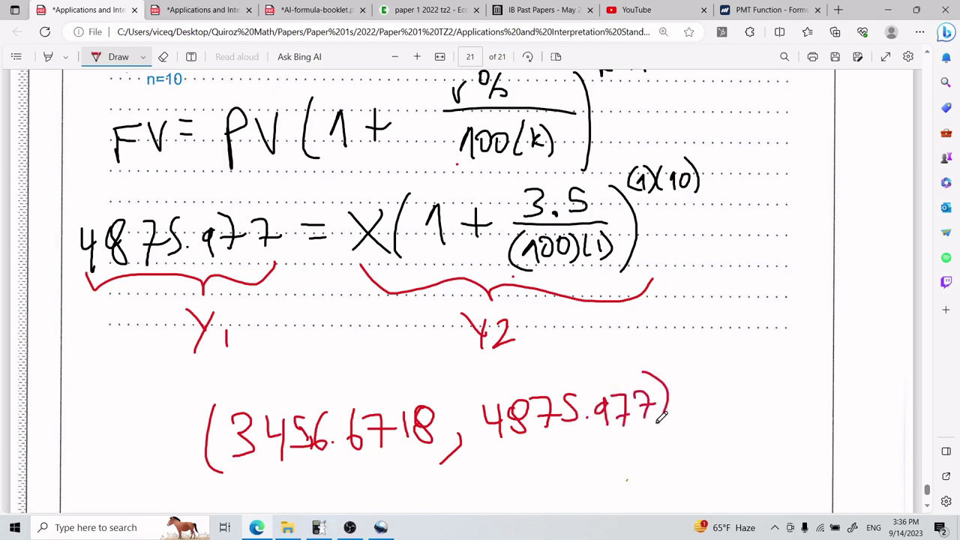
# Switch the pen to violet and underline both 4875.977 values and 3456.6718.
pyautogui.click(141, 57)
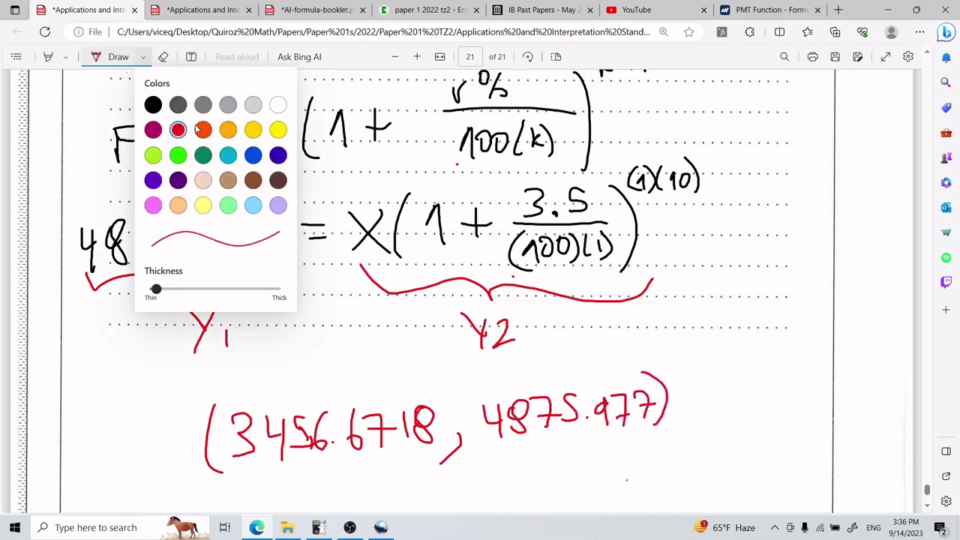
pyautogui.click(279, 155)
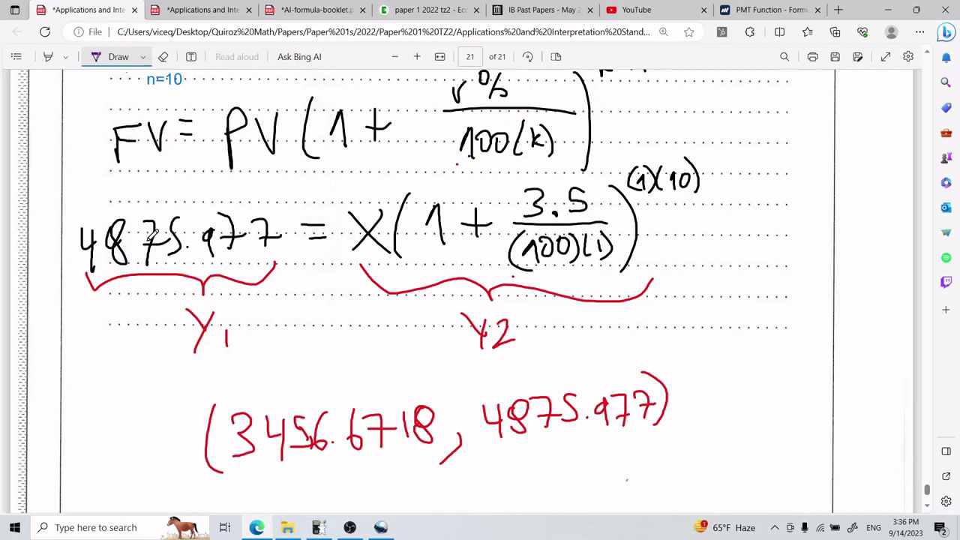
pyautogui.moveTo(503, 441)
pyautogui.mouseDown()
pyautogui.moveTo(622, 436)
pyautogui.moveTo(531, 453)
pyautogui.moveTo(622, 431)
pyautogui.mouseUp()
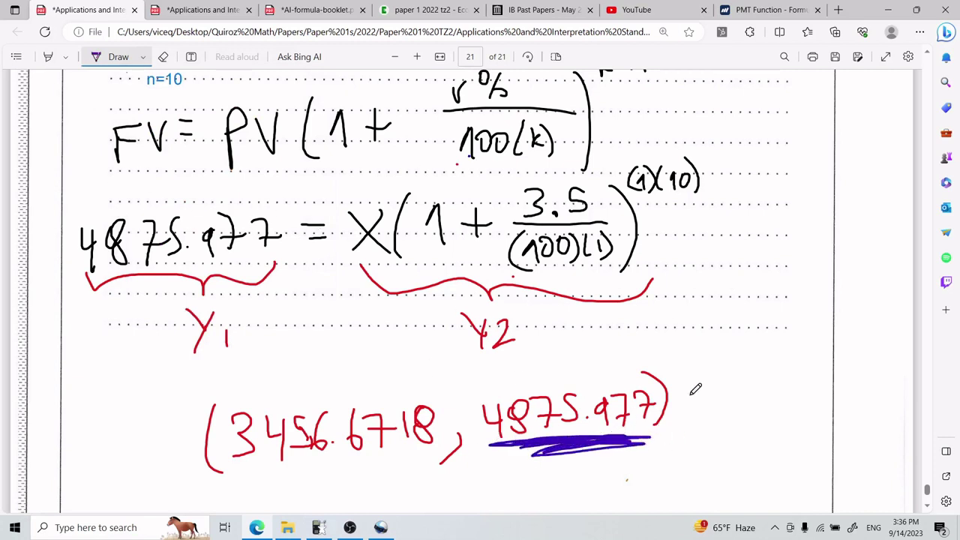
pyautogui.moveTo(112, 266)
pyautogui.mouseDown()
pyautogui.moveTo(90, 271)
pyautogui.moveTo(270, 271)
pyautogui.moveTo(82, 264)
pyautogui.moveTo(300, 255)
pyautogui.mouseUp()
pyautogui.moveTo(520, 375); pyautogui.dragTo(587, 362)
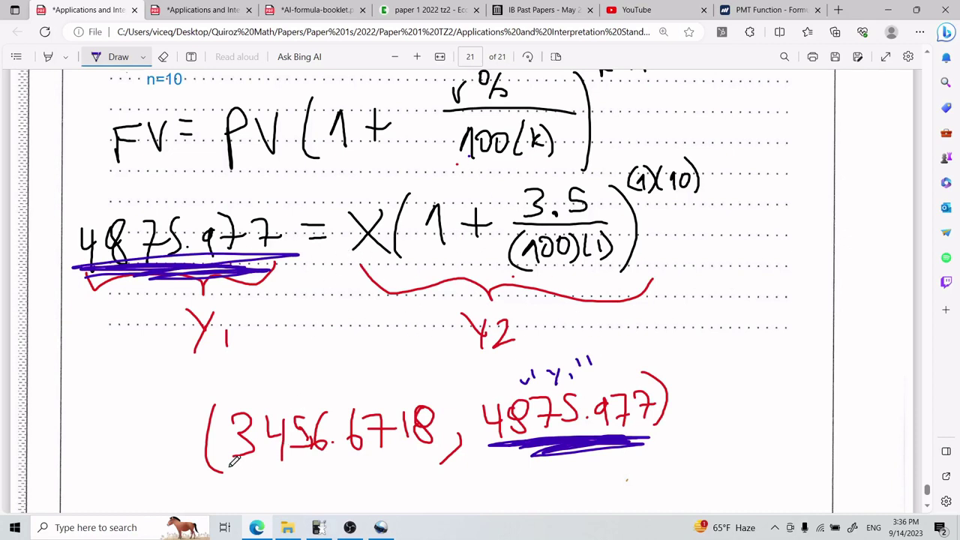
pyautogui.moveTo(233, 462)
pyautogui.mouseDown()
pyautogui.moveTo(414, 467)
pyautogui.moveTo(369, 479)
pyautogui.moveTo(416, 465)
pyautogui.moveTo(324, 451)
pyautogui.moveTo(412, 452)
pyautogui.mouseUp()
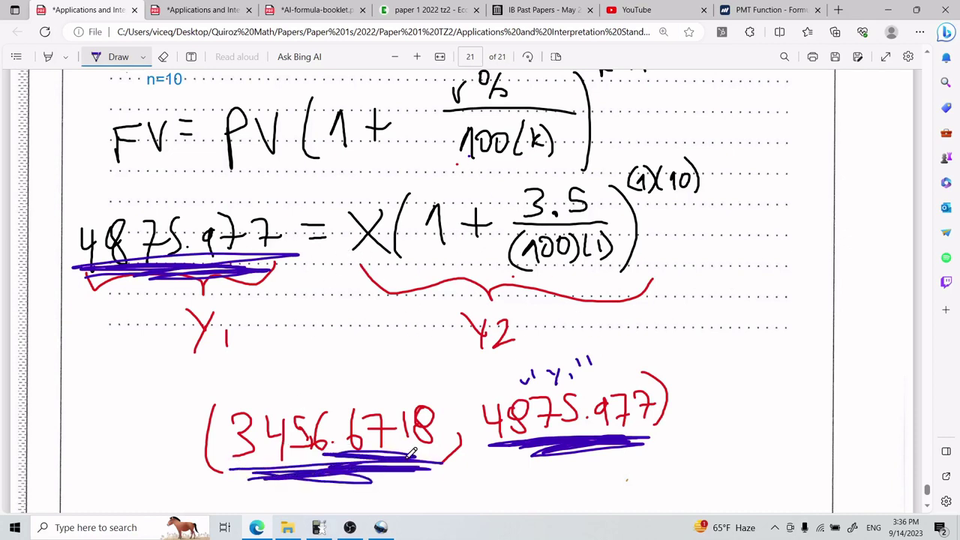
# Link X to 3456.6718 and handwrite the part (a) answer 'a) 3456.6718'.
pyautogui.moveTo(345, 255)
pyautogui.mouseDown()
pyautogui.moveTo(381, 254)
pyautogui.moveTo(363, 255)
pyautogui.moveTo(256, 344)
pyautogui.moveTo(210, 417)
pyautogui.moveTo(239, 455)
pyautogui.mouseUp()
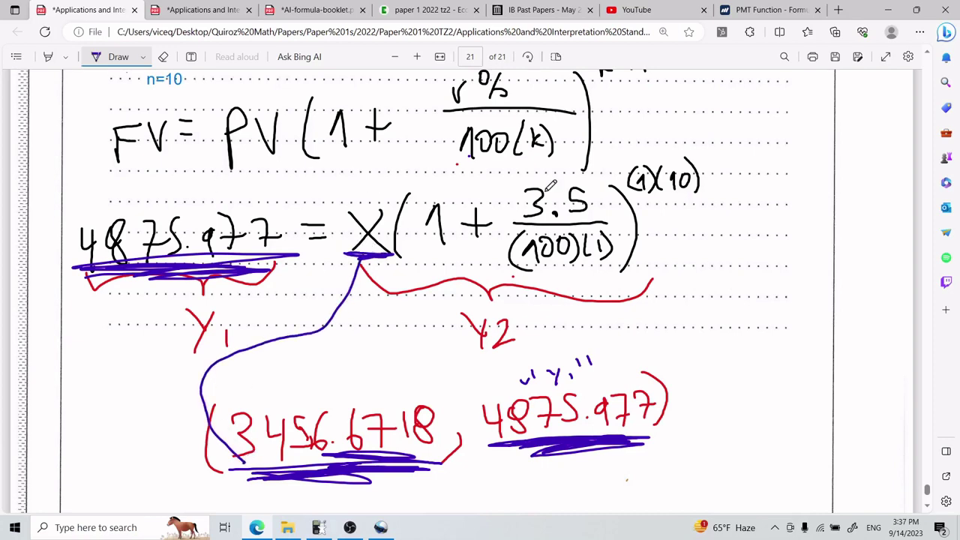
pyautogui.scroll(-3, 316, 217)
pyautogui.moveTo(132, 387); pyautogui.dragTo(124, 408)
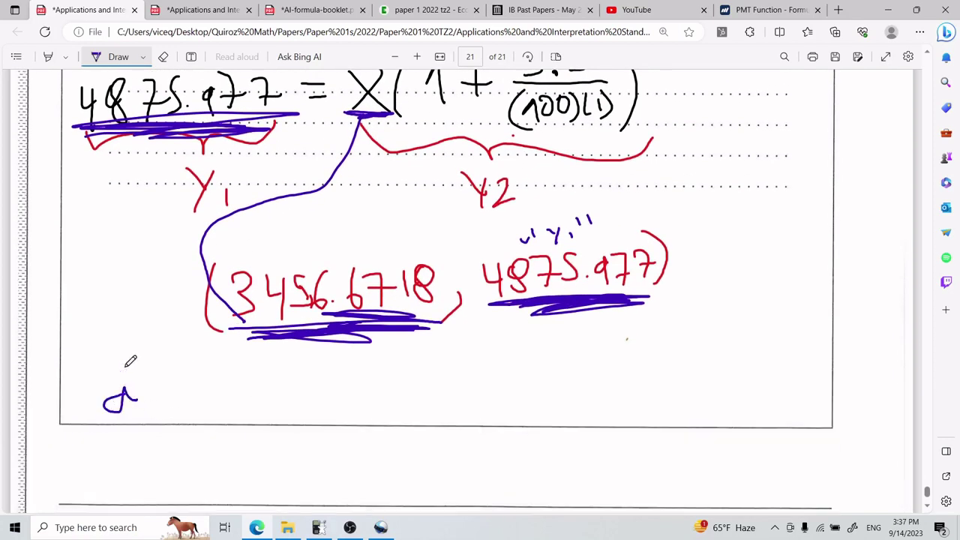
pyautogui.moveTo(116, 345); pyautogui.dragTo(135, 417)
pyautogui.moveTo(186, 377)
pyautogui.mouseDown()
pyautogui.moveTo(204, 389)
pyautogui.moveTo(183, 409)
pyautogui.mouseUp()
pyautogui.moveTo(237, 364)
pyautogui.mouseDown()
pyautogui.moveTo(231, 377)
pyautogui.moveTo(259, 408)
pyautogui.mouseUp()
pyautogui.moveTo(277, 375); pyautogui.dragTo(267, 403)
pyautogui.moveTo(303, 369); pyautogui.dragTo(298, 398)
pyautogui.click(311, 402)
pyautogui.moveTo(342, 373)
pyautogui.mouseDown()
pyautogui.moveTo(333, 407)
pyautogui.moveTo(352, 389)
pyautogui.moveTo(367, 409)
pyautogui.mouseUp()
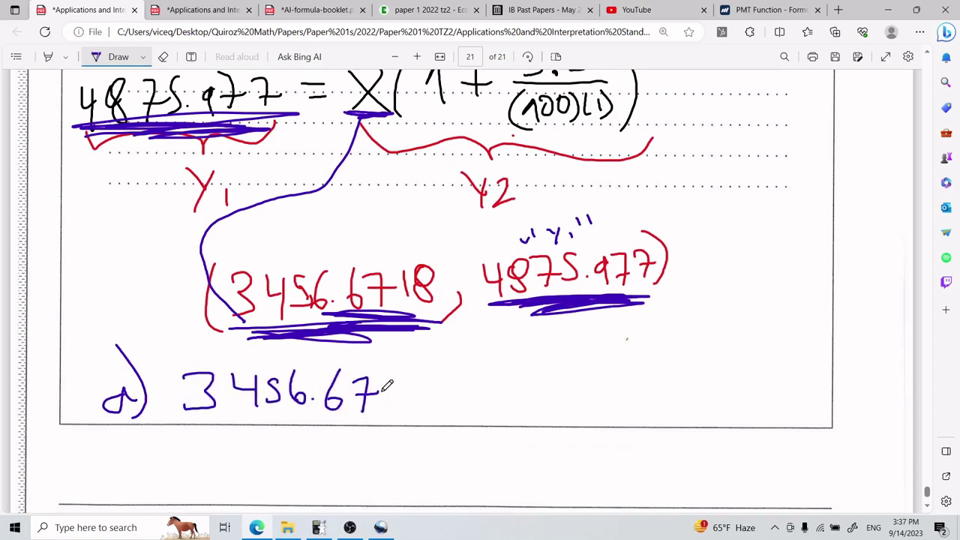
pyautogui.moveTo(398, 366); pyautogui.dragTo(393, 409)
pyautogui.moveTo(426, 354)
pyautogui.mouseDown()
pyautogui.moveTo(414, 375)
pyautogui.moveTo(424, 357)
pyautogui.mouseUp()
# Add a dollar sign after 3456.6718 and box the part (a) answer.
pyautogui.scroll(5, 459, 394)
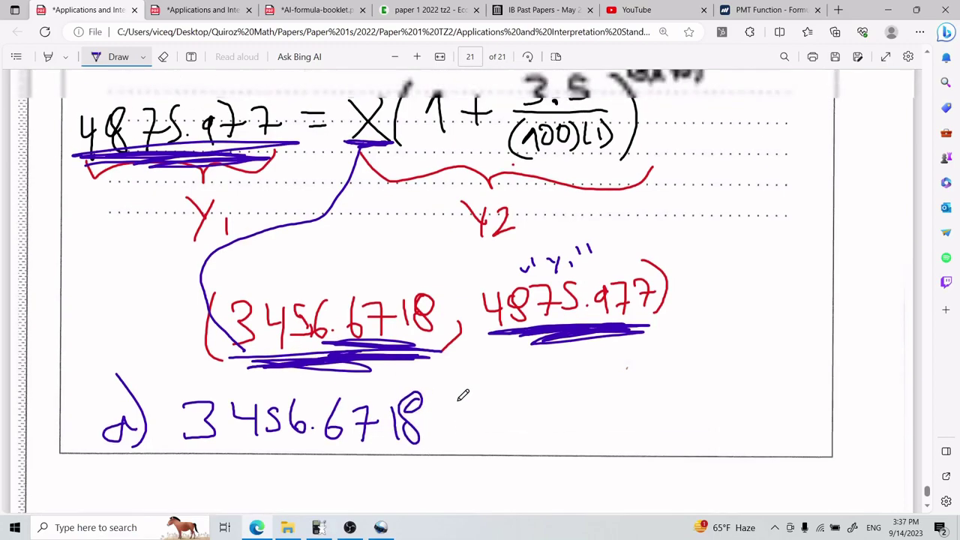
pyautogui.scroll(2, 459, 395)
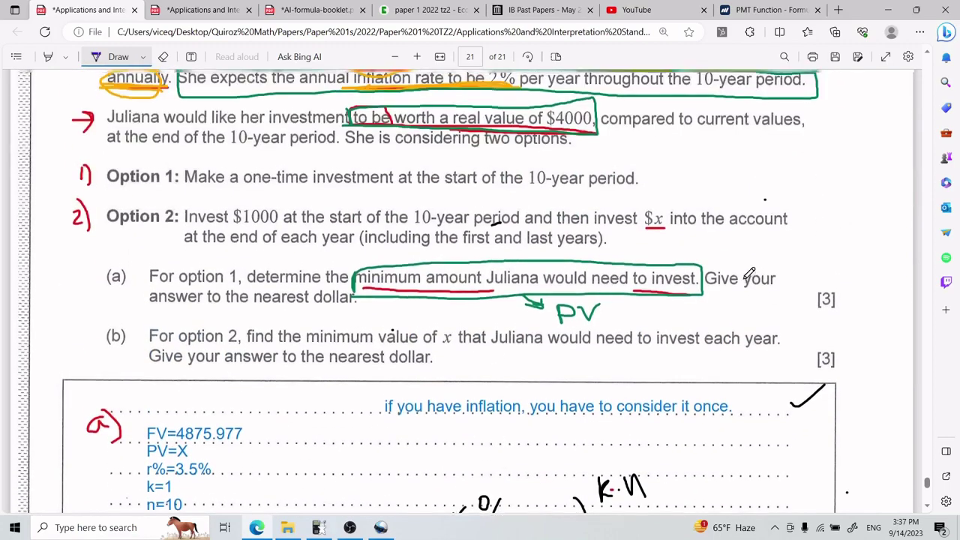
pyautogui.scroll(2, 501, 244)
pyautogui.scroll(-10, 501, 244)
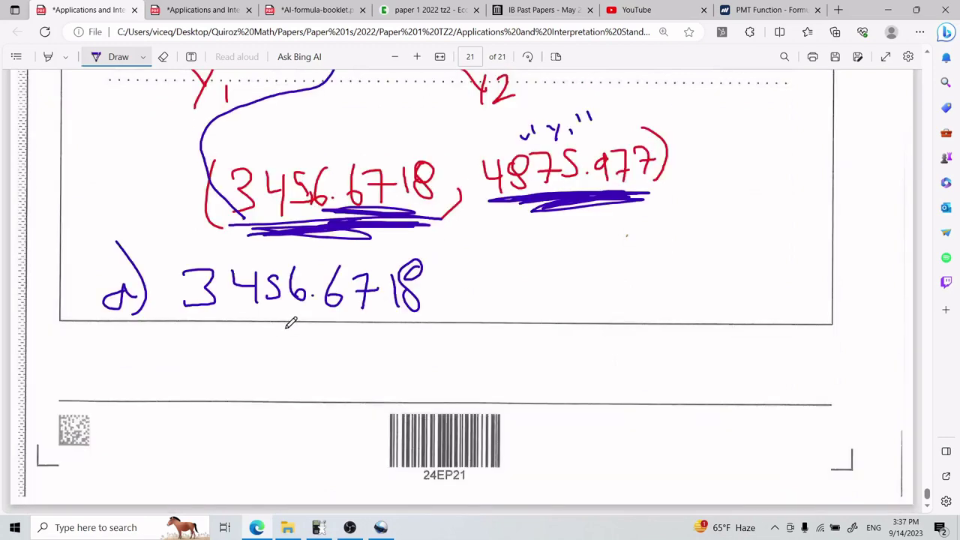
pyautogui.moveTo(472, 263)
pyautogui.mouseDown()
pyautogui.moveTo(453, 277)
pyautogui.moveTo(464, 306)
pyautogui.mouseUp()
pyautogui.moveTo(531, 241)
pyautogui.mouseDown()
pyautogui.moveTo(450, 242)
pyautogui.moveTo(78, 321)
pyautogui.moveTo(524, 279)
pyautogui.moveTo(525, 236)
pyautogui.mouseUp()
pyautogui.scroll(5, 525, 240)
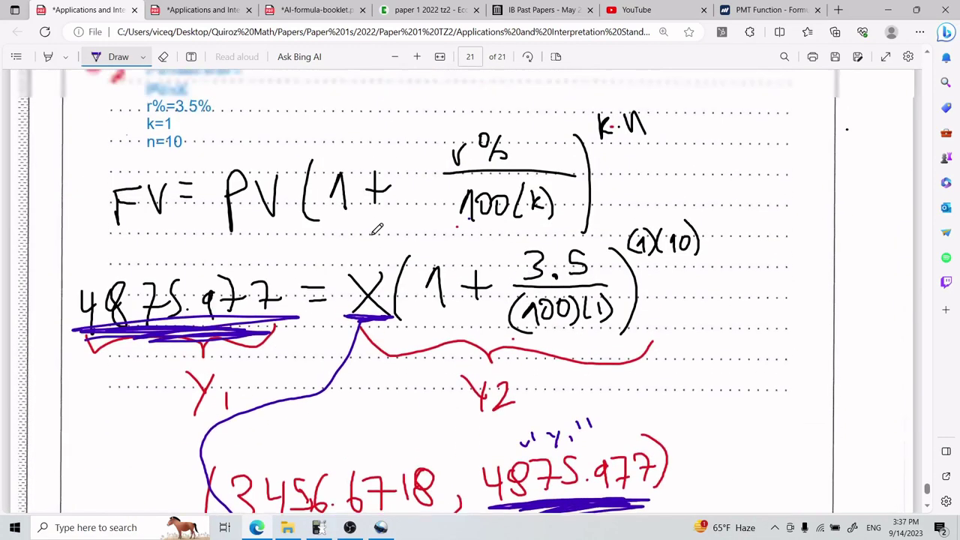
# Box the FV, PV, r%, k and n values listed for part (a).
pyautogui.moveTo(252, 168)
pyautogui.mouseDown()
pyautogui.moveTo(131, 171)
pyautogui.moveTo(126, 260)
pyautogui.moveTo(134, 274)
pyautogui.moveTo(245, 263)
pyautogui.moveTo(251, 162)
pyautogui.moveTo(244, 187)
pyautogui.moveTo(287, 186)
pyautogui.moveTo(277, 175)
pyautogui.moveTo(284, 199)
pyautogui.mouseUp()
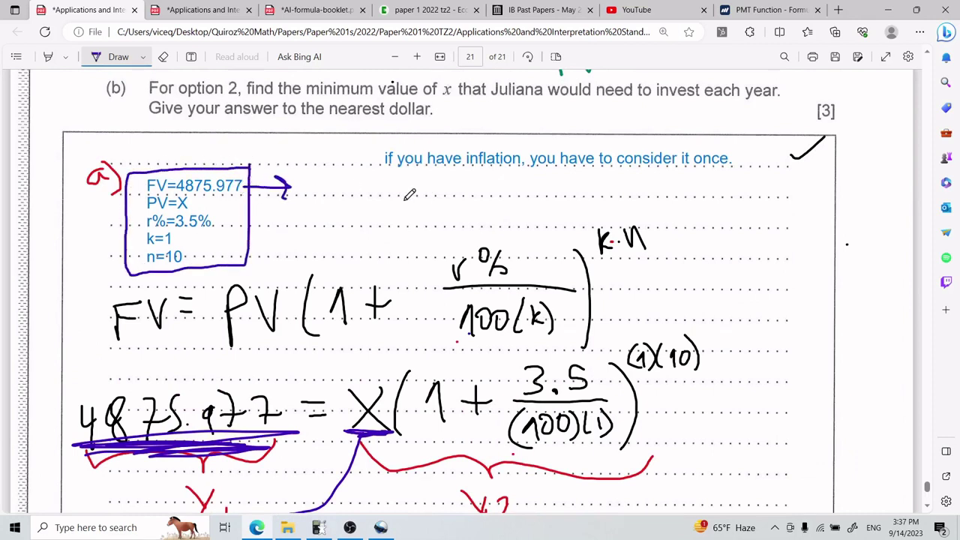
pyautogui.scroll(-5, 375, 214)
pyautogui.scroll(5, 375, 214)
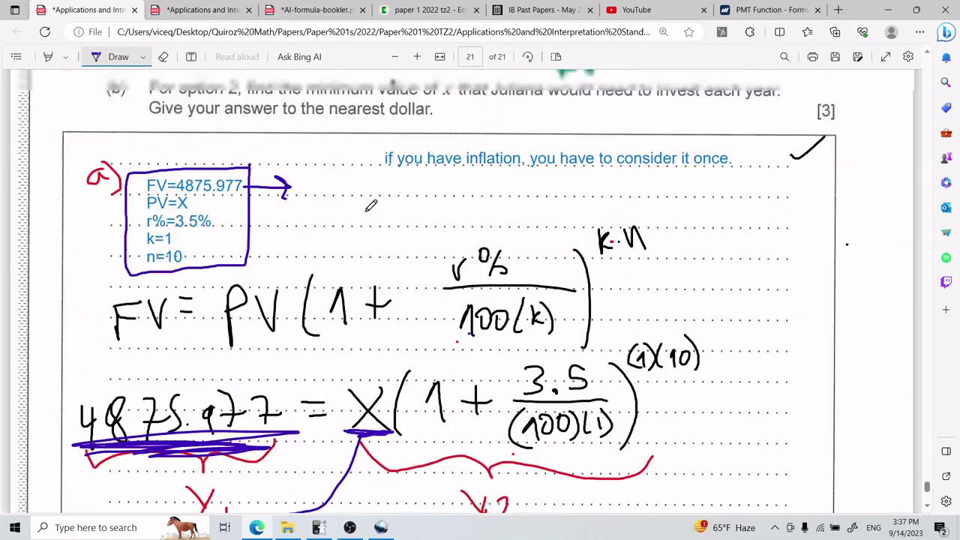
pyautogui.scroll(2, 371, 206)
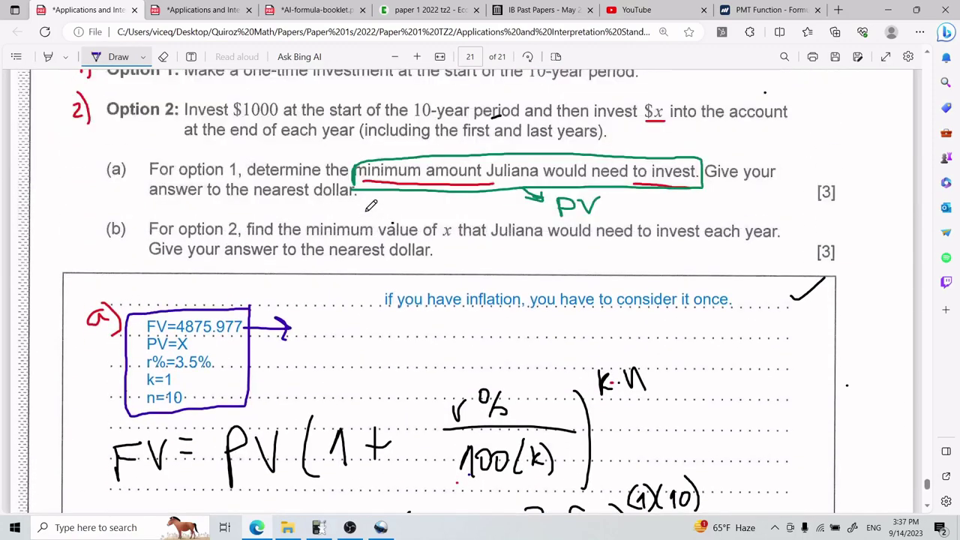
pyautogui.scroll(1, 367, 203)
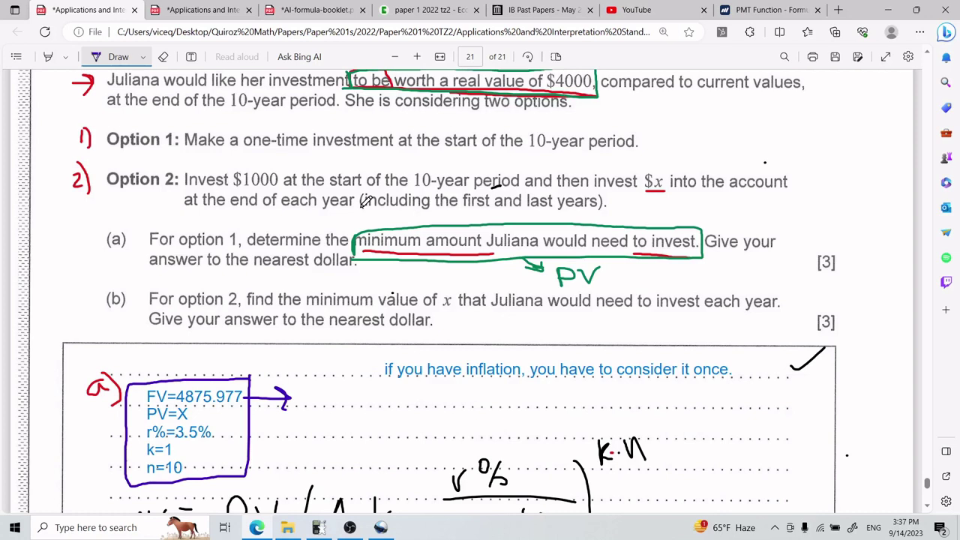
pyautogui.scroll(1, 247, 180)
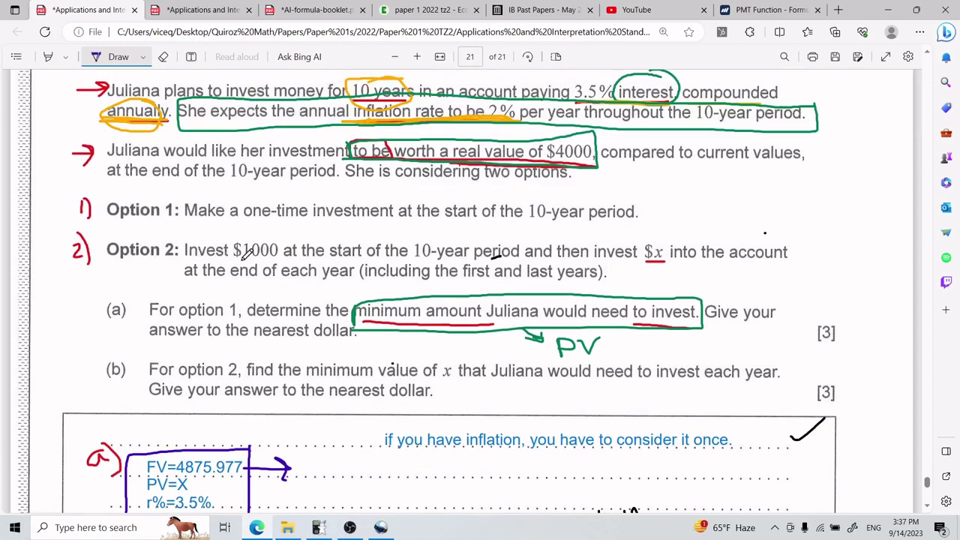
# Underline $1000 in Option 2, box 'each year' in (b), and underline Option 1's one-time investment phrase.
pyautogui.moveTo(235, 260); pyautogui.dragTo(278, 260)
pyautogui.moveTo(691, 384)
pyautogui.mouseDown()
pyautogui.moveTo(784, 386)
pyautogui.moveTo(690, 386)
pyautogui.moveTo(781, 387)
pyautogui.moveTo(783, 359)
pyautogui.moveTo(718, 363)
pyautogui.moveTo(686, 397)
pyautogui.moveTo(703, 400)
pyautogui.mouseUp()
pyautogui.scroll(-3, 622, 358)
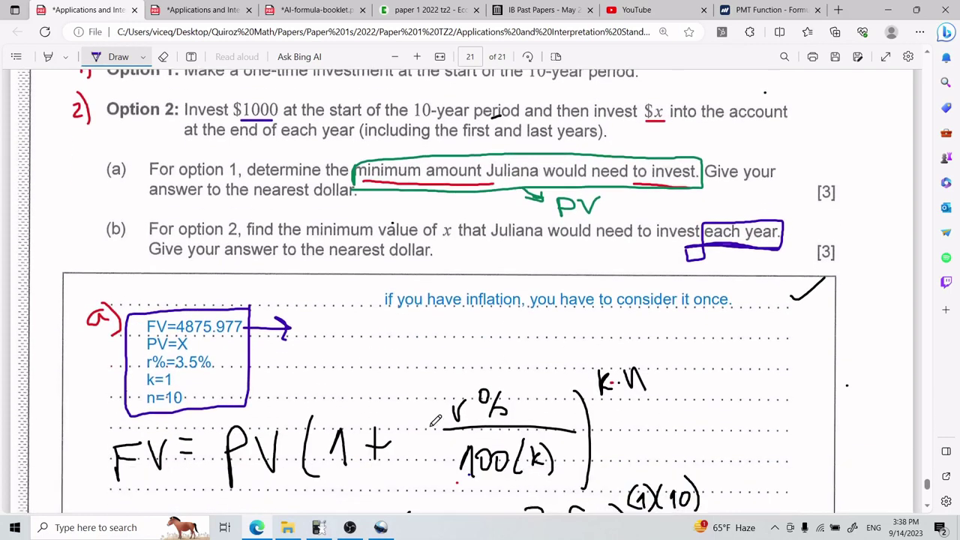
pyautogui.scroll(-2, 435, 420)
pyautogui.scroll(6, 332, 258)
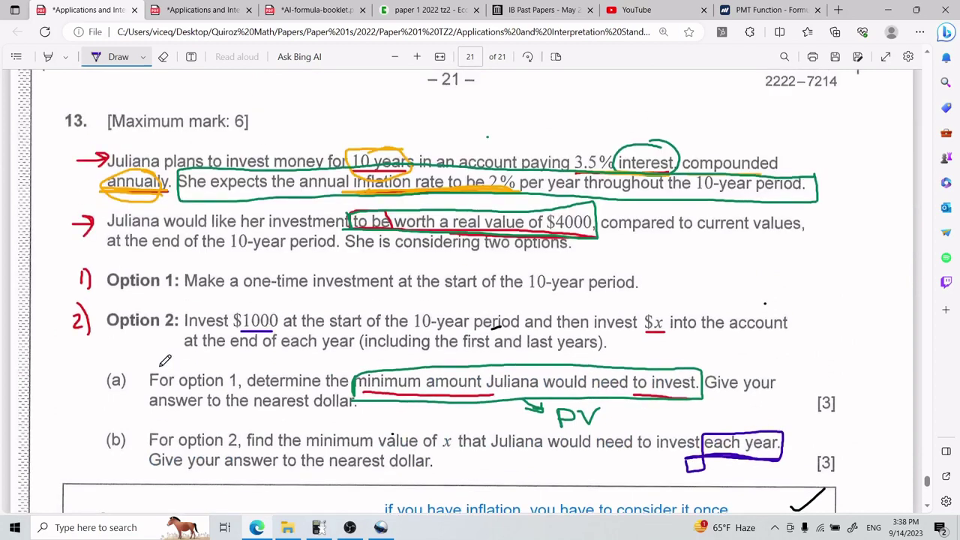
pyautogui.moveTo(210, 299); pyautogui.dragTo(441, 300)
pyautogui.scroll(-2, 442, 297)
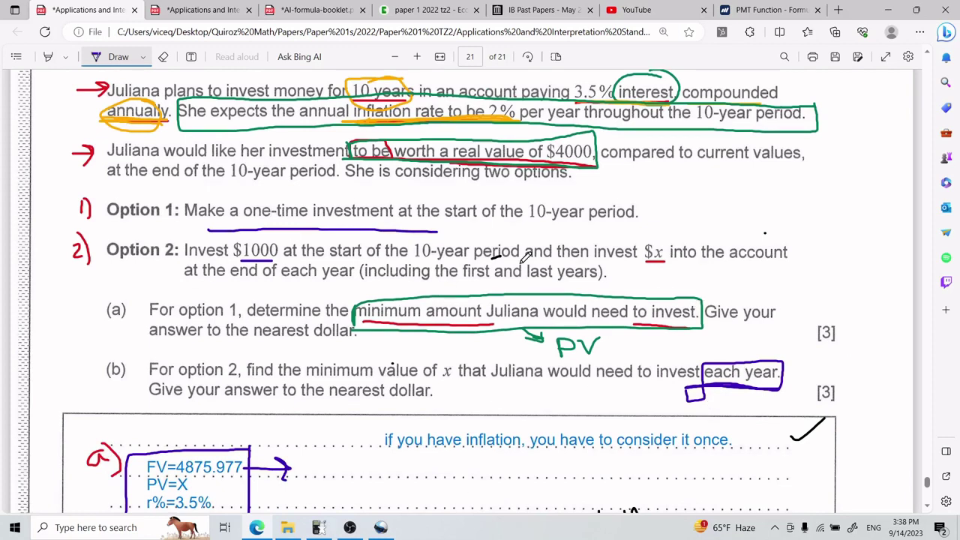
pyautogui.scroll(-2, 528, 256)
pyautogui.scroll(-2, 478, 295)
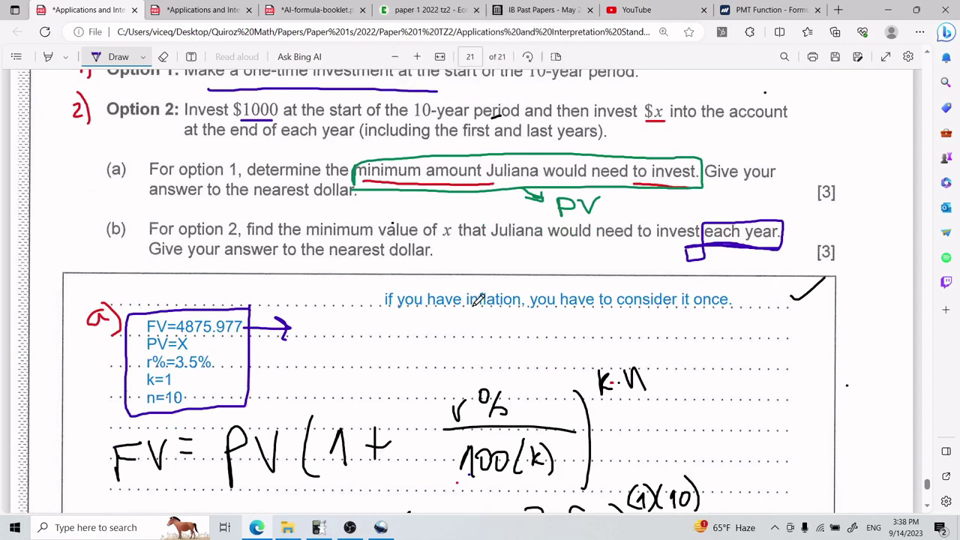
# Clear the TI-84 home screen and open the Finance application.
pyautogui.click(319, 527)
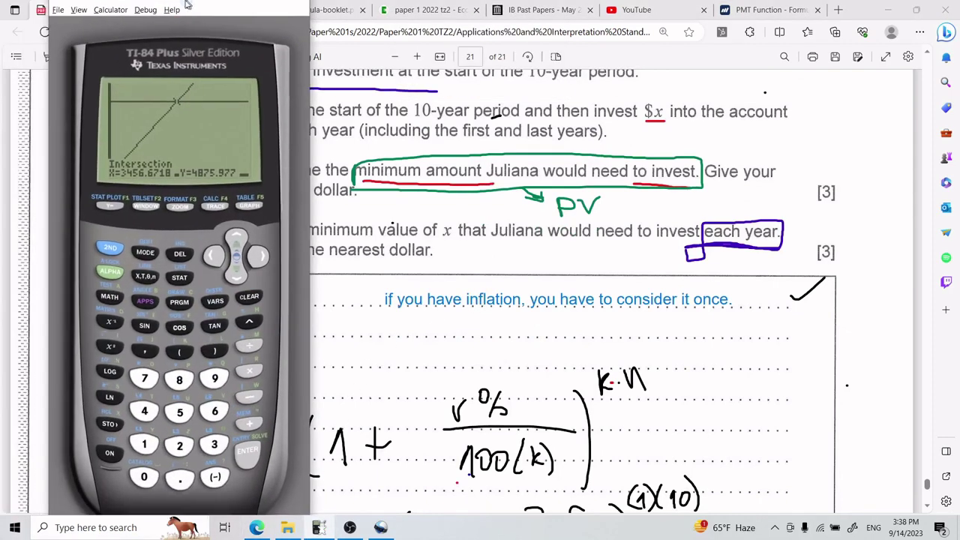
pyautogui.click(89, 256)
pyautogui.click(90, 255)
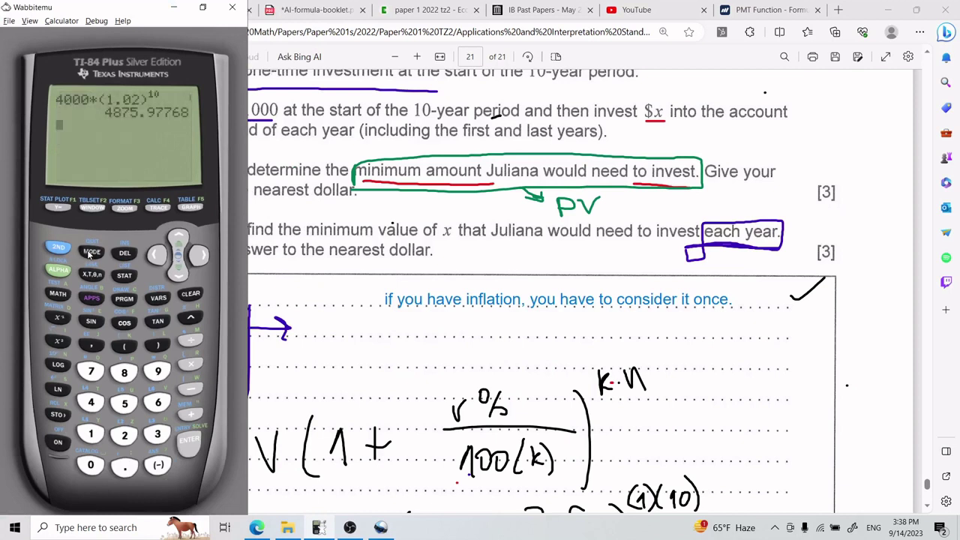
pyautogui.click(186, 296)
pyautogui.click(90, 298)
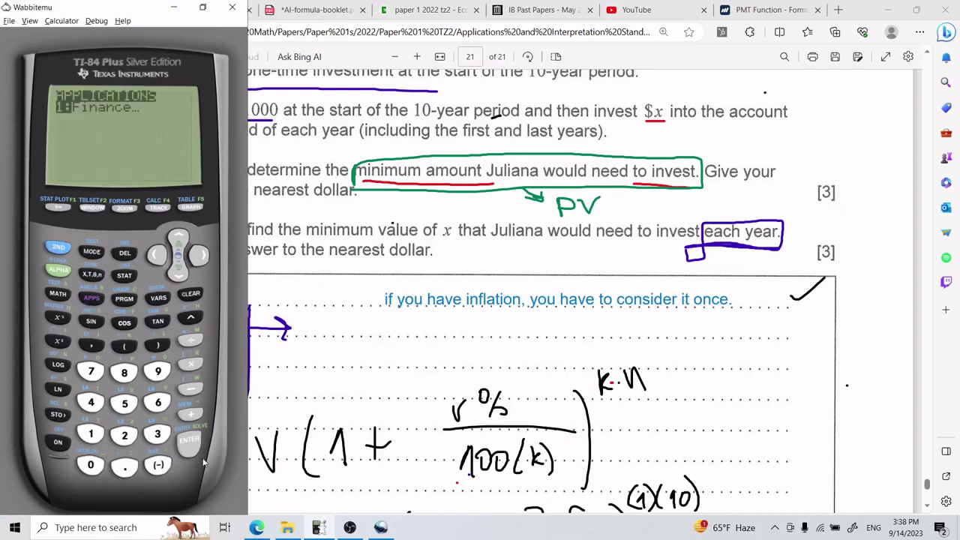
pyautogui.click(188, 441)
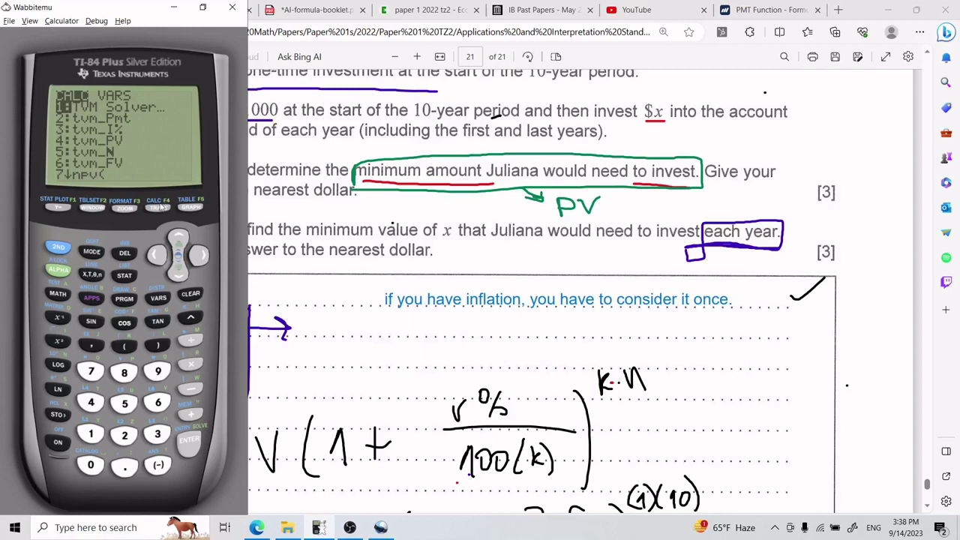
# Move down to tvm_Pmt, then box the word 'invest' in part (b) of the PDF.
pyautogui.press('Down')
pyautogui.click(585, 252)
pyautogui.moveTo(663, 219)
pyautogui.mouseDown()
pyautogui.moveTo(655, 242)
pyautogui.moveTo(792, 242)
pyautogui.moveTo(723, 210)
pyautogui.moveTo(663, 212)
pyautogui.mouseUp()
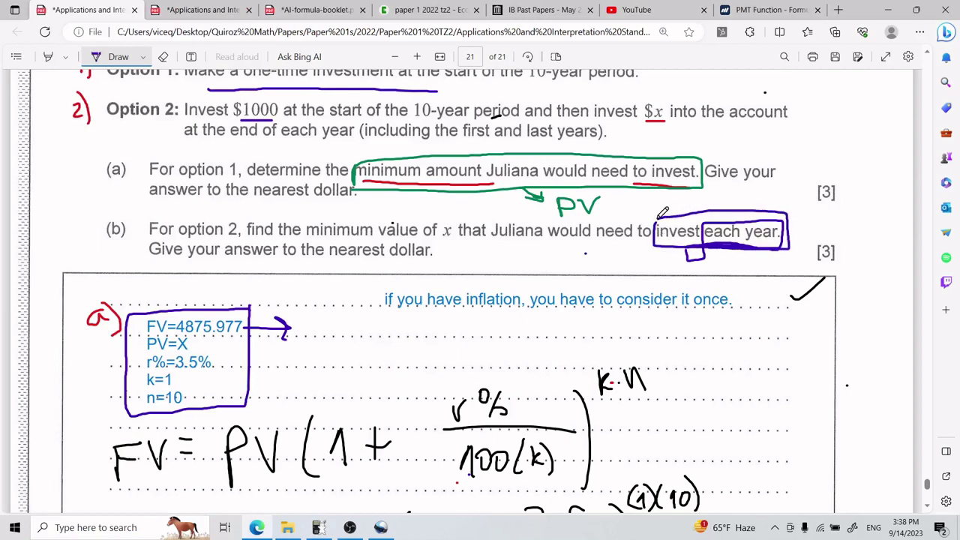
# Circle 'one-time', underline Option 2's 'each year', and draw an upward arrow labelled P.
pyautogui.scroll(2, 324, 225)
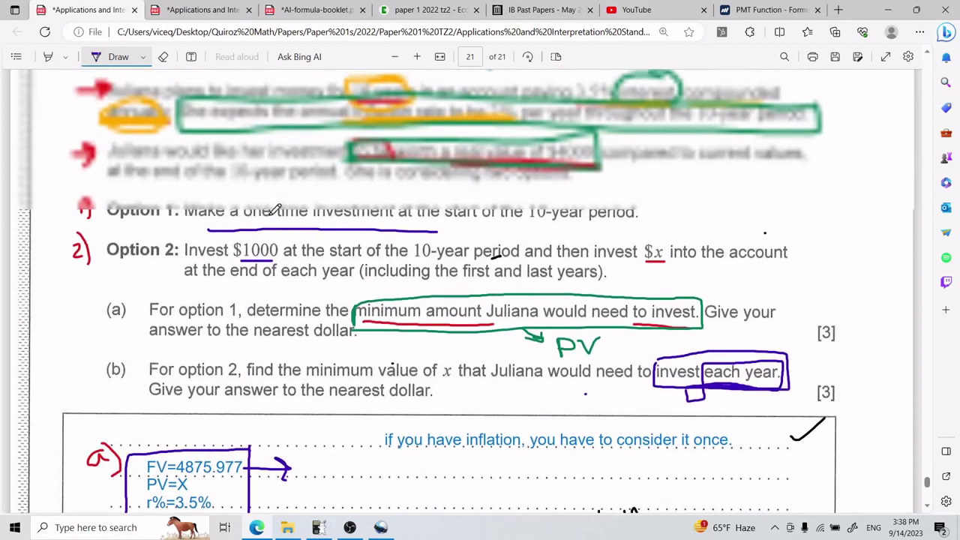
pyautogui.moveTo(273, 196)
pyautogui.mouseDown()
pyautogui.moveTo(263, 227)
pyautogui.moveTo(251, 205)
pyautogui.moveTo(298, 209)
pyautogui.mouseUp()
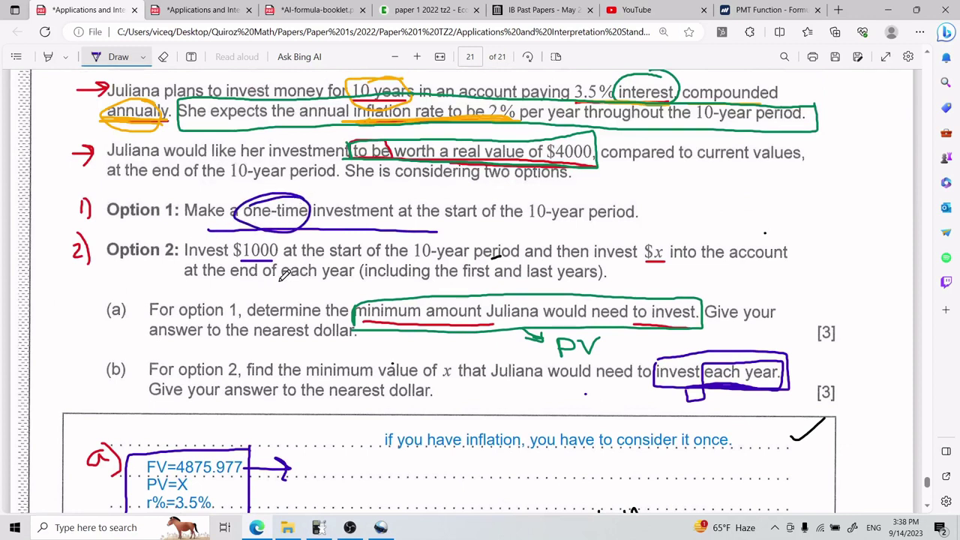
pyautogui.moveTo(279, 283); pyautogui.dragTo(354, 273)
pyautogui.moveTo(683, 381)
pyautogui.mouseDown()
pyautogui.moveTo(806, 382)
pyautogui.moveTo(823, 279)
pyautogui.moveTo(829, 307)
pyautogui.mouseUp()
pyautogui.moveTo(800, 301); pyautogui.dragTo(827, 296)
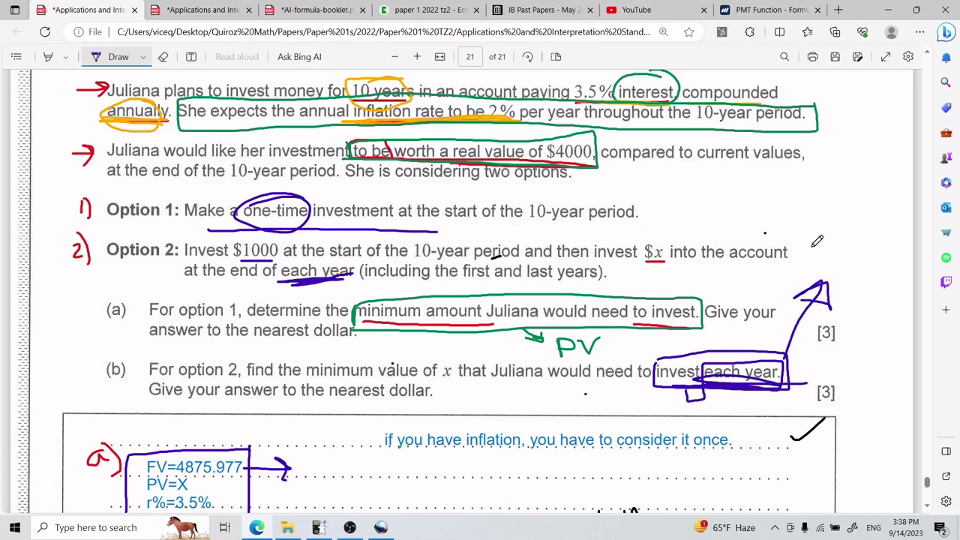